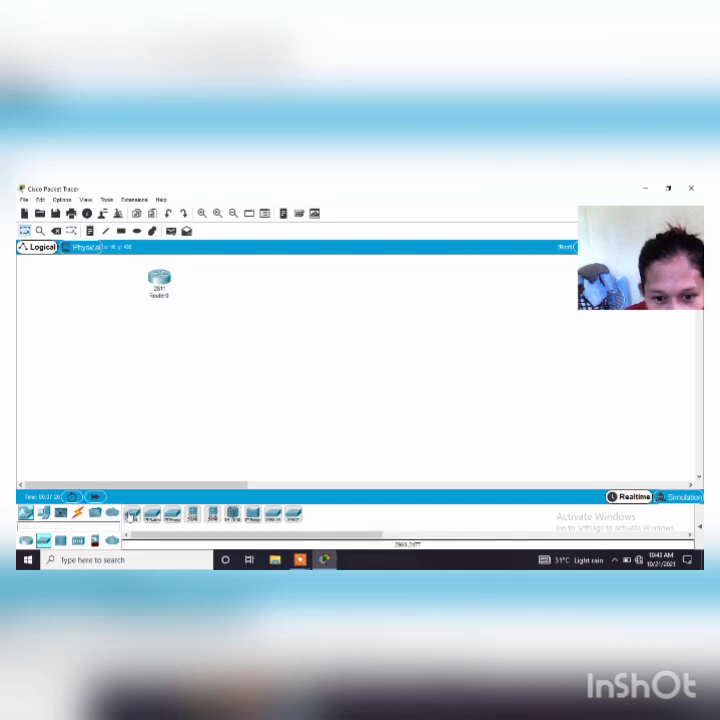
Place three 2960-24TT switches below the 2811 router and align them in a row
click(132, 514)
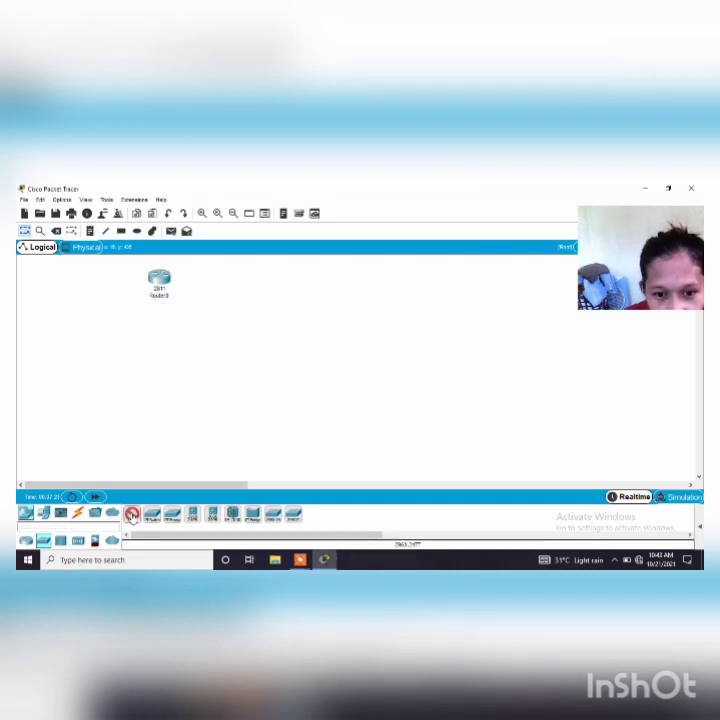
click(77, 343)
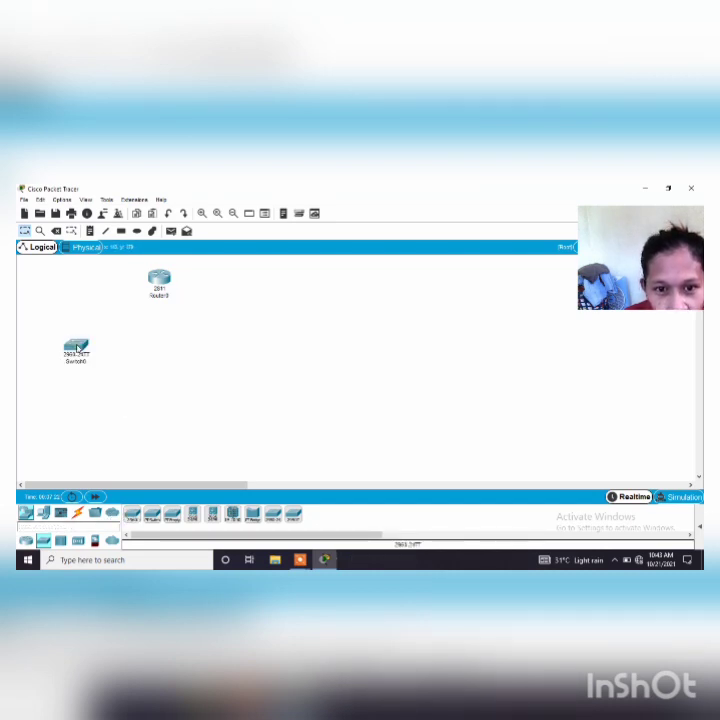
click(131, 516)
click(147, 356)
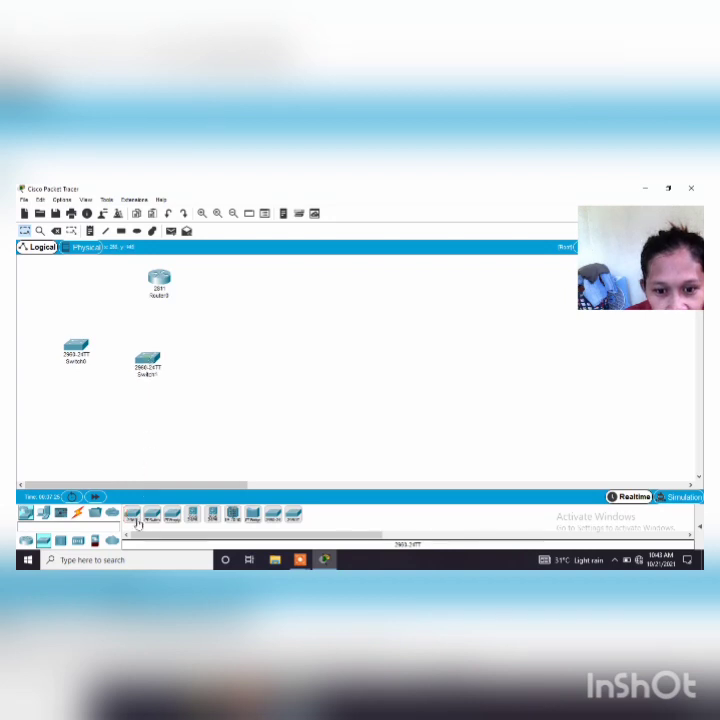
click(132, 515)
click(212, 362)
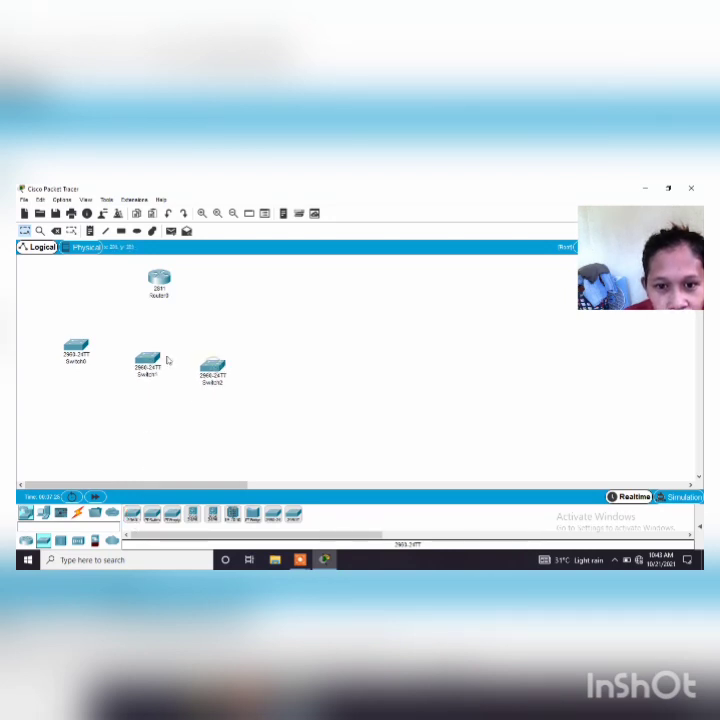
drag(148, 358, 150, 343)
mouse_move(212, 364)
mouse_down()
mouse_move(216, 342)
mouse_move(218, 353)
mouse_up()
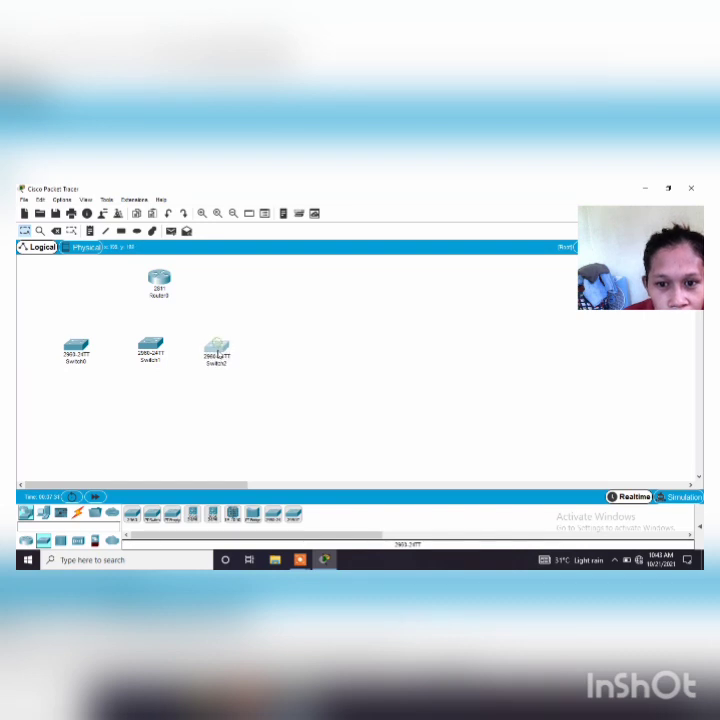
Place six PC-PT computers below the switches, with two under each switch
click(44, 512)
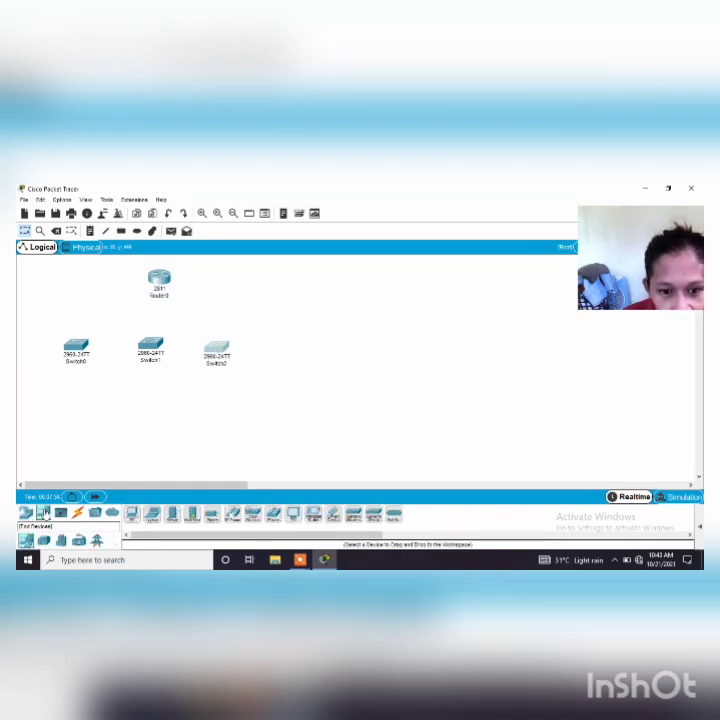
click(131, 515)
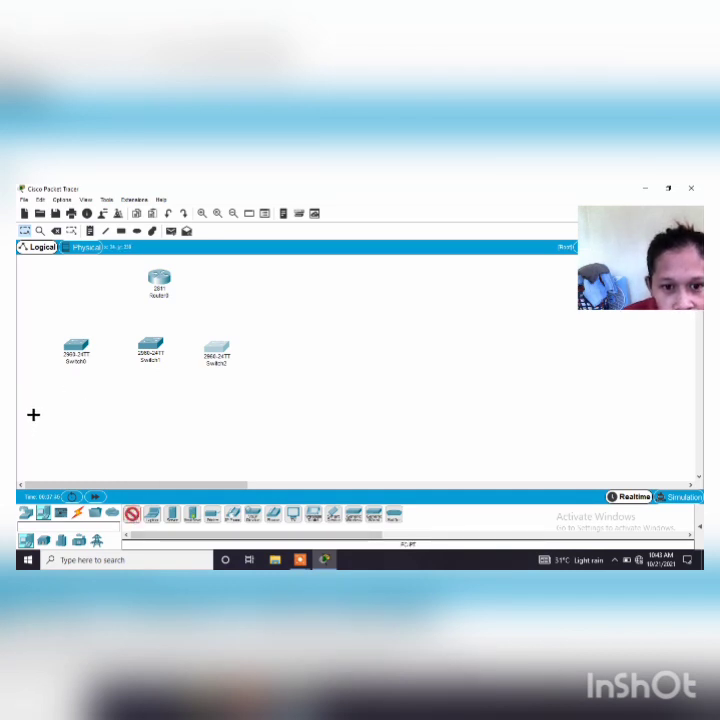
click(33, 421)
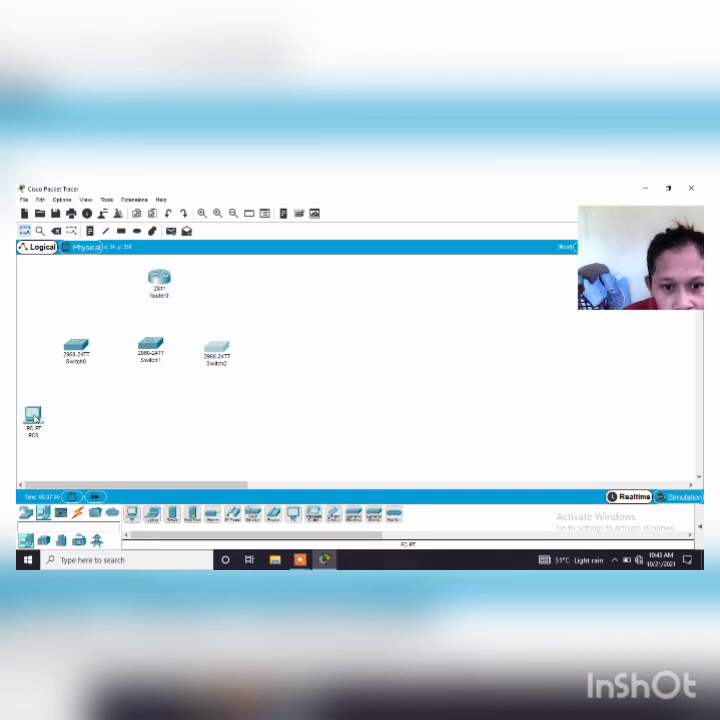
click(132, 514)
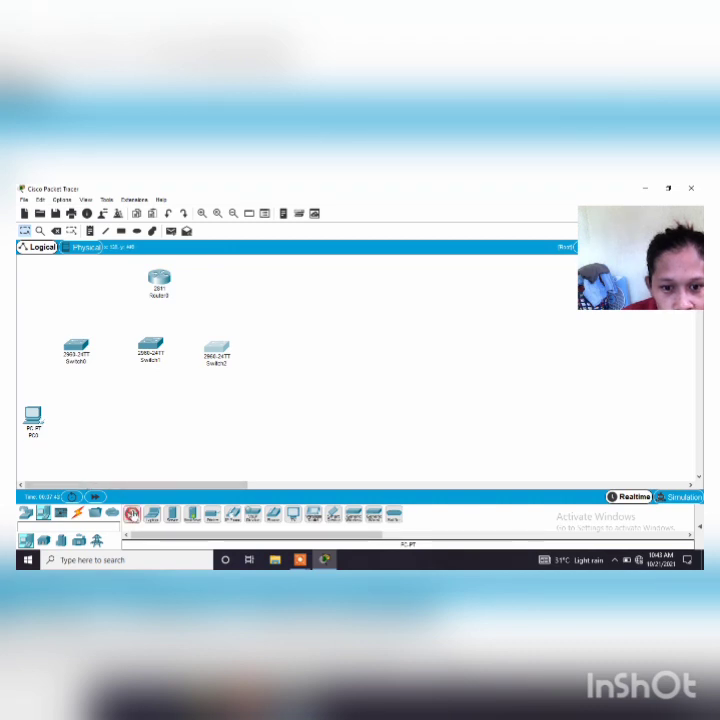
click(76, 418)
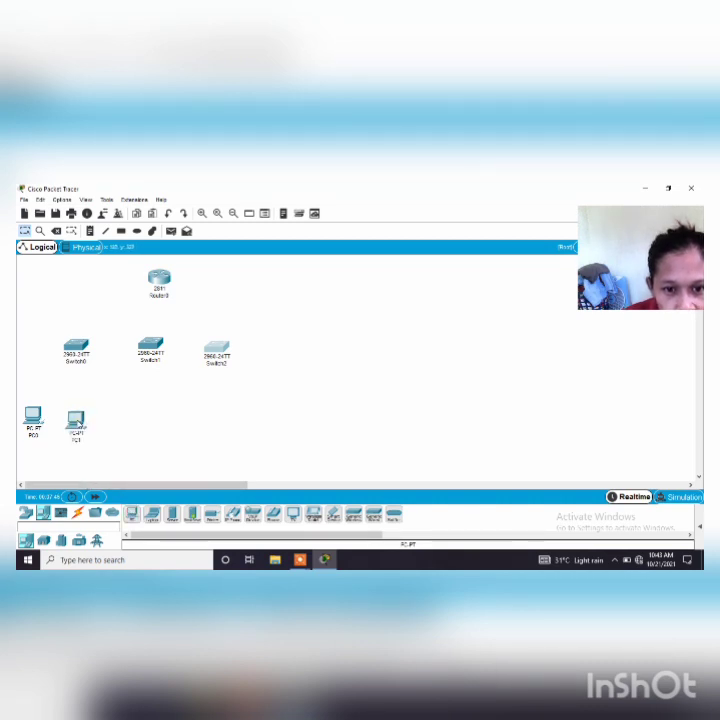
click(132, 517)
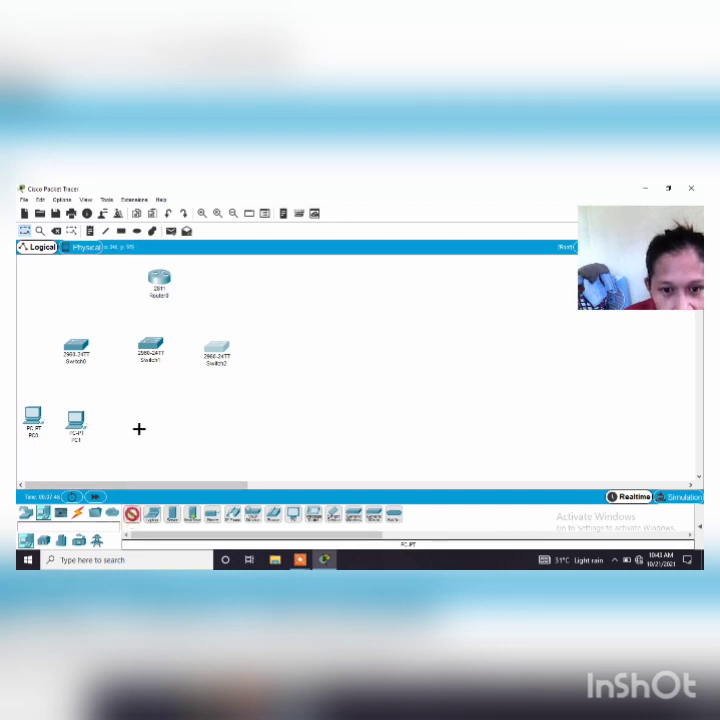
click(139, 429)
click(132, 514)
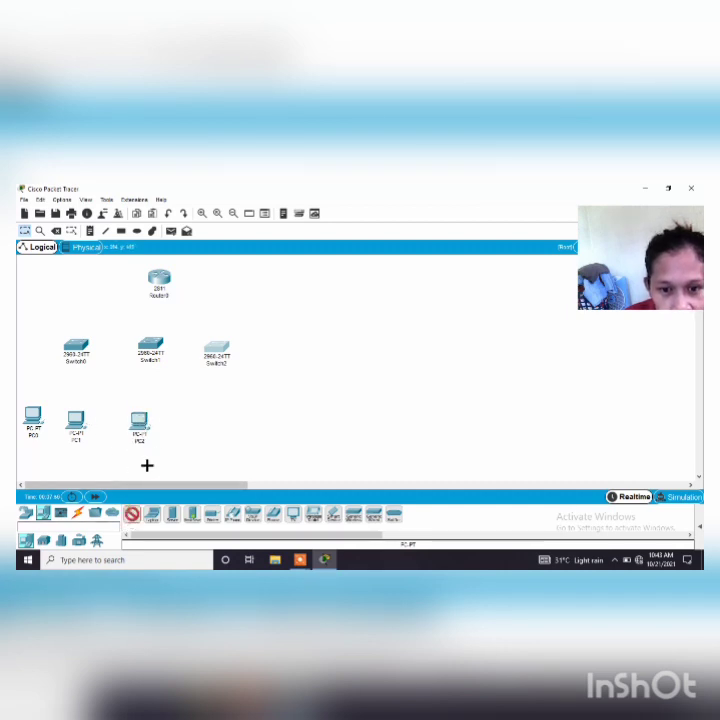
click(171, 422)
click(132, 514)
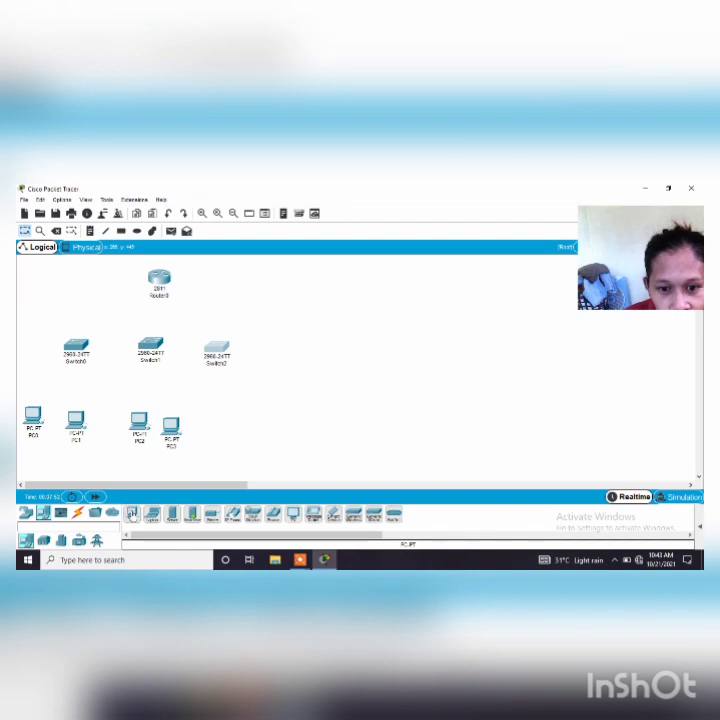
click(228, 422)
click(132, 514)
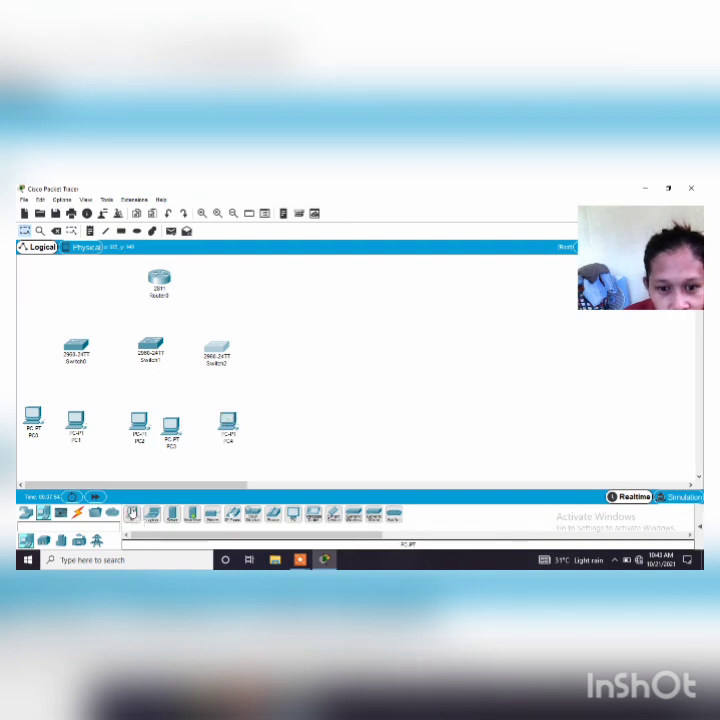
click(265, 426)
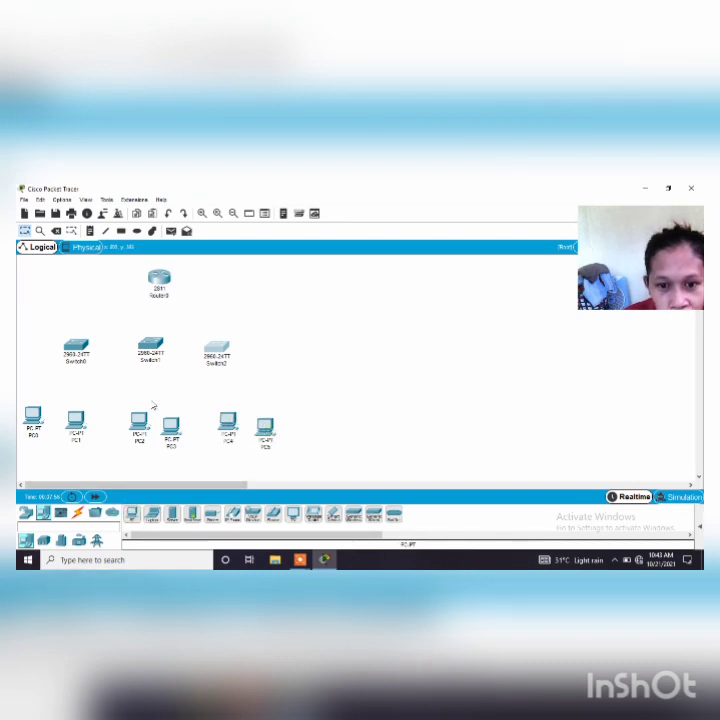
Reposition the PCs slightly higher so they line up in a more even row beneath the switches
drag(171, 435, 172, 421)
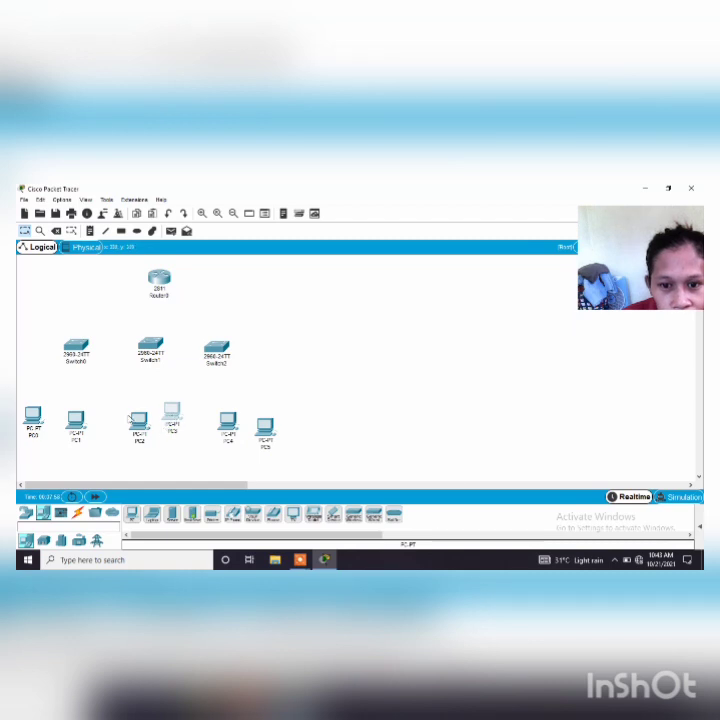
drag(129, 416, 138, 405)
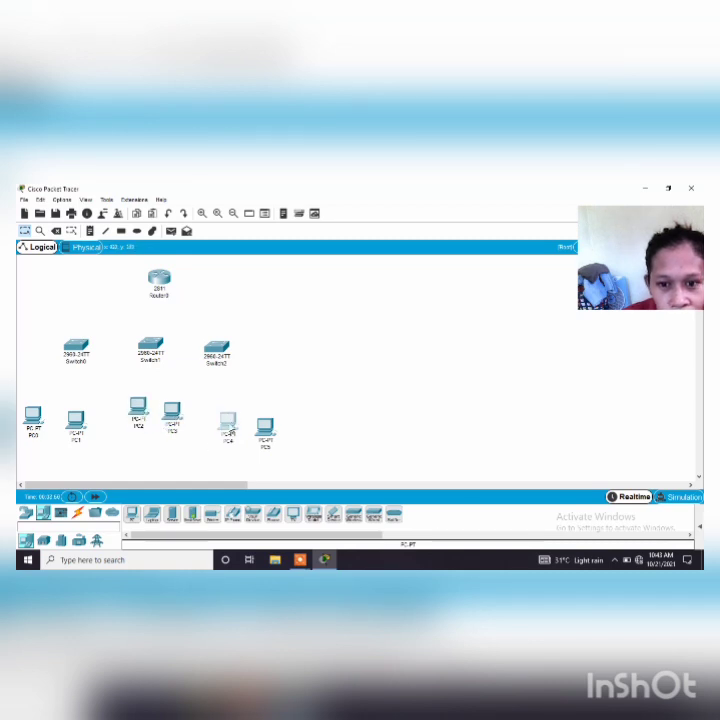
drag(228, 420, 258, 409)
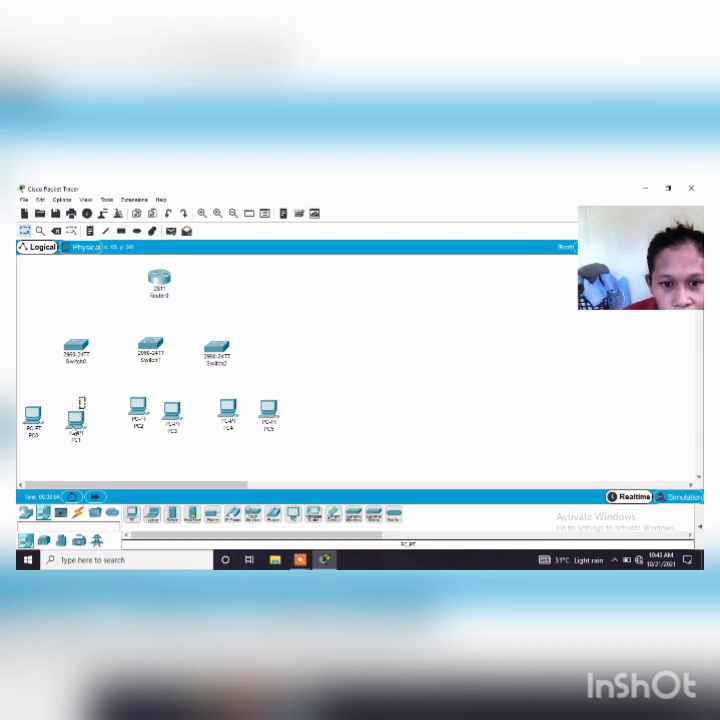
drag(82, 413, 84, 398)
drag(33, 414, 36, 405)
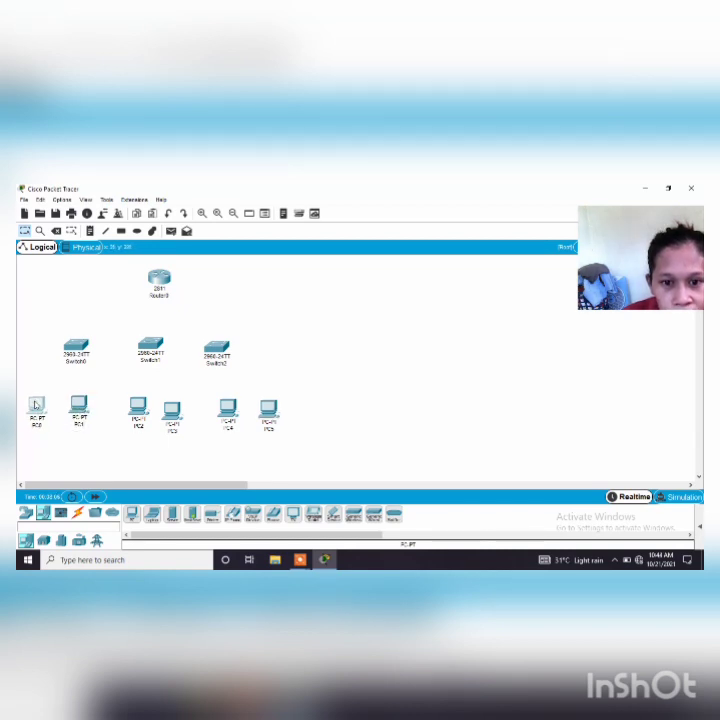
Connect the router's FastEthernet0/0 port to FastEthernet0/1 on Switch0 with a Copper Straight-Through cable
click(78, 514)
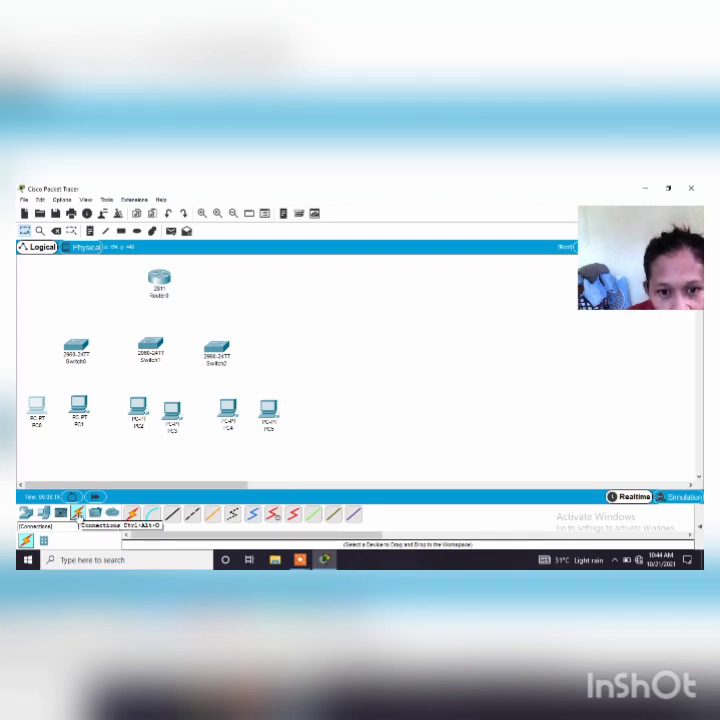
click(173, 516)
click(157, 279)
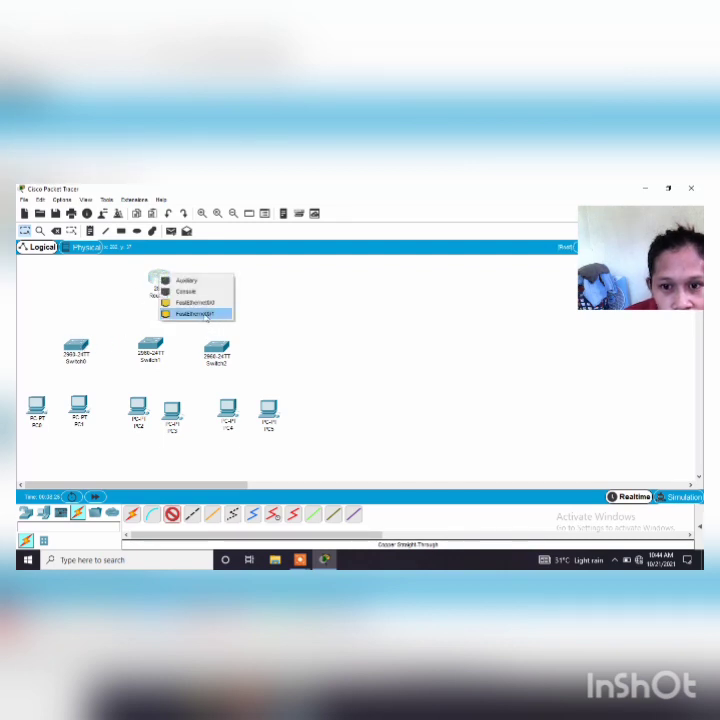
click(205, 303)
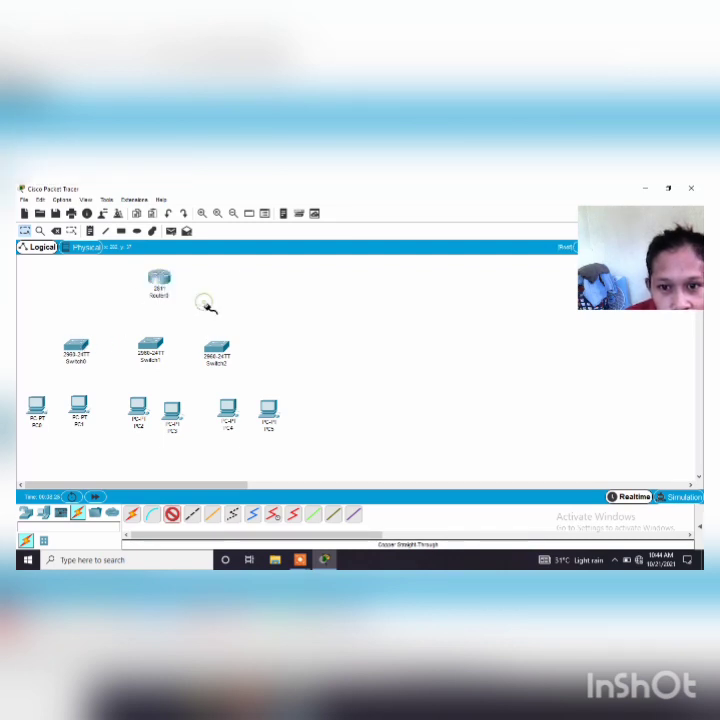
click(80, 355)
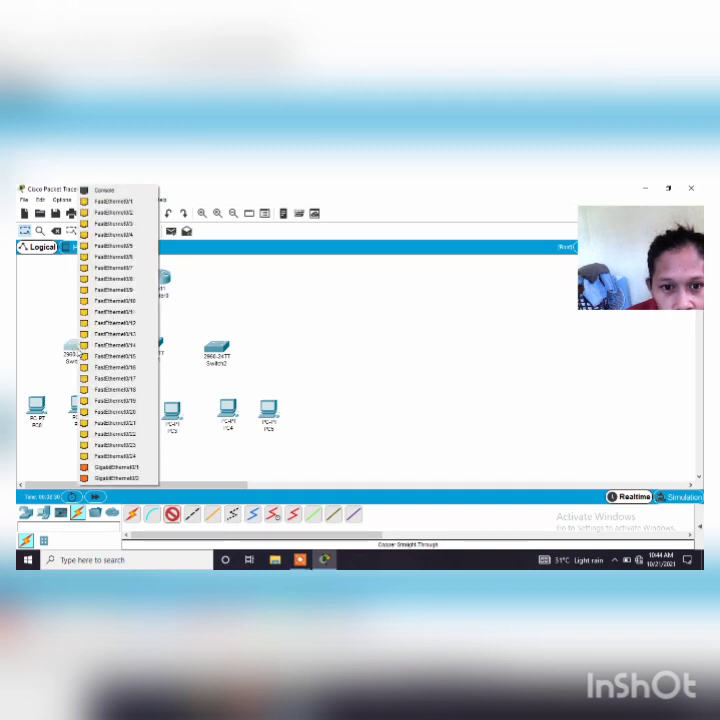
click(147, 204)
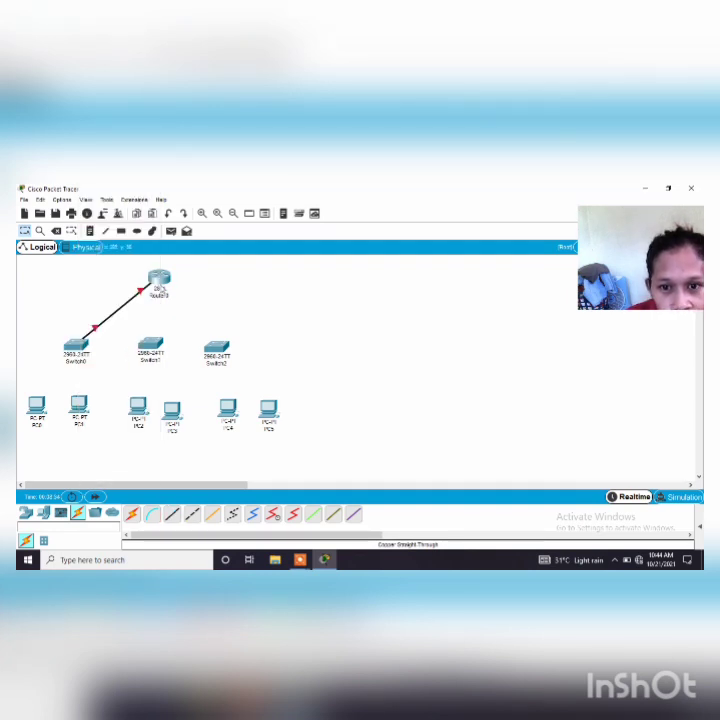
Connect the router's FastEthernet0/1 port to FastEthernet0/1 on Switch1 with a Copper Straight-Through cable
click(170, 515)
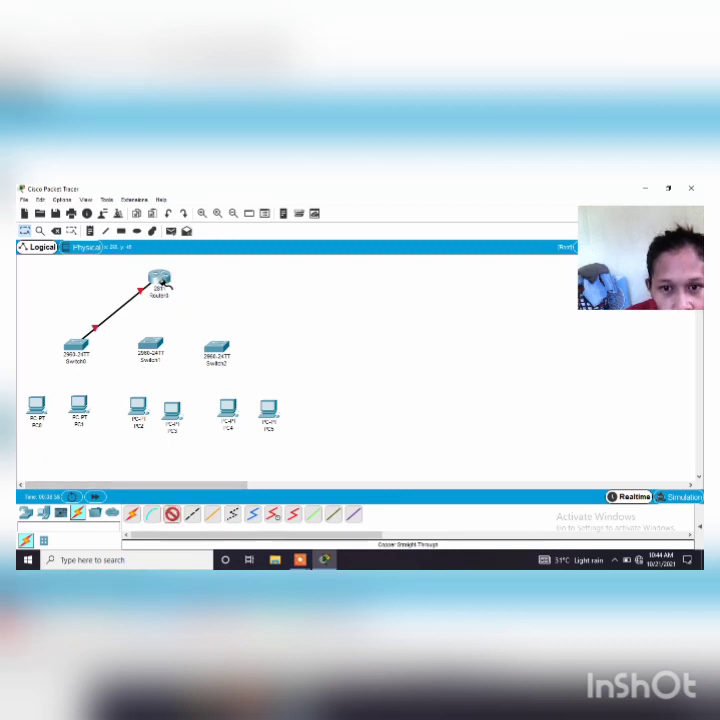
click(160, 282)
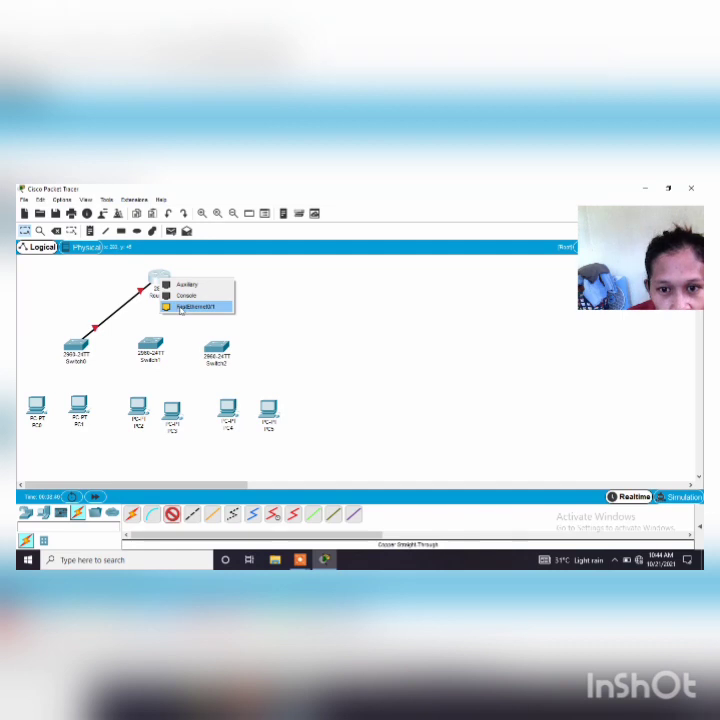
click(181, 308)
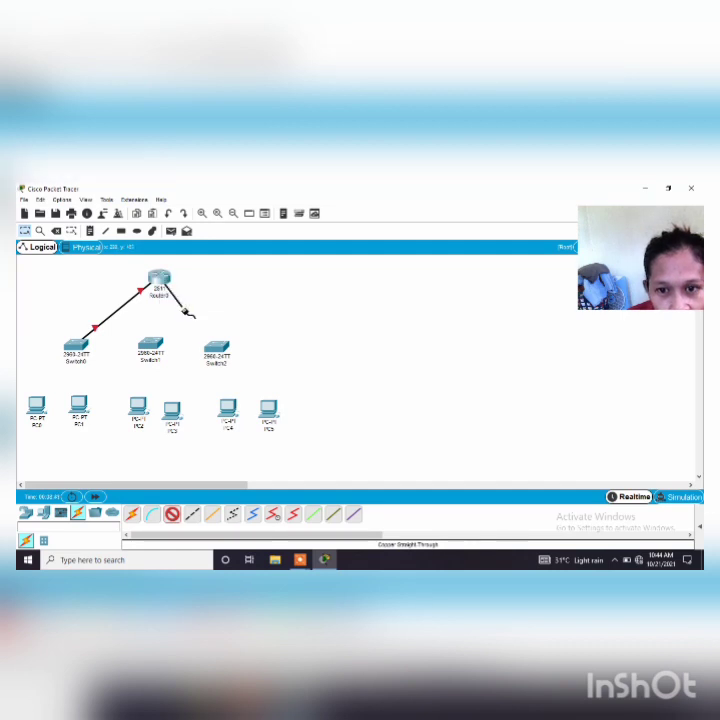
click(150, 342)
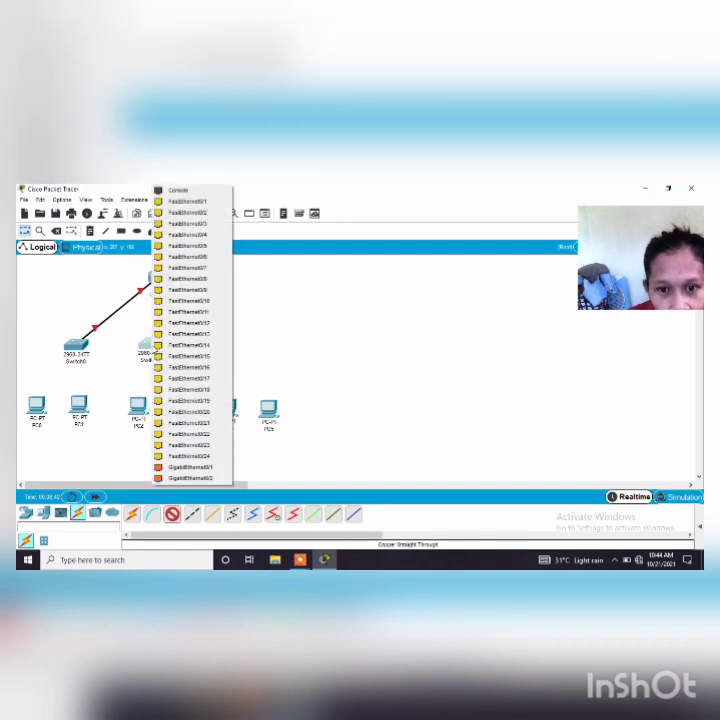
click(194, 204)
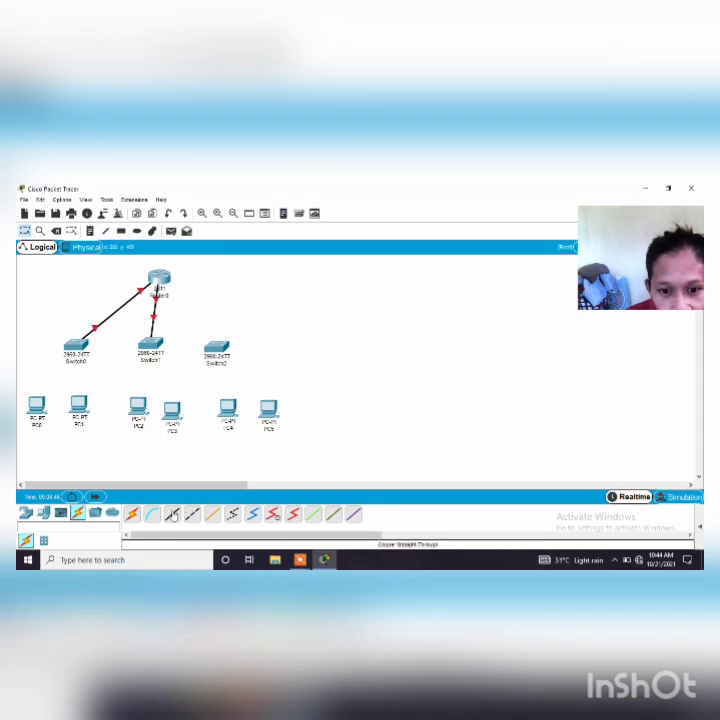
click(172, 514)
click(160, 277)
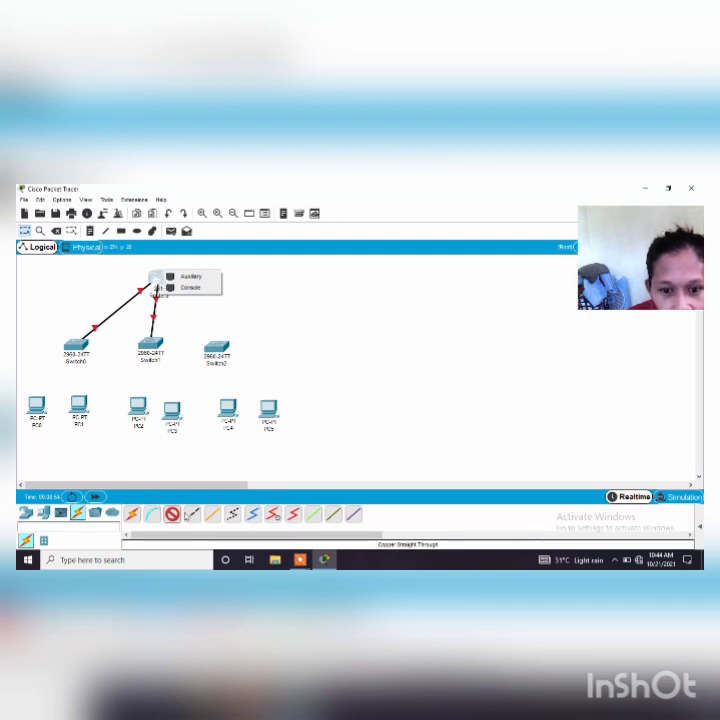
click(174, 516)
click(174, 516)
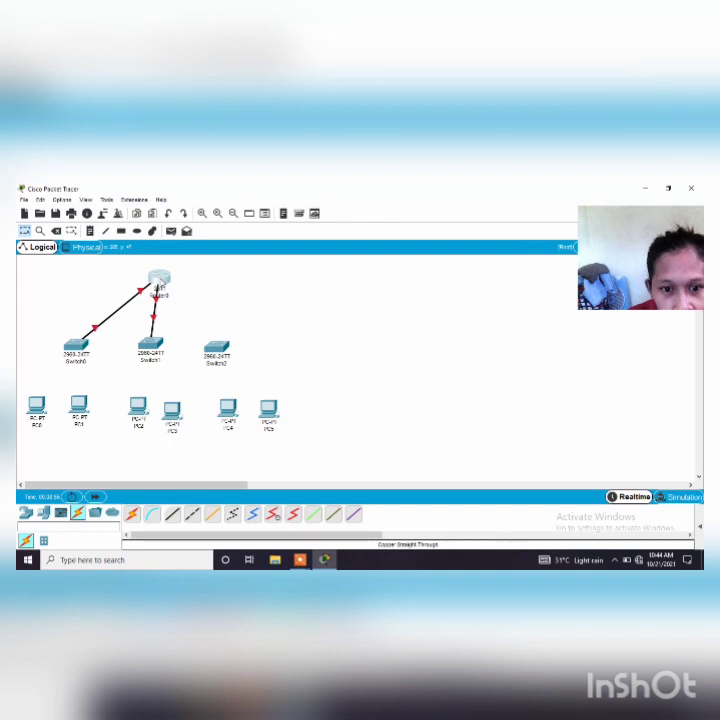
Examine the router's port summary and its physical device view with the available modules
mouse_move(156, 288)
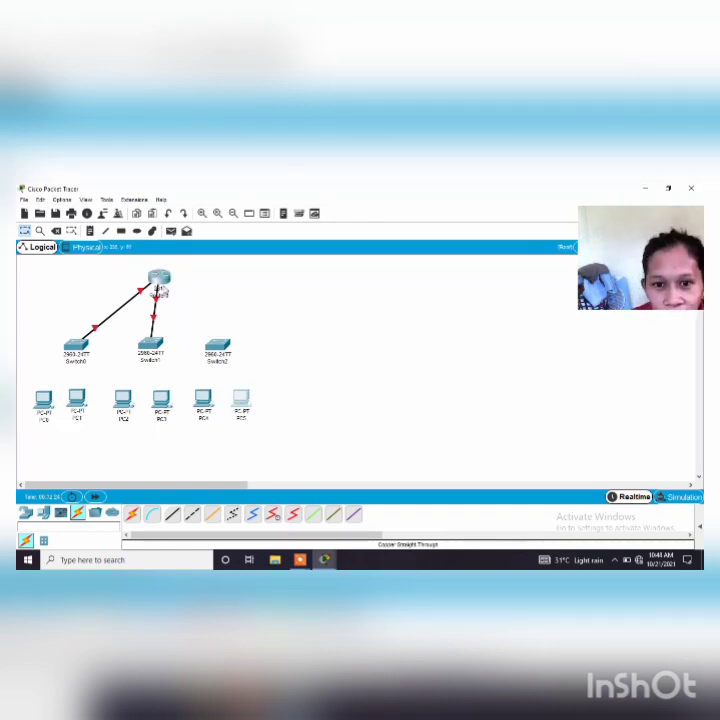
mouse_move(156, 289)
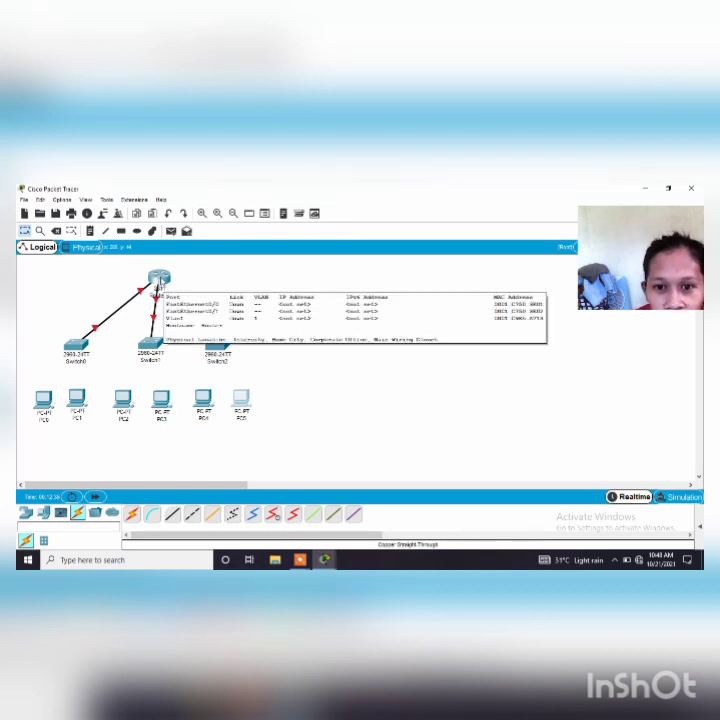
click(158, 280)
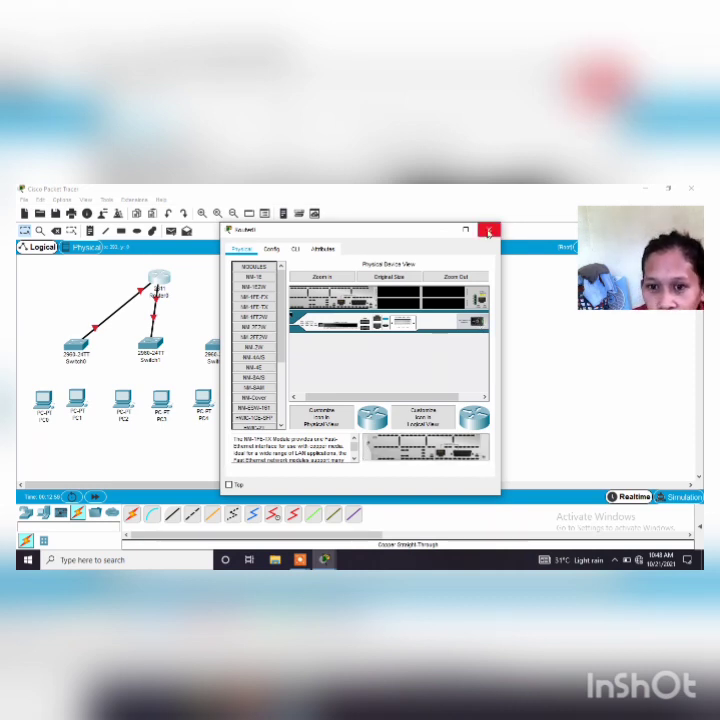
click(488, 232)
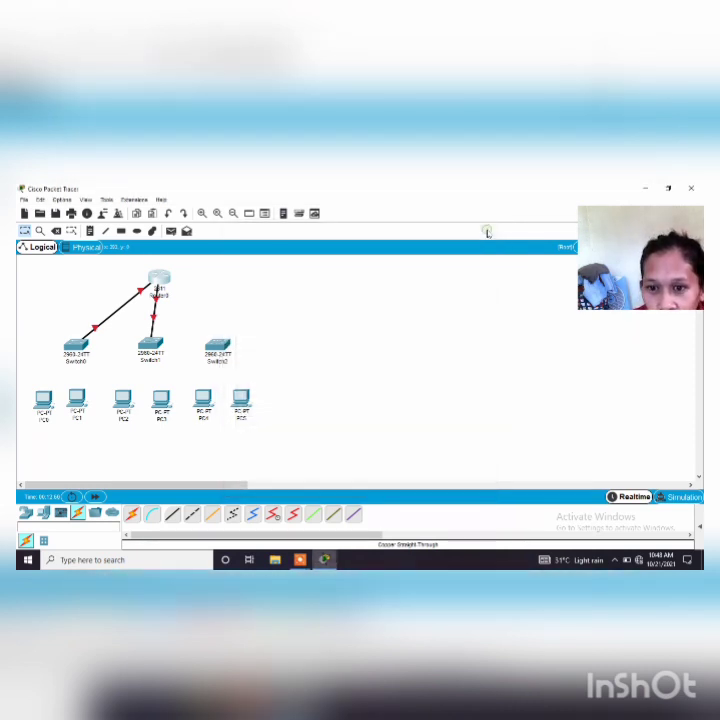
Connect the router's FastEthernet1/0 port to FastEthernet0/1 on Switch2 with a Copper Straight-Through cable
click(172, 514)
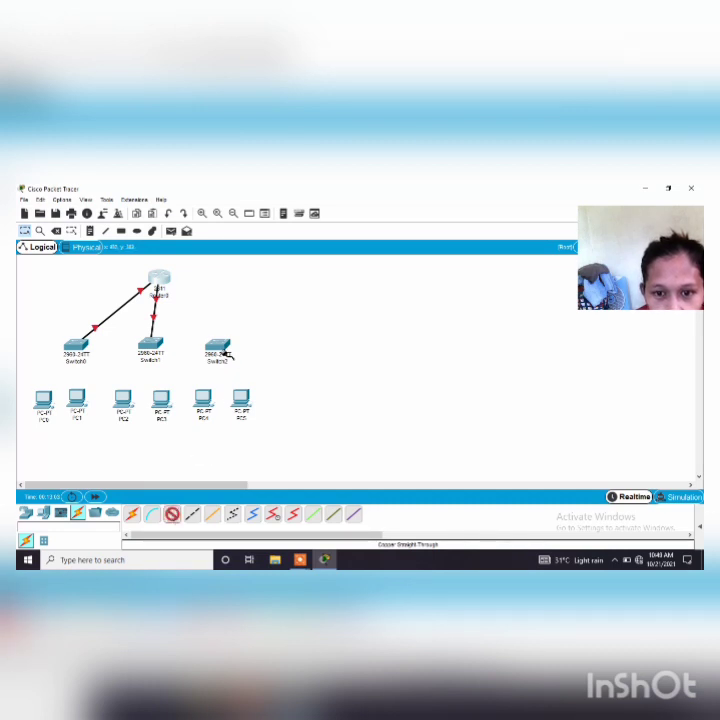
click(157, 281)
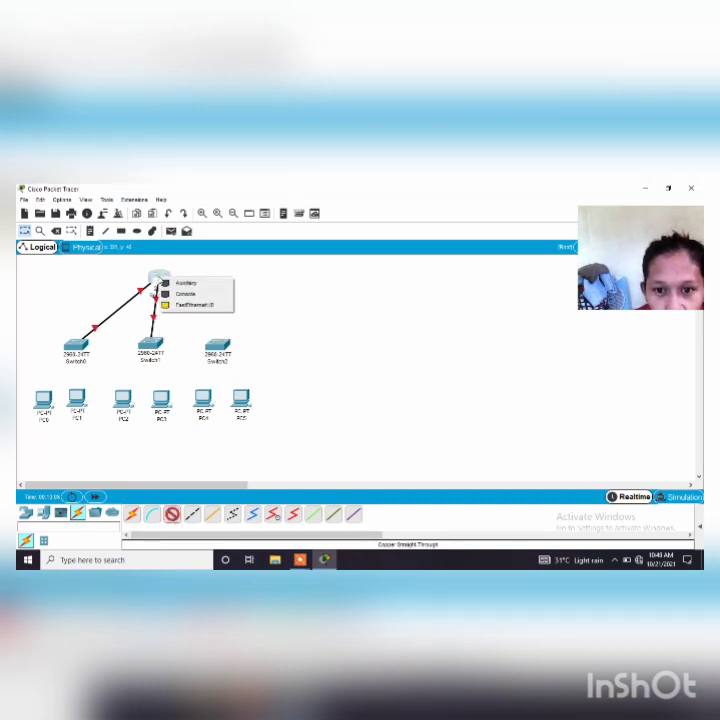
click(195, 304)
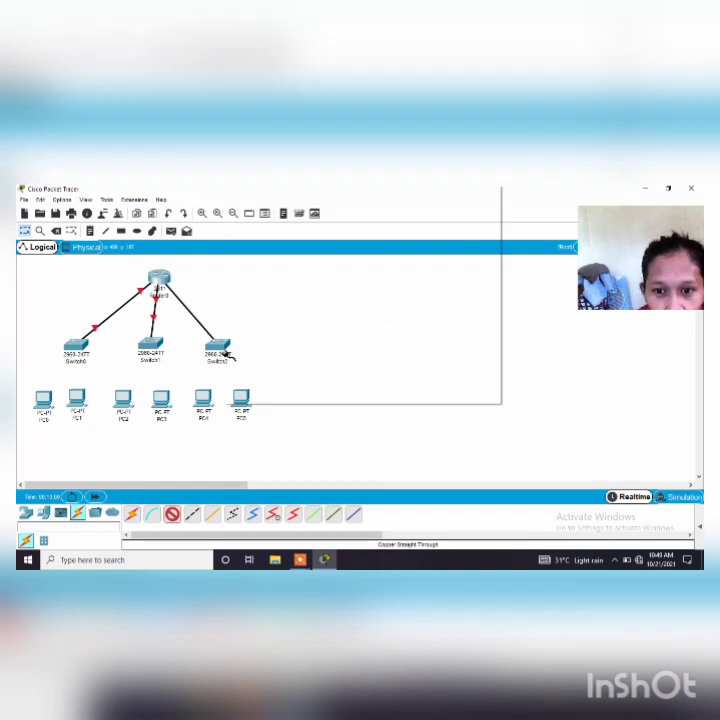
click(226, 356)
click(255, 201)
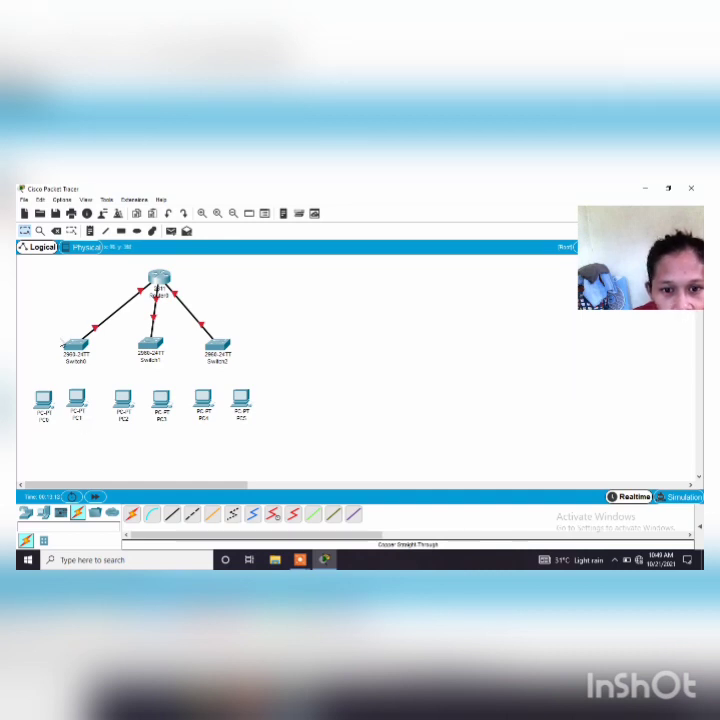
Connect FastEthernet0/2 on Switch0 to PC0's FastEthernet0 port with a Copper Straight-Through cable
click(173, 516)
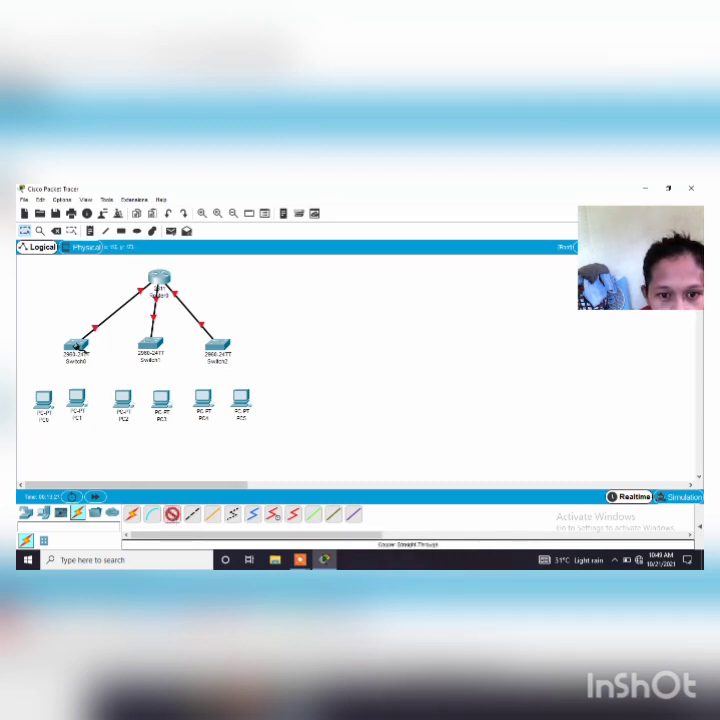
click(72, 346)
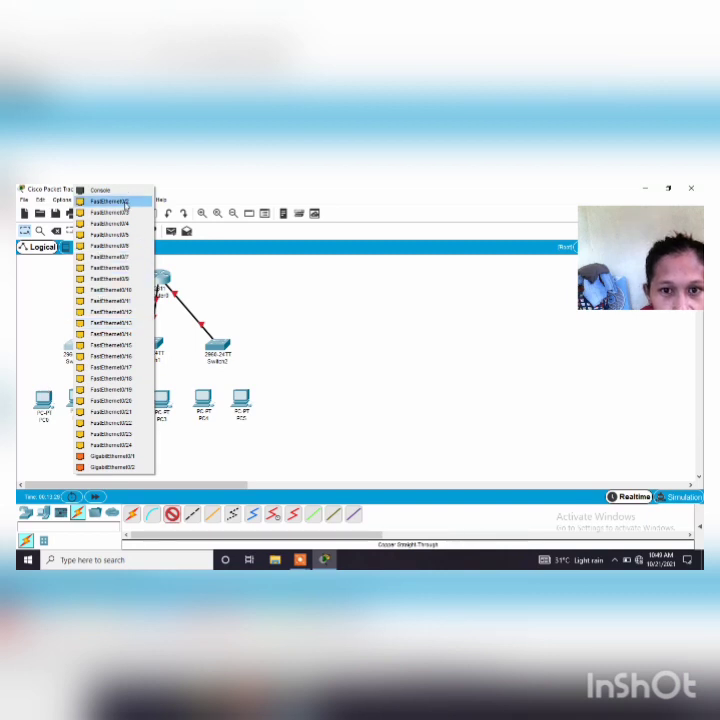
click(125, 202)
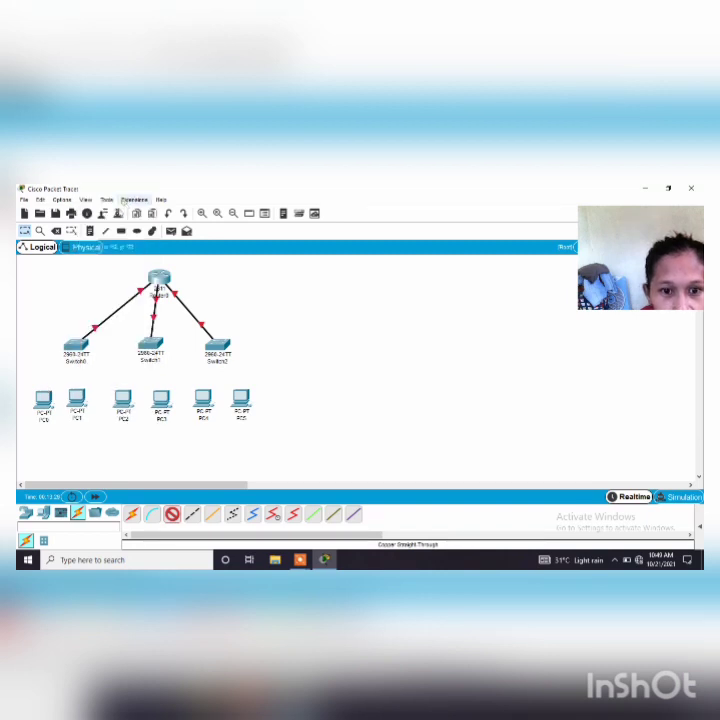
click(45, 397)
click(62, 431)
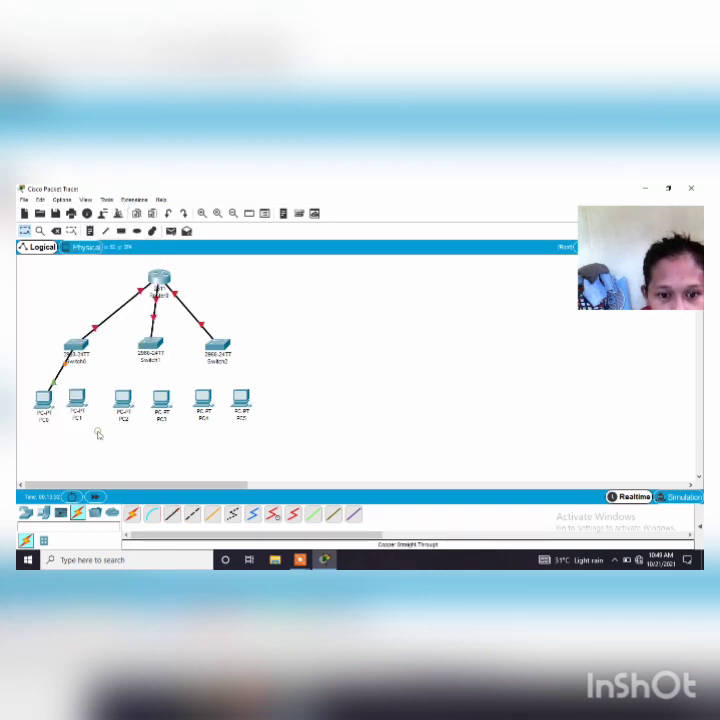
Connect FastEthernet0/3 on Switch0 to PC1's FastEthernet0 port with a Copper Straight-Through cable
click(172, 513)
click(77, 362)
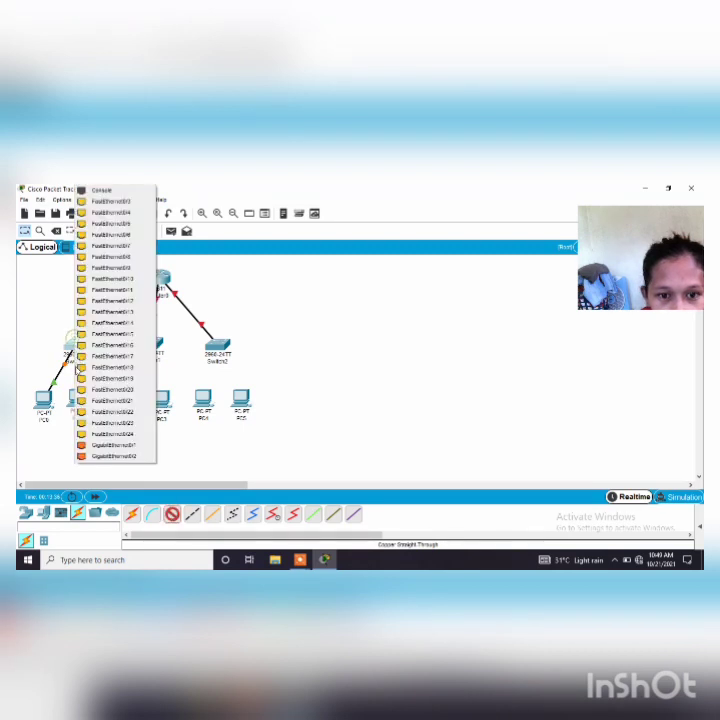
click(108, 202)
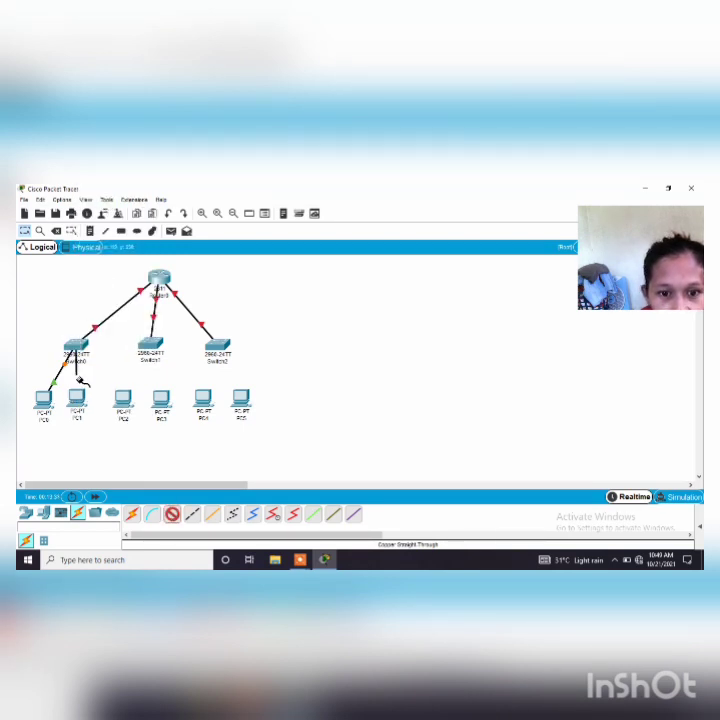
click(77, 399)
click(107, 440)
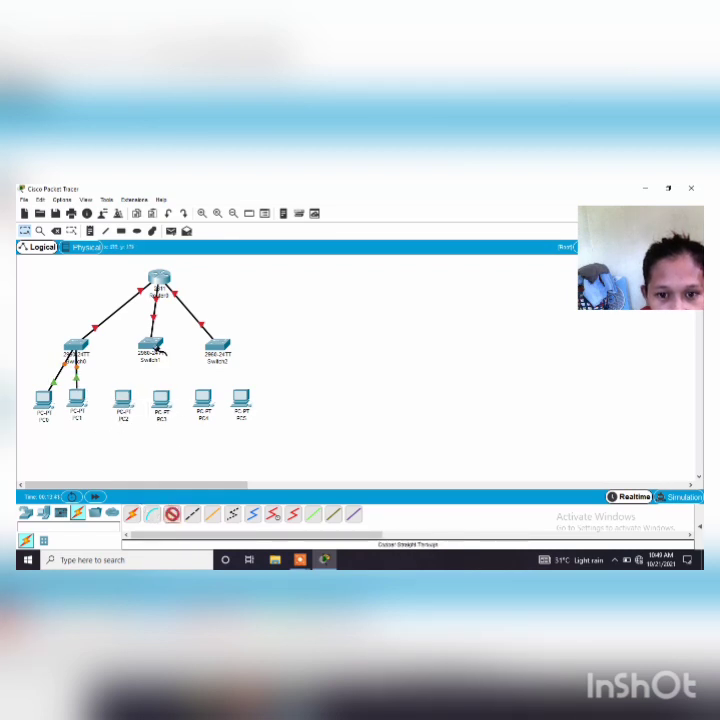
Connect FastEthernet0/2 on Switch1 to PC2's FastEthernet0 port with a Copper Straight-Through cable
click(150, 345)
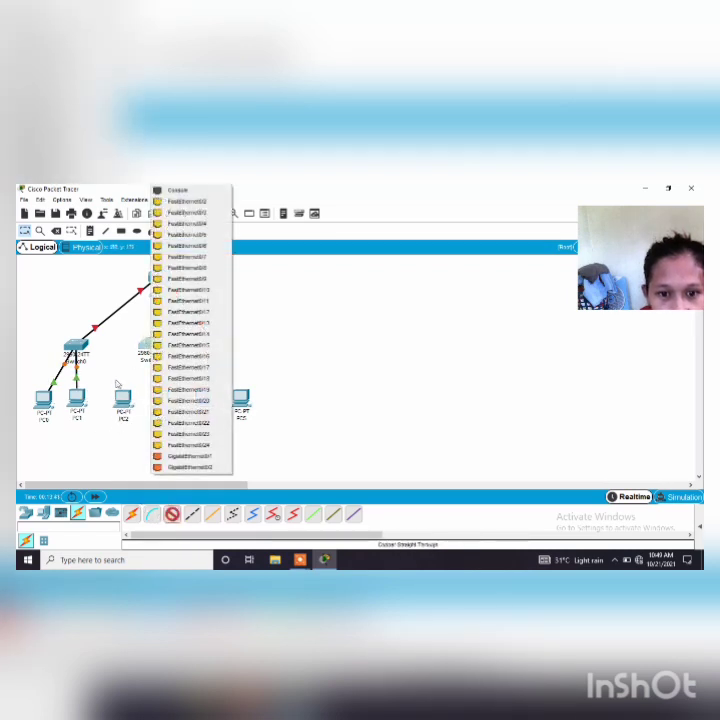
click(174, 203)
click(123, 399)
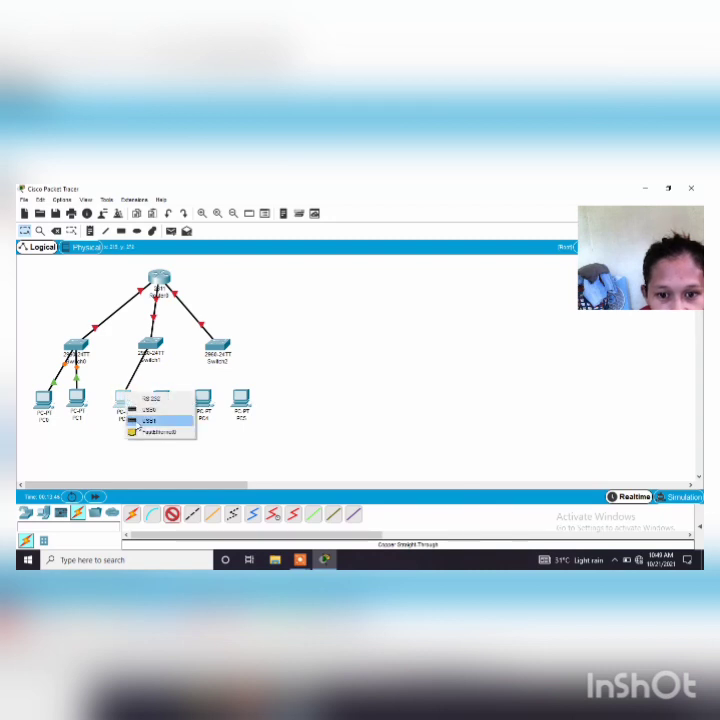
click(155, 432)
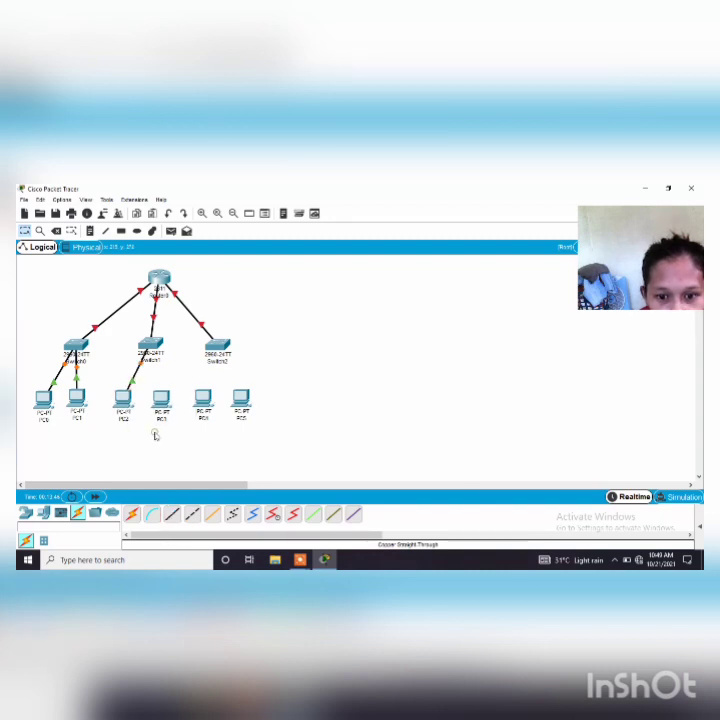
Connect FastEthernet0/3 on Switch1 to PC3's FastEthernet0 port with a Copper Straight-Through cable
click(172, 516)
click(151, 350)
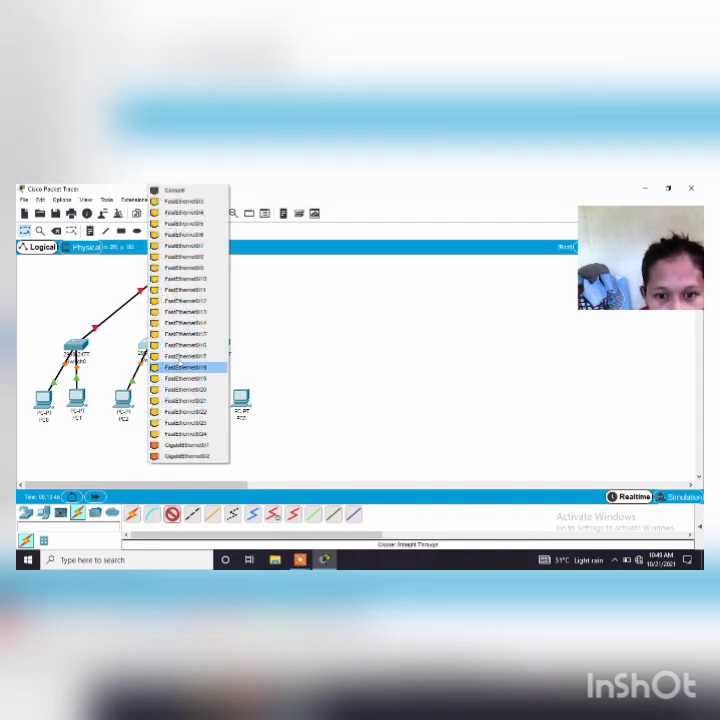
click(175, 192)
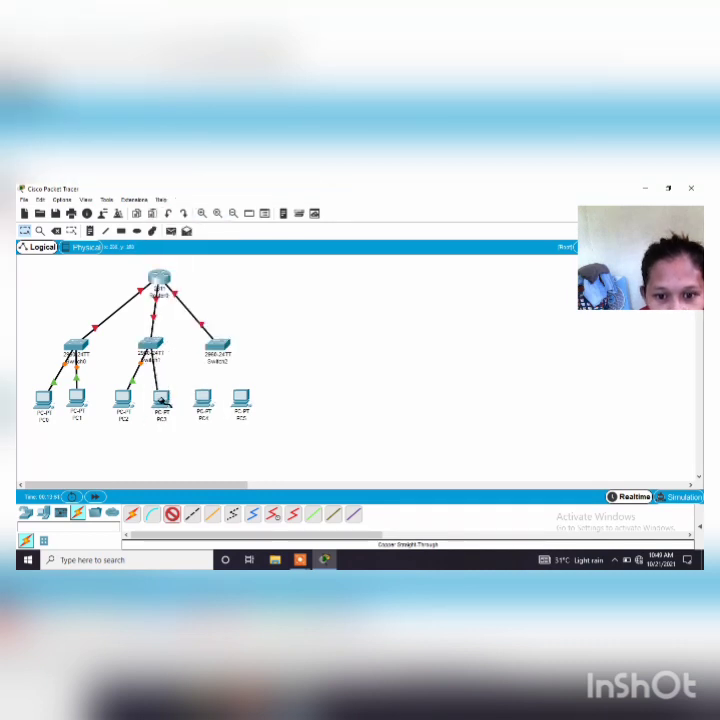
click(160, 400)
click(186, 437)
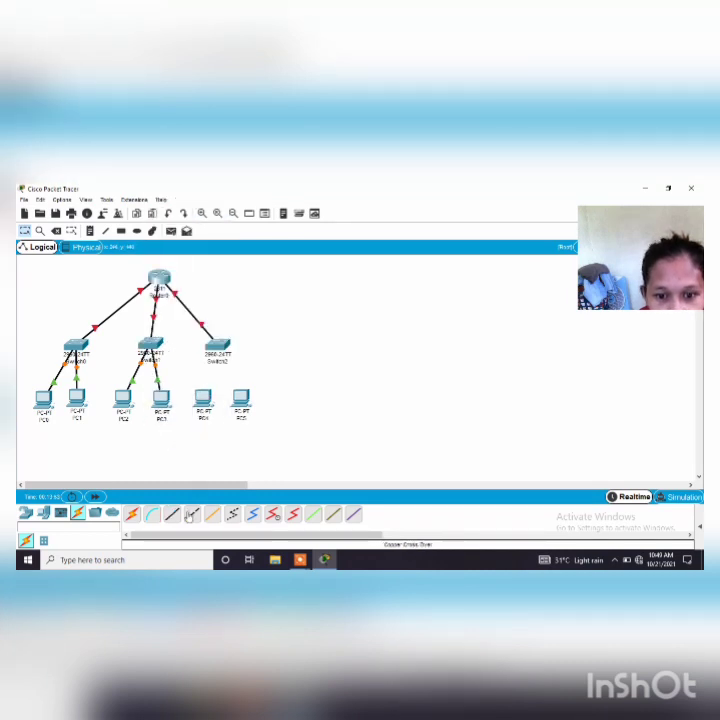
Connect FastEthernet0/2 on Switch2 to PC4's FastEthernet0 port with a Copper Straight-Through cable
click(216, 348)
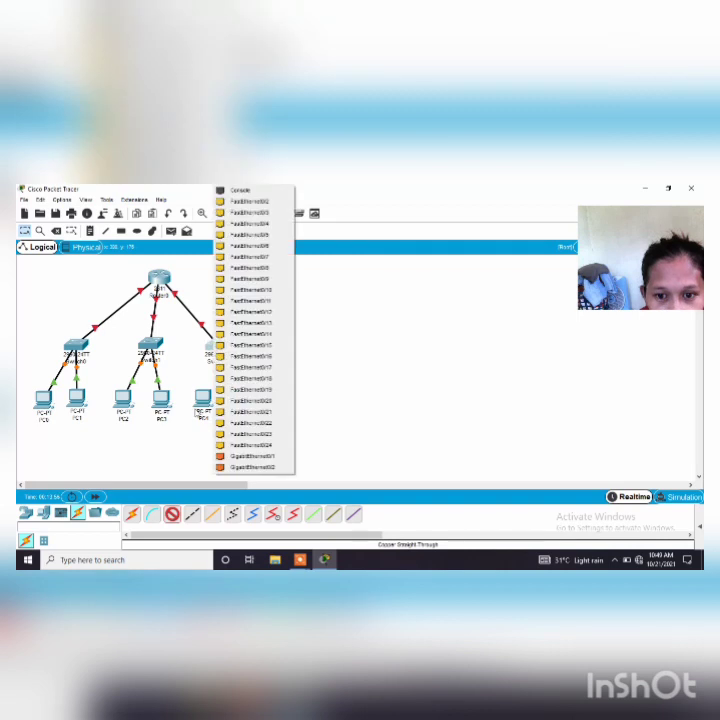
click(256, 203)
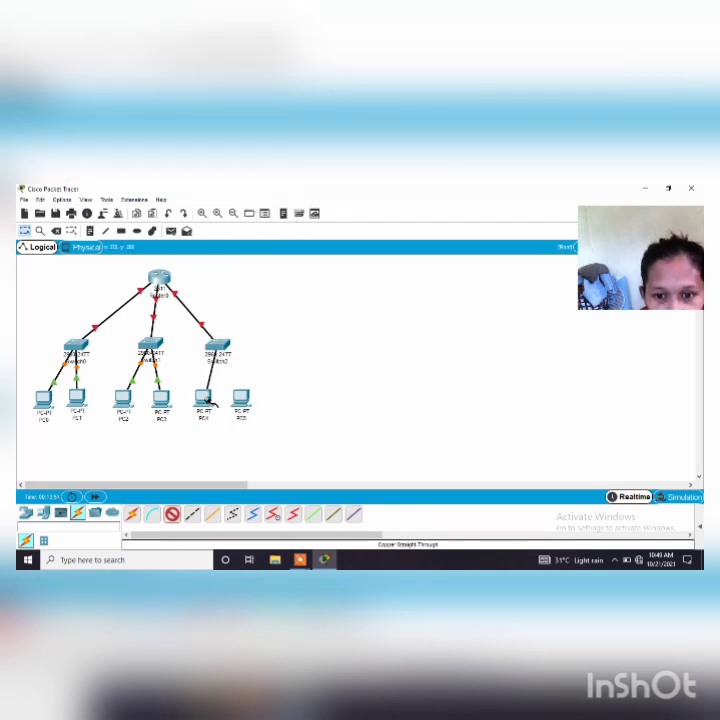
click(204, 397)
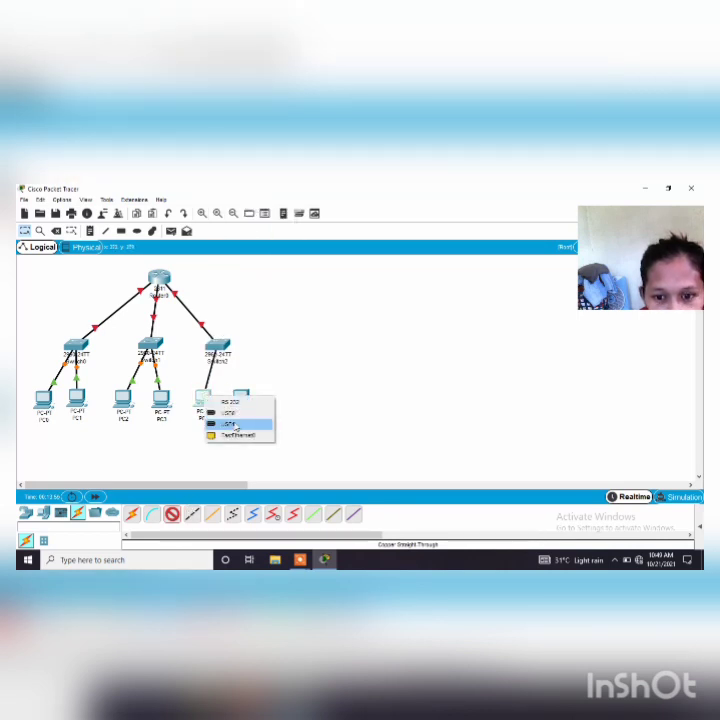
click(238, 435)
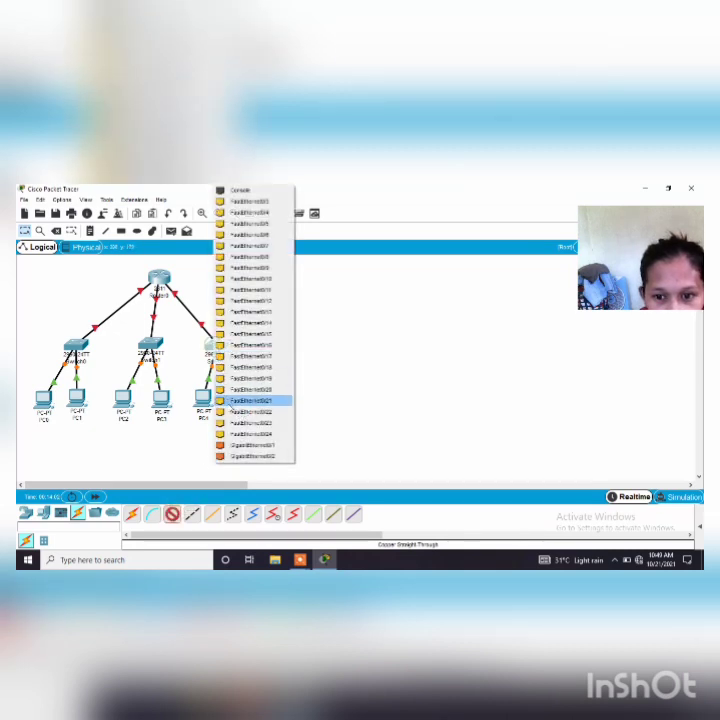
Connect FastEthernet0/3 on Switch2 to PC5's FastEthernet0 port with a Copper Straight-Through cable
click(245, 201)
click(246, 401)
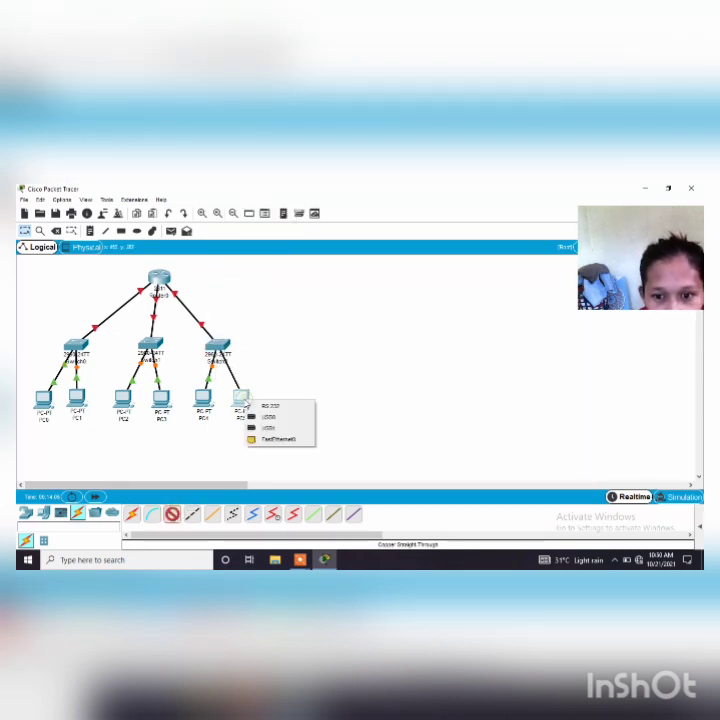
click(276, 437)
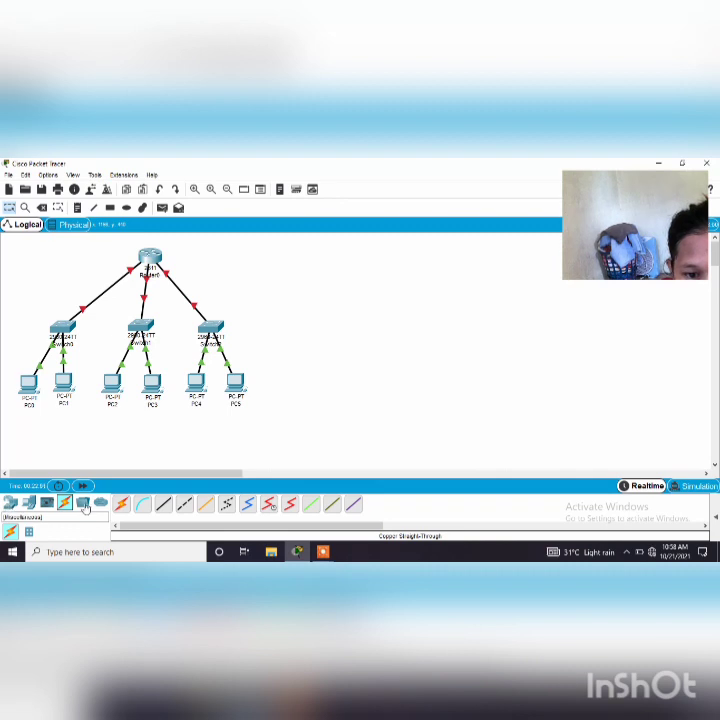
Place a HomeRouter-PT-AC wireless router in the empty area to the right of the wired network
click(8, 504)
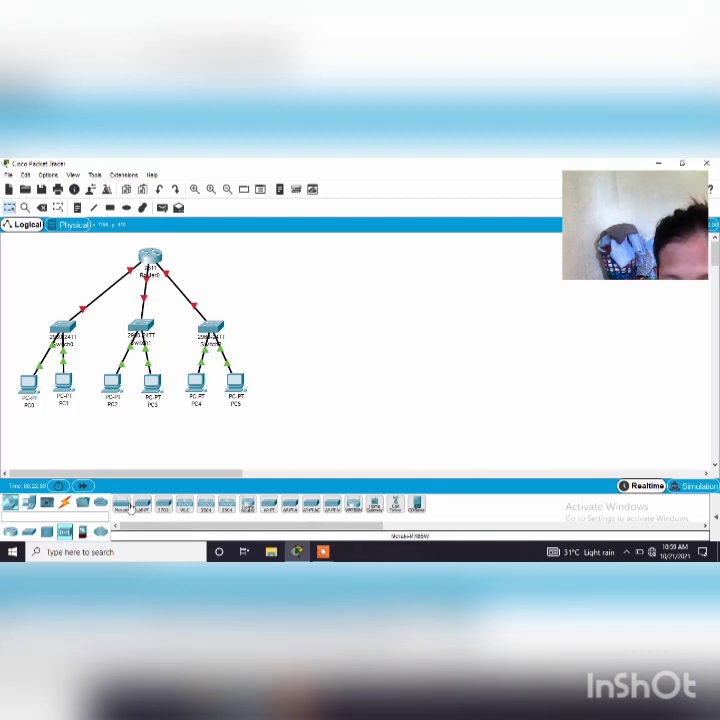
click(248, 509)
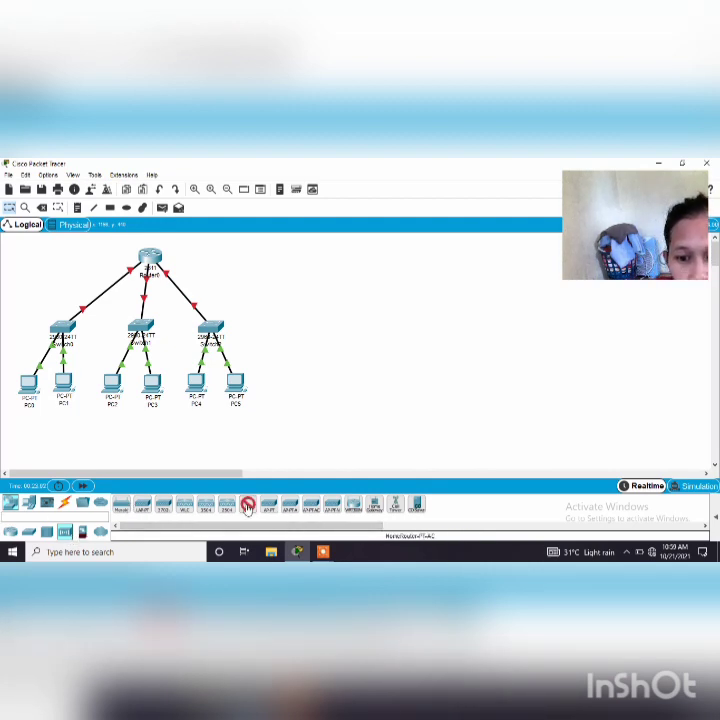
click(441, 274)
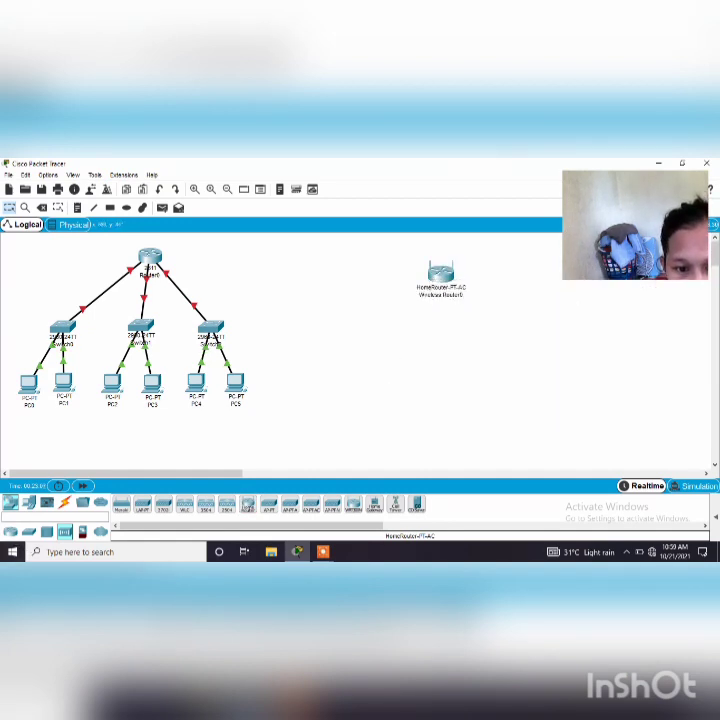
Add three Laptop-PT devices in an evenly spaced row beneath the wireless router
click(28, 503)
click(142, 503)
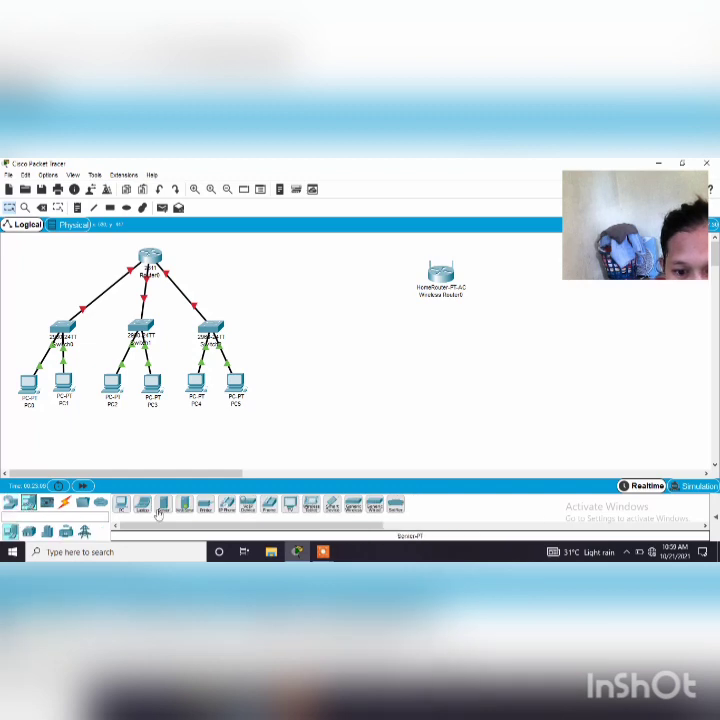
click(370, 361)
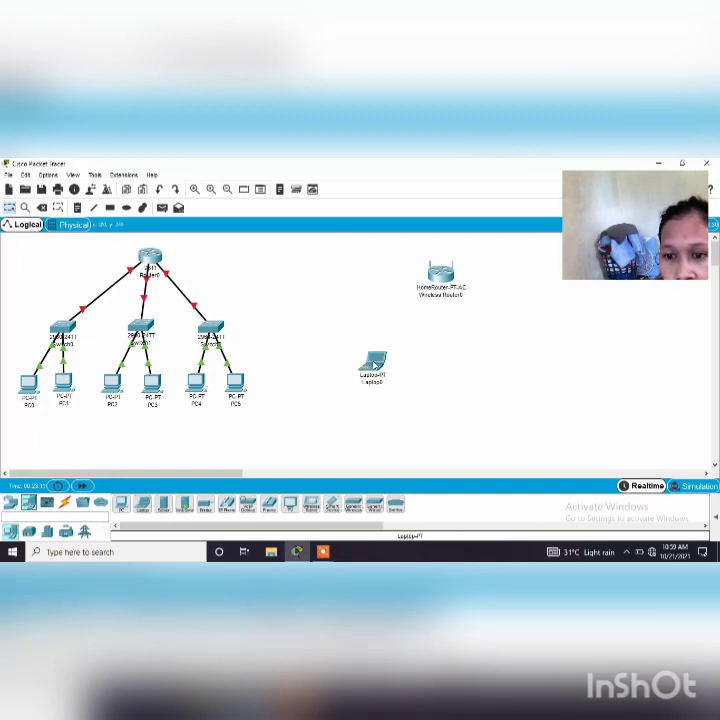
click(146, 510)
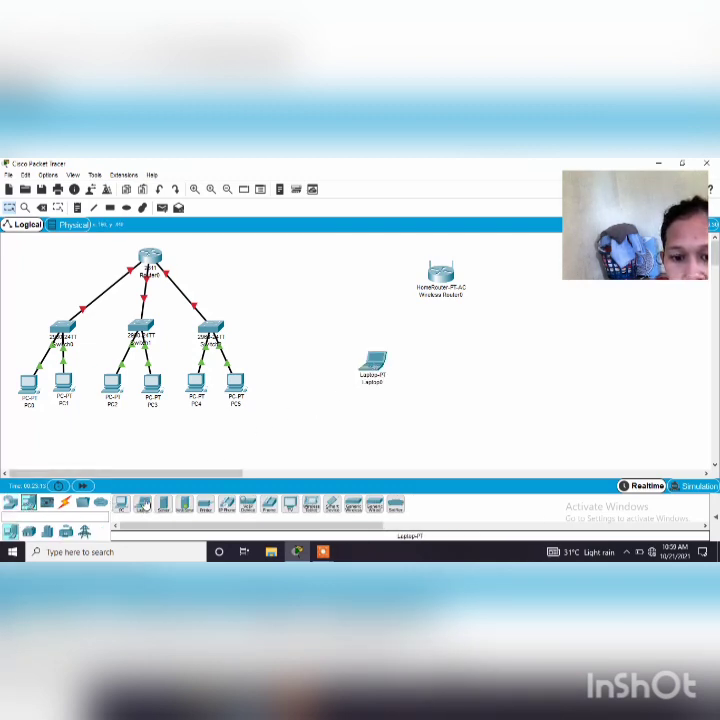
click(444, 364)
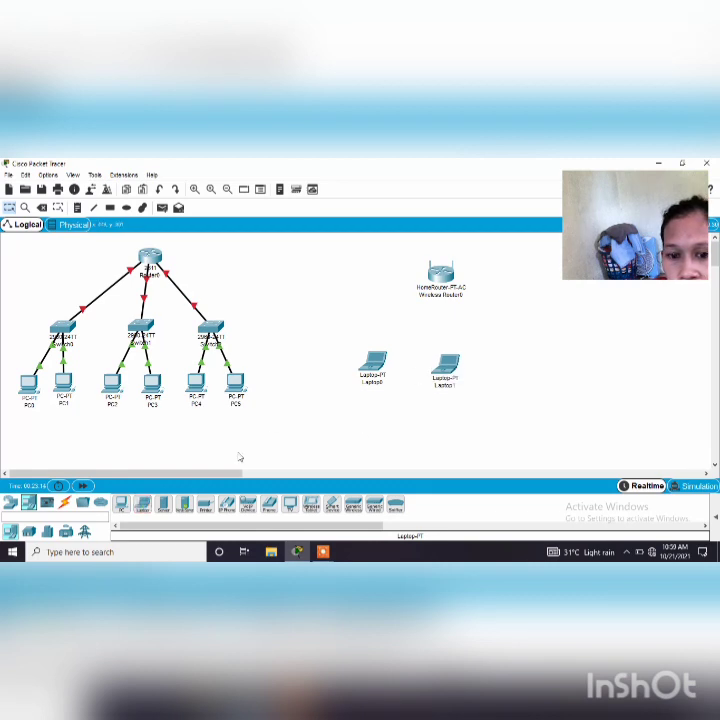
click(142, 503)
click(514, 366)
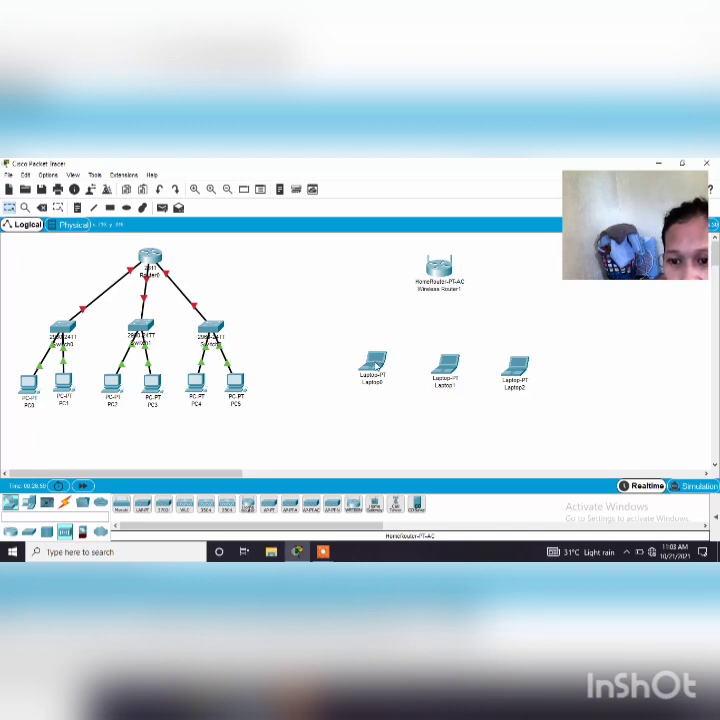
Replace the network module installed in Laptop0 with the WPC300N wireless module
click(374, 364)
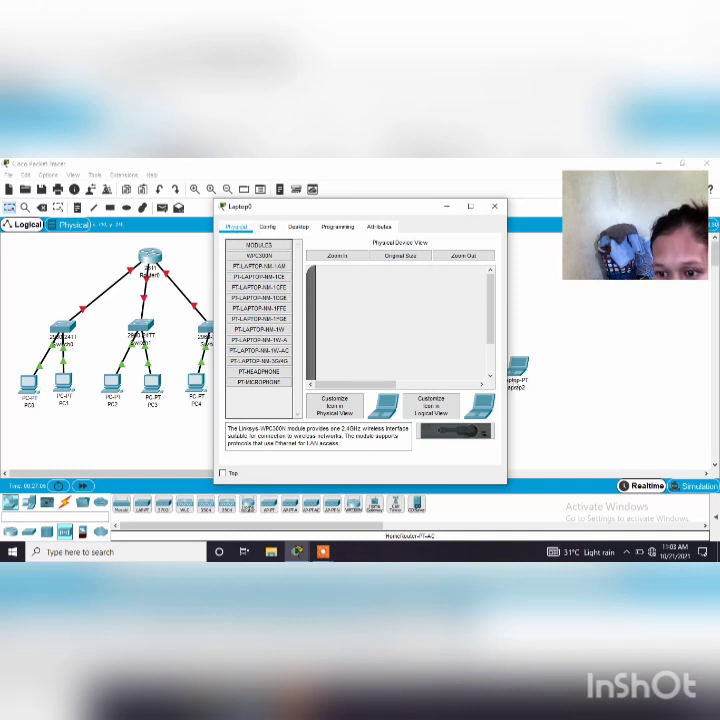
click(490, 378)
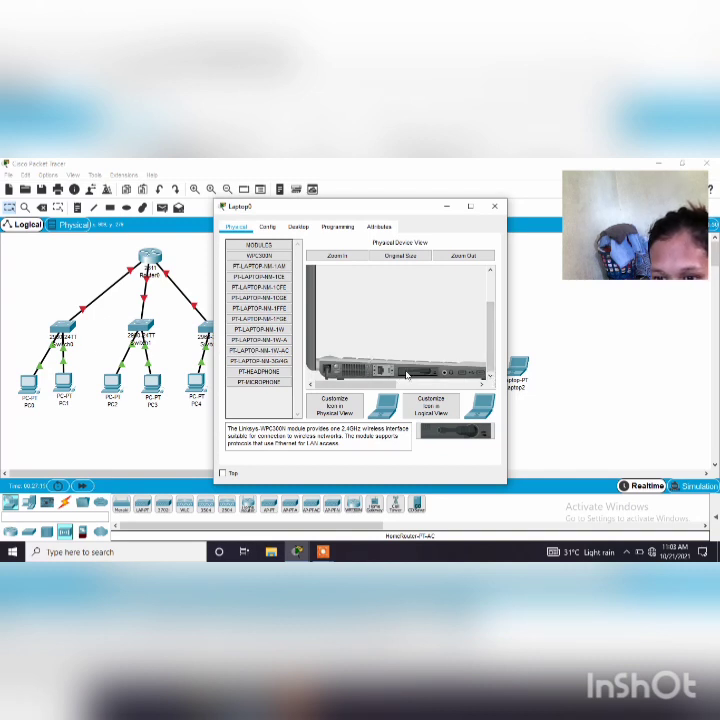
drag(412, 374, 263, 403)
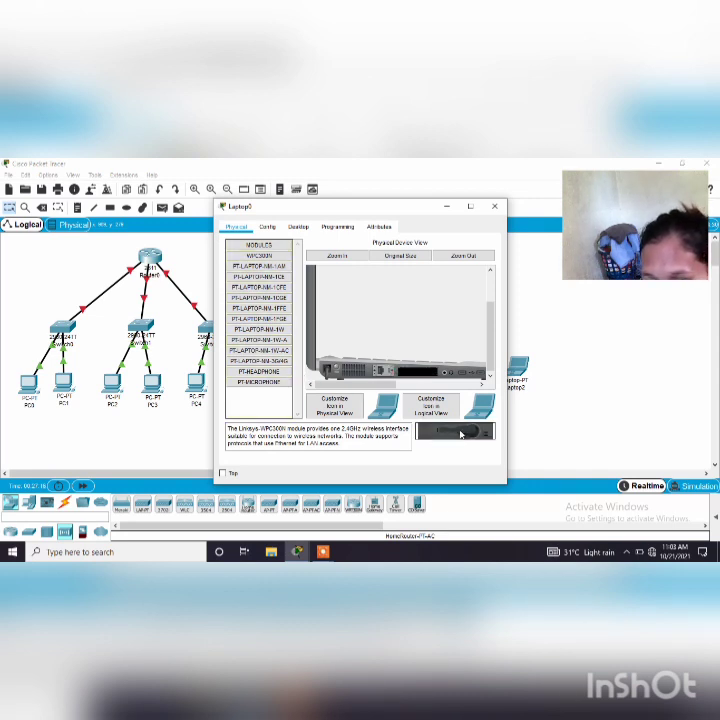
drag(461, 434, 416, 375)
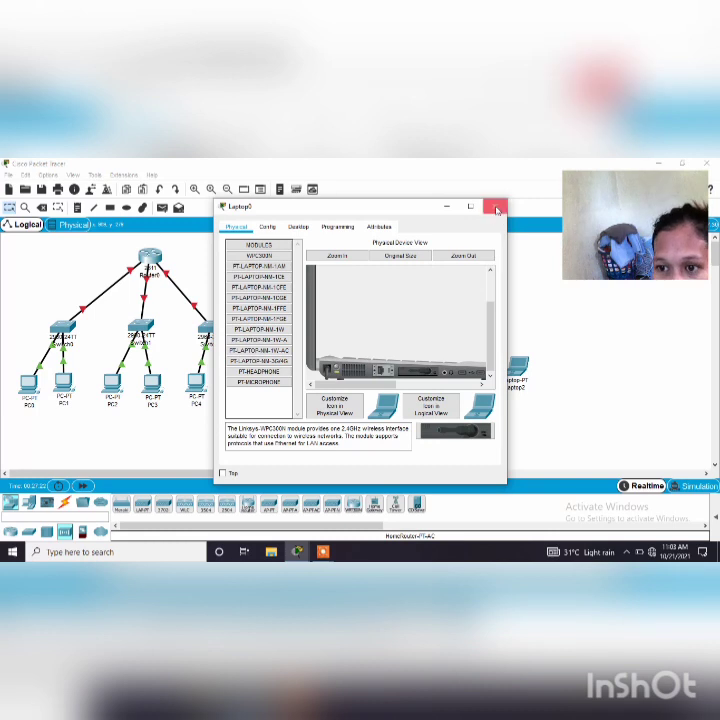
Replace the network module installed in Laptop1 with the WPC300N wireless module
click(497, 210)
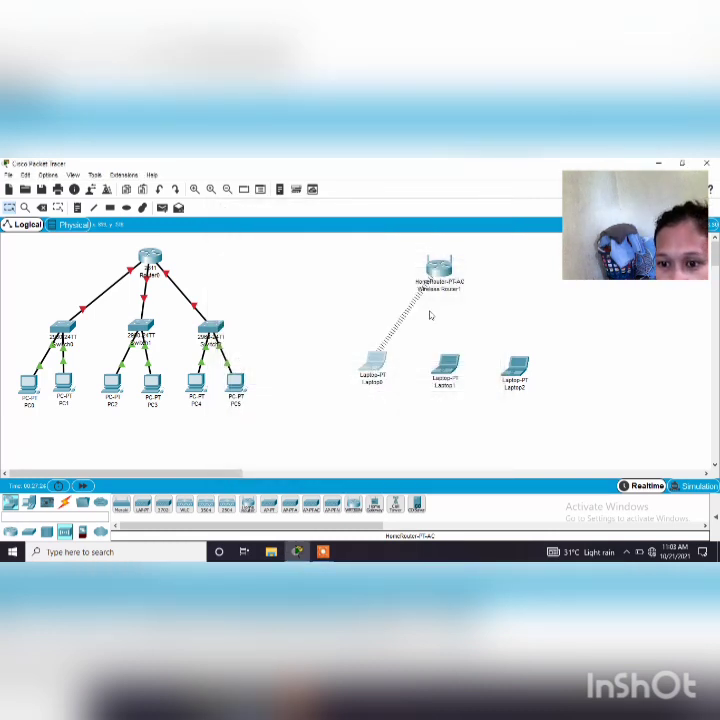
mouse_move(446, 368)
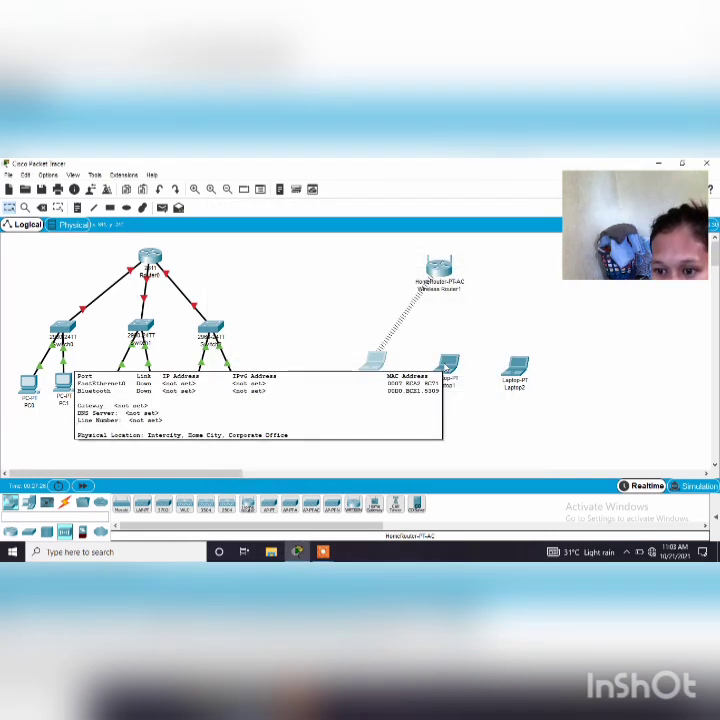
click(447, 366)
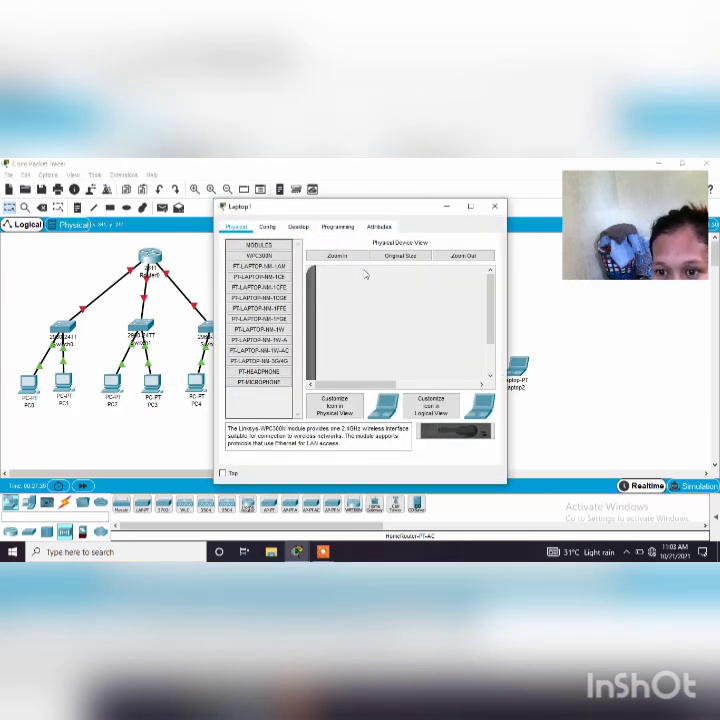
click(490, 378)
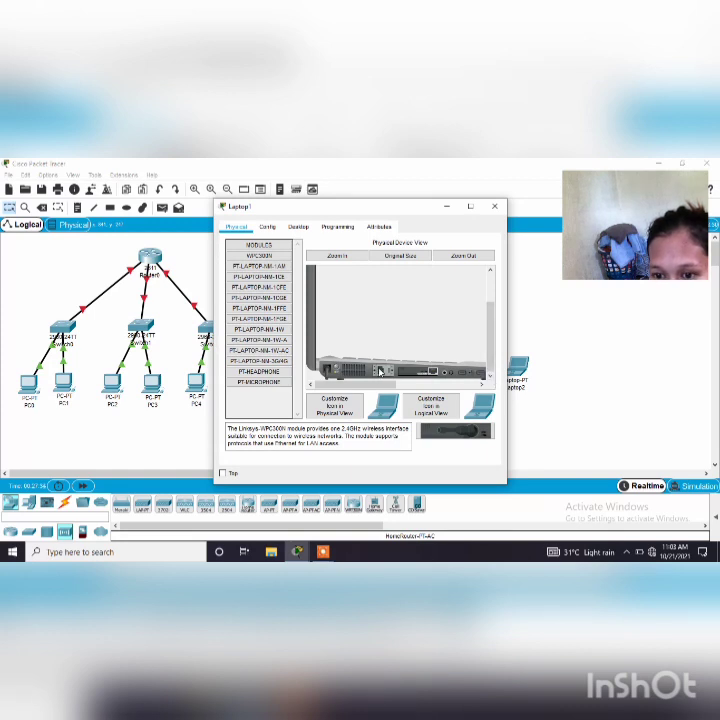
drag(427, 374, 258, 400)
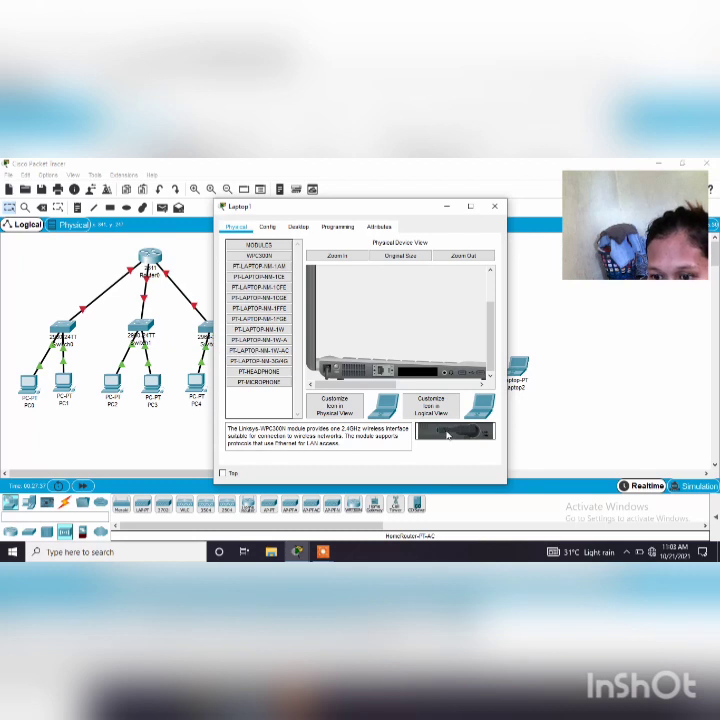
drag(447, 435, 415, 374)
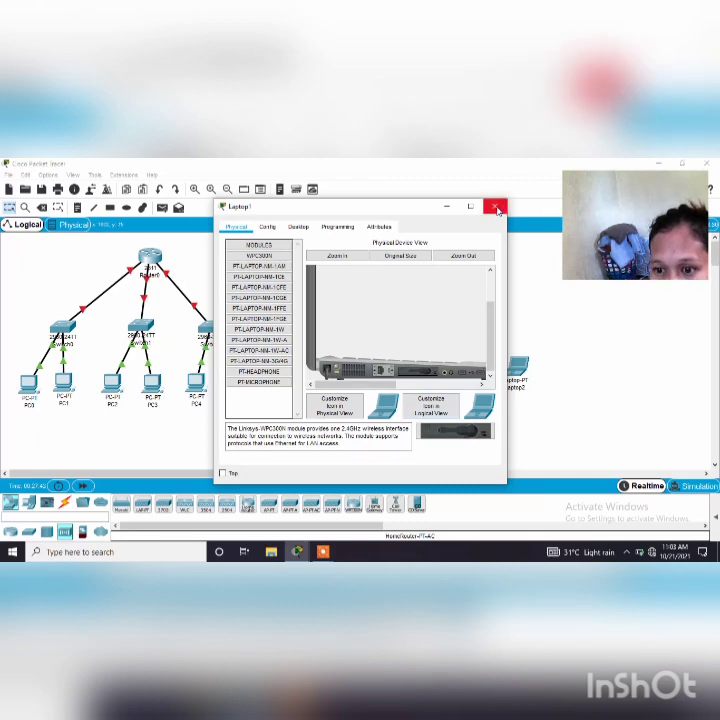
click(496, 208)
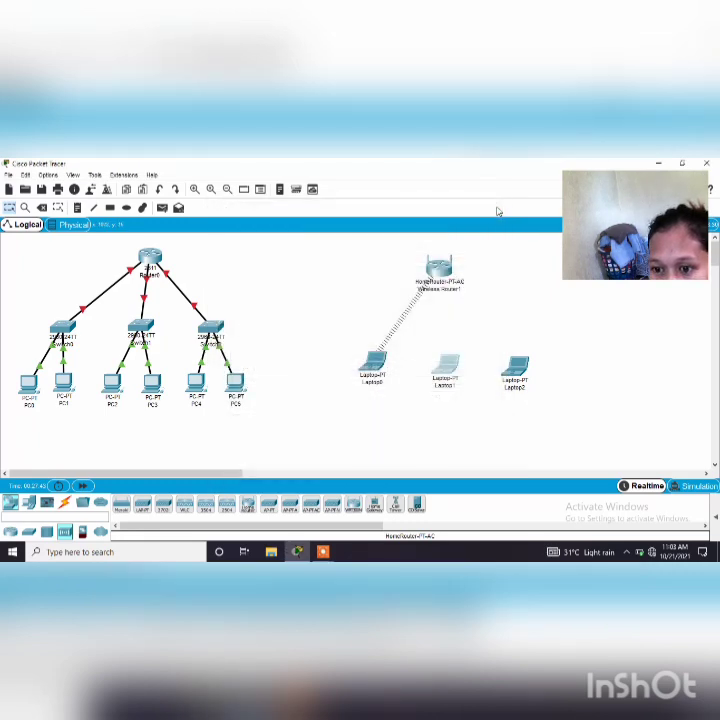
Swap the Ethernet module in Laptop2 for the WPC300N wireless module
click(516, 372)
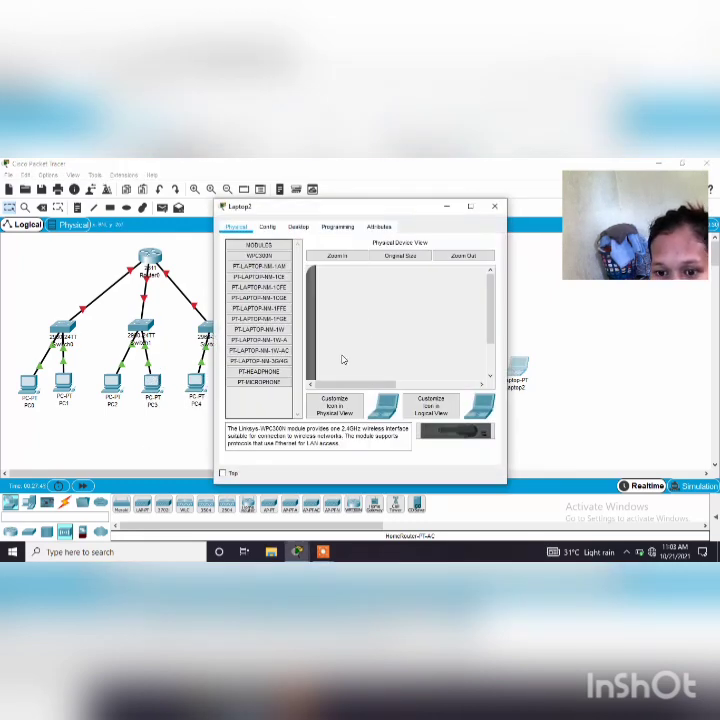
click(490, 377)
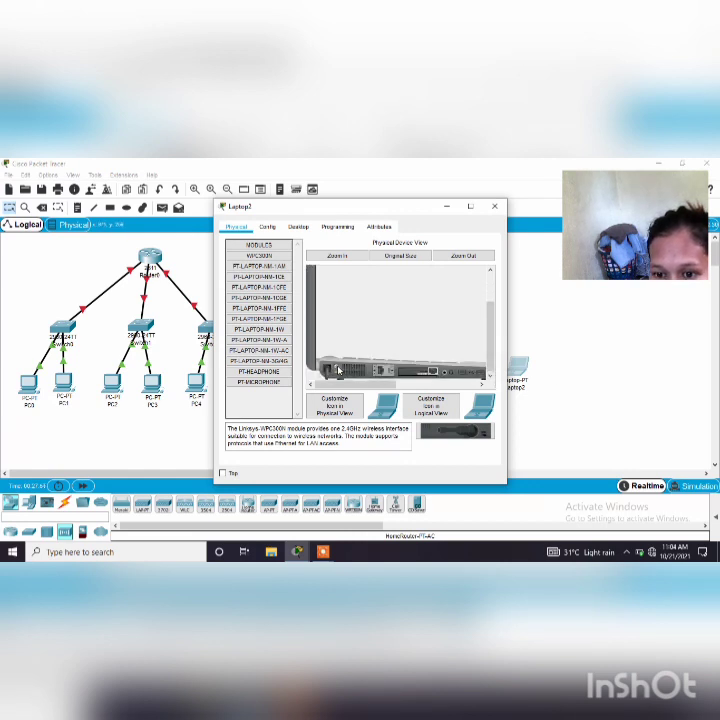
drag(338, 371, 251, 404)
drag(432, 428, 420, 374)
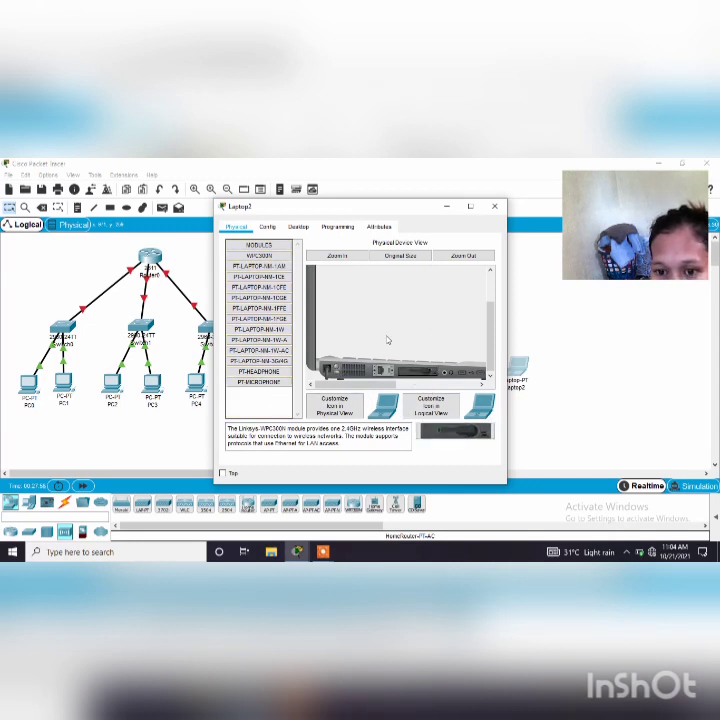
click(494, 206)
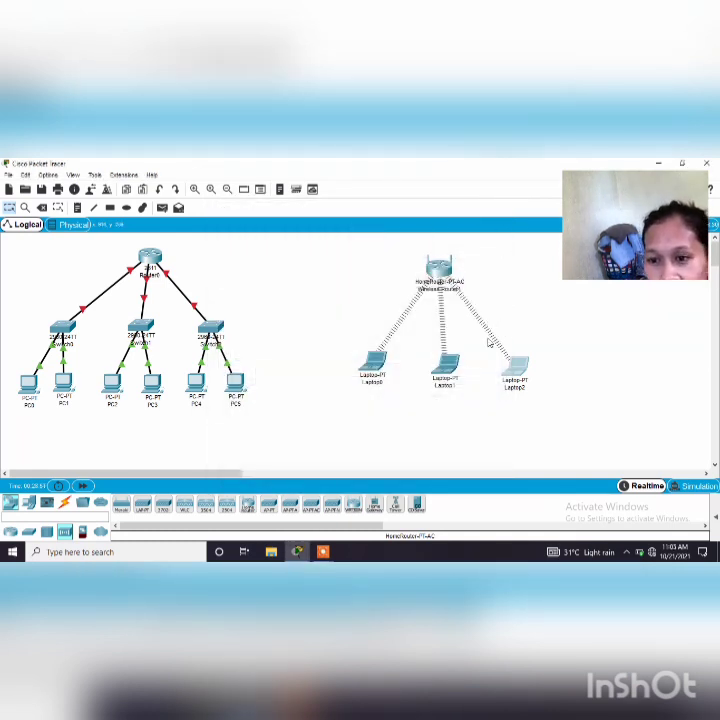
Connect the HomeRouter-PT-AC wireless router to Switch2 using the automatically chosen connection type
mouse_move(437, 270)
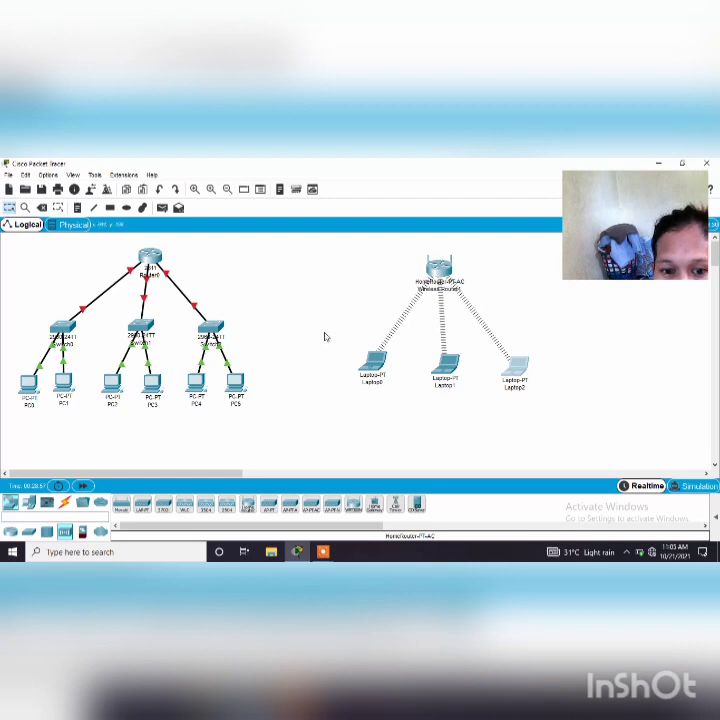
click(64, 503)
click(121, 504)
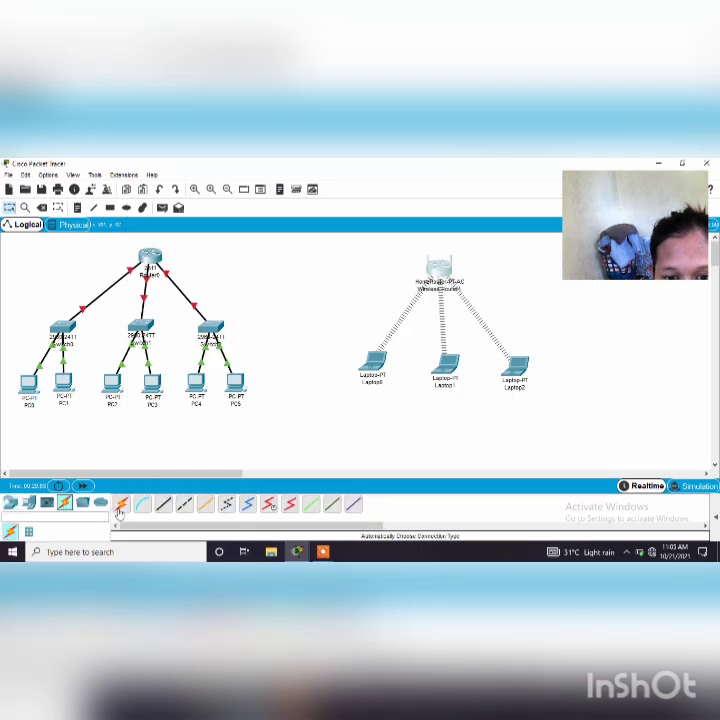
click(434, 273)
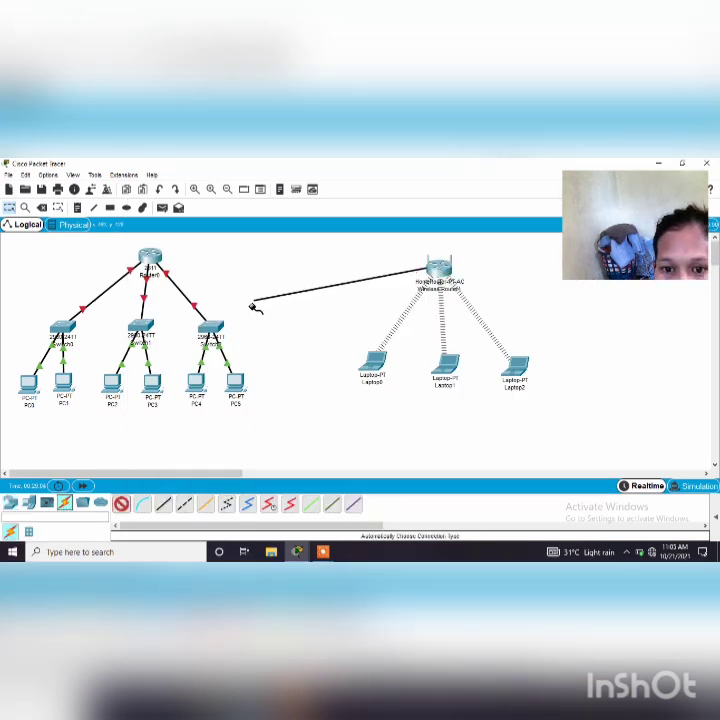
click(214, 332)
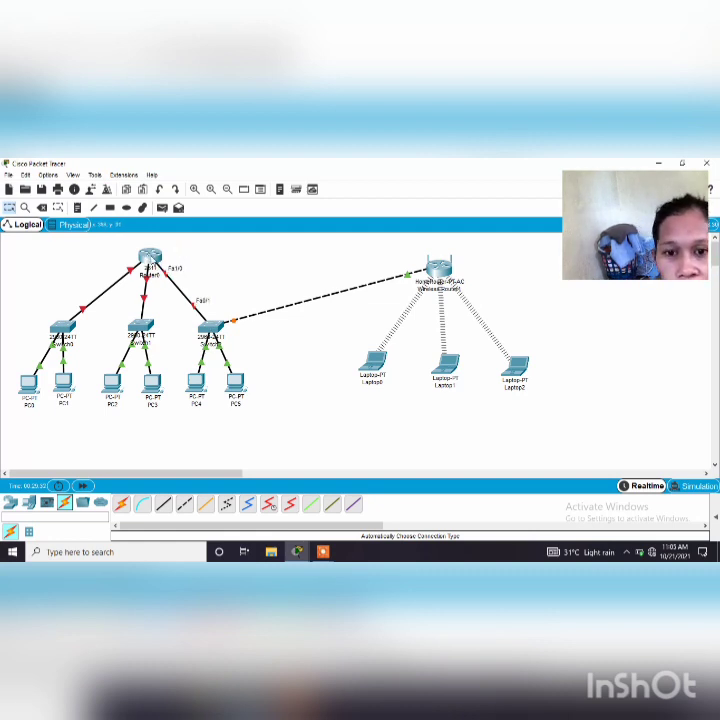
mouse_move(151, 267)
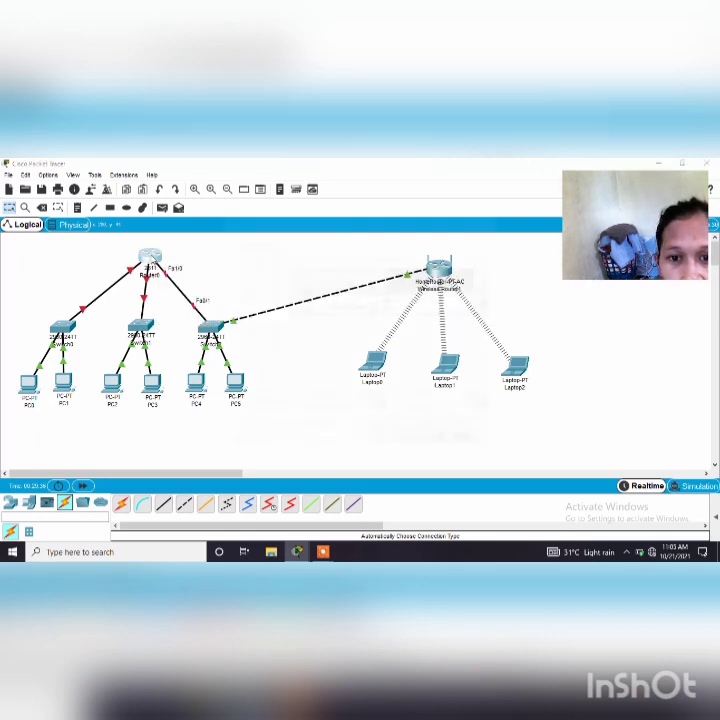
click(151, 259)
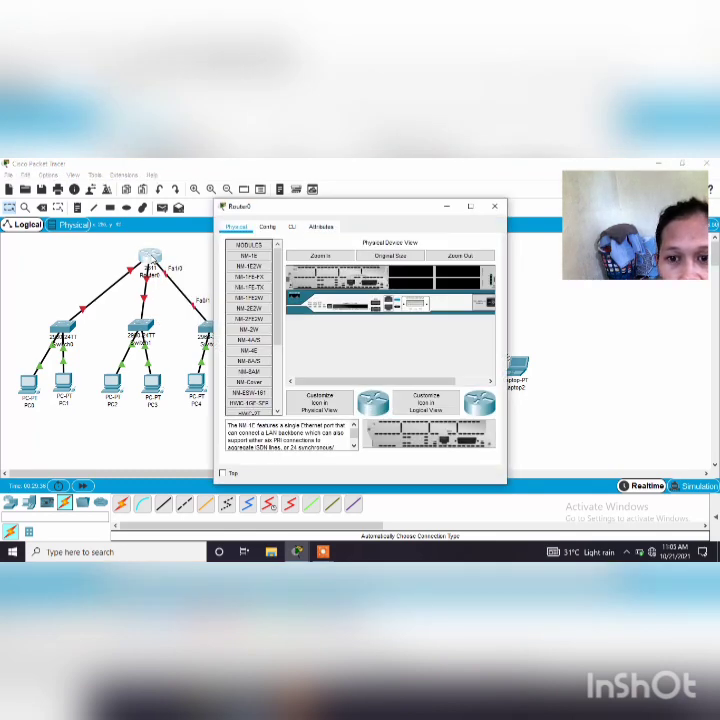
click(292, 228)
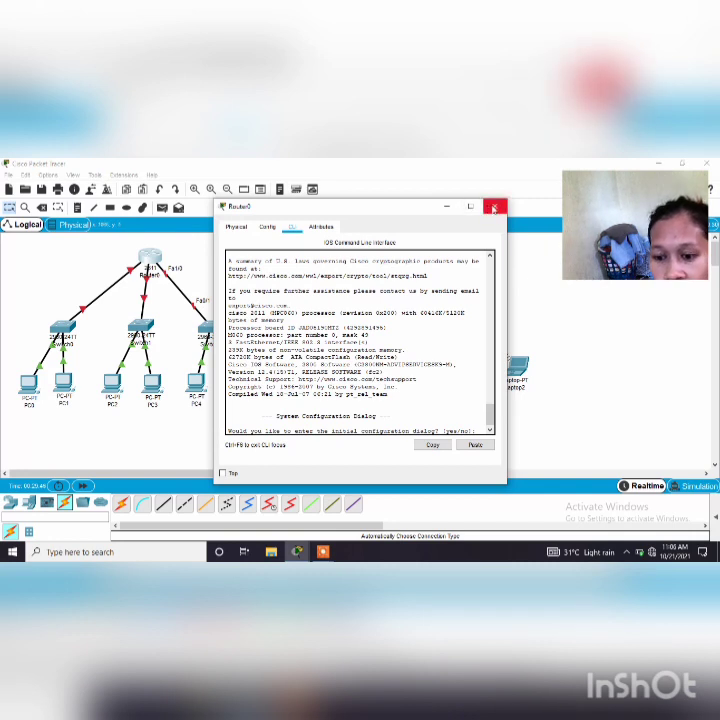
click(493, 207)
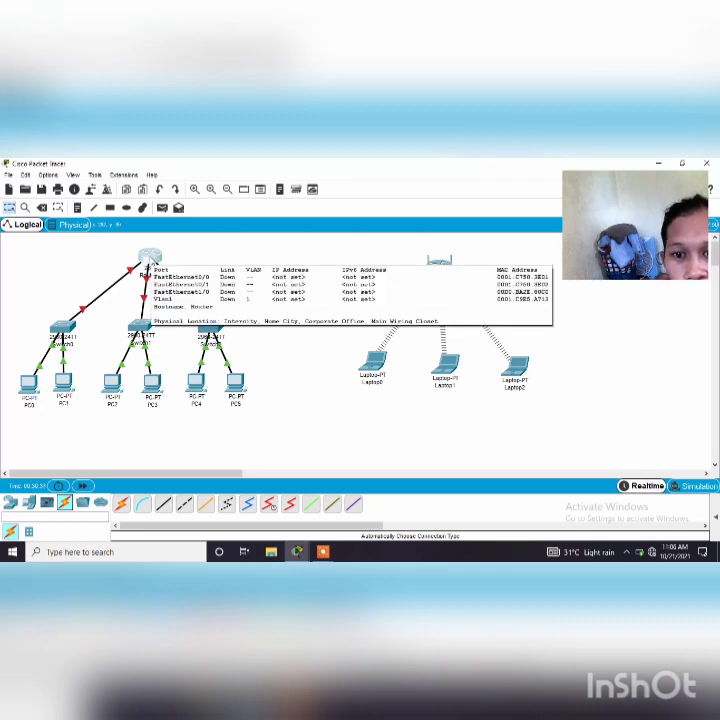
Open Router0's command line interface and decline the initial configuration dialog to reach the router prompt
click(149, 259)
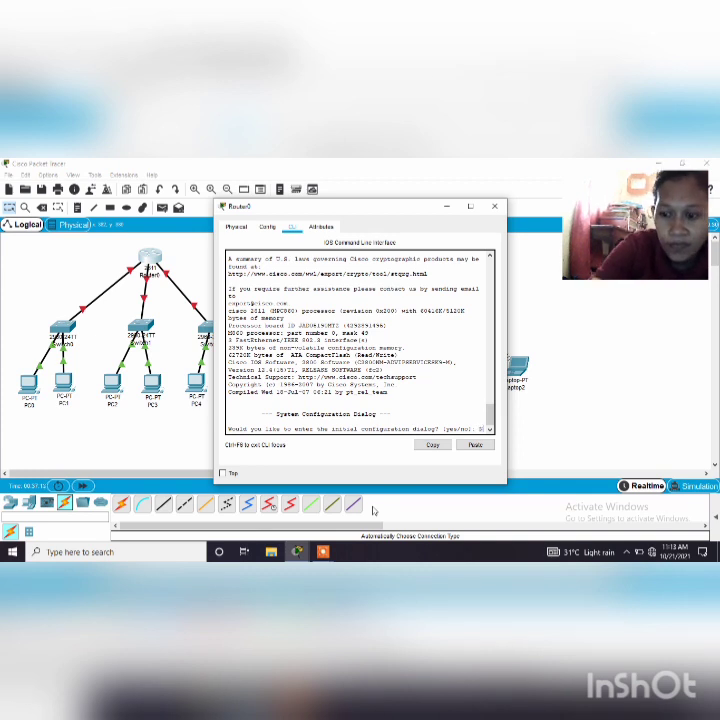
text(no)
key(Return)
key(Return)
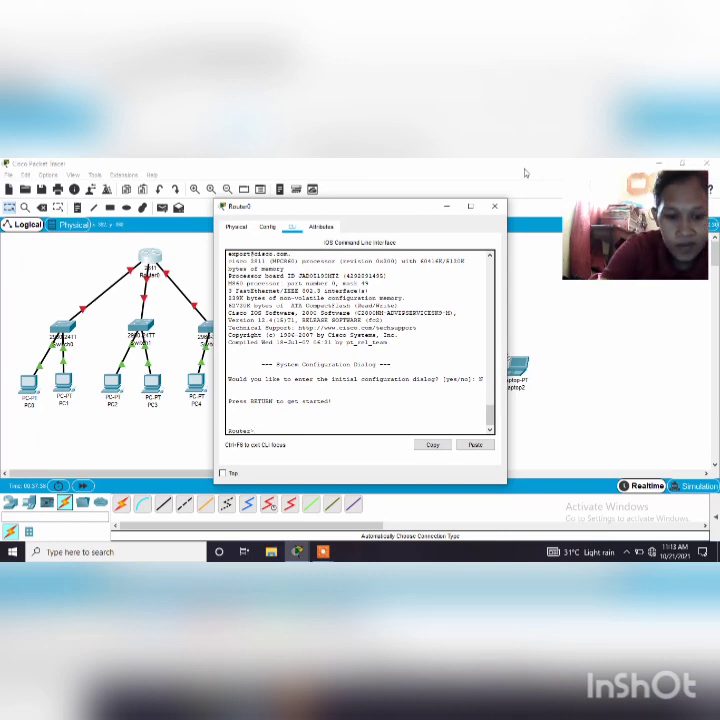
Enter privileged mode with en and global configuration mode with conf t on Router0
text(en)
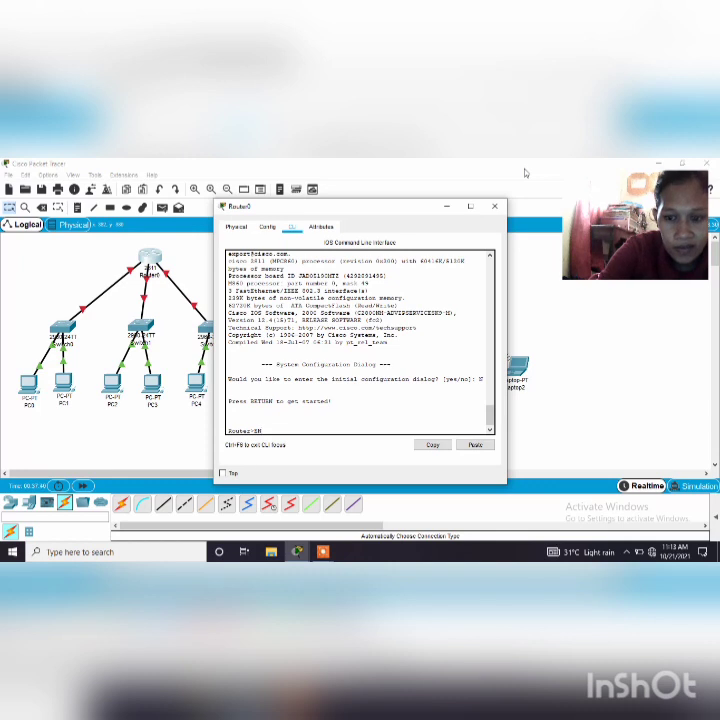
text(en)
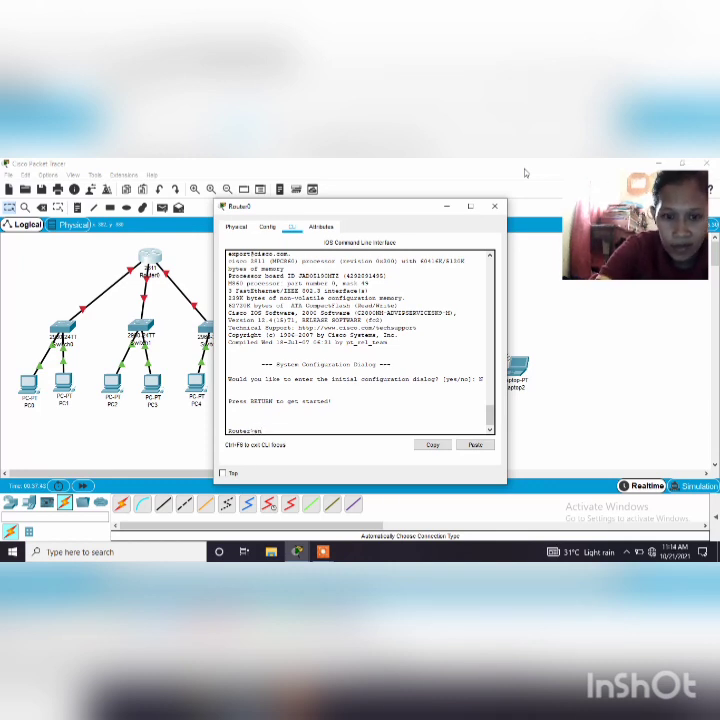
key(Return)
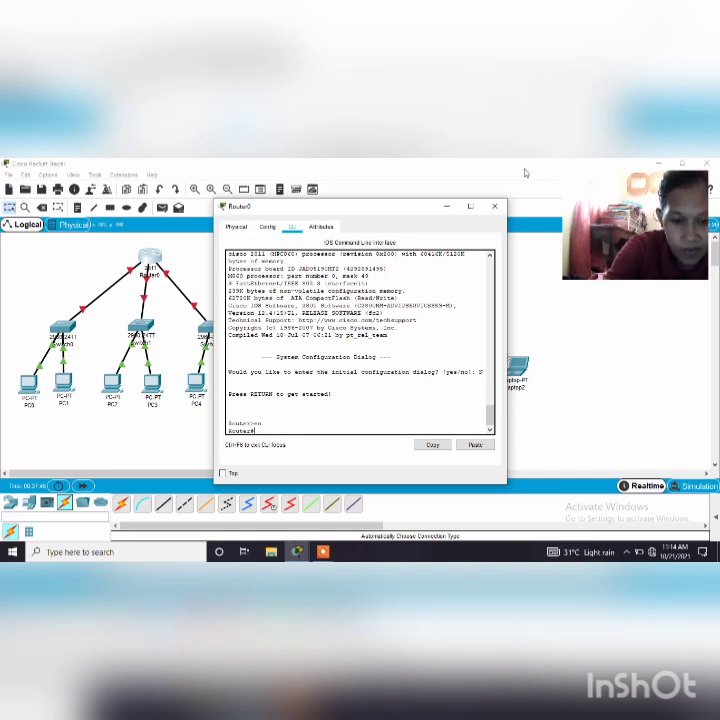
text(con)
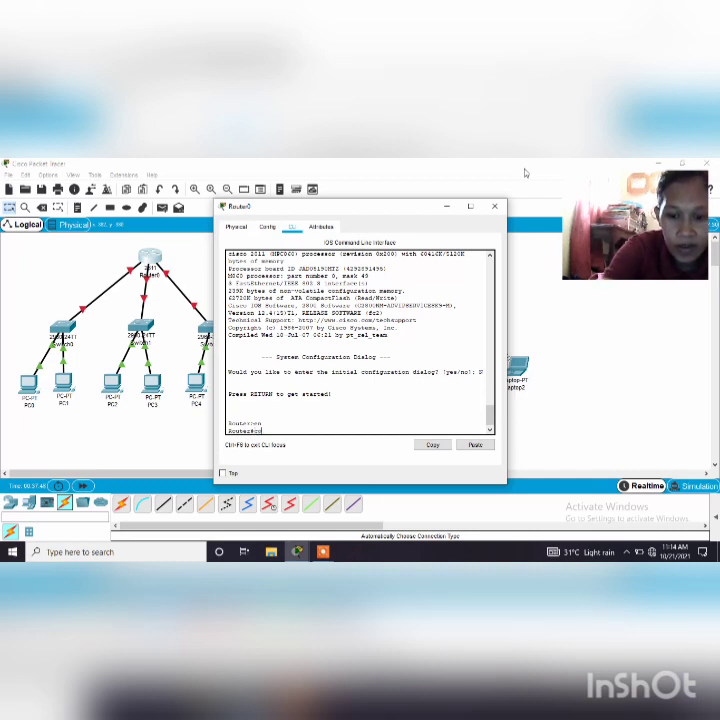
key(BackSpace)
key(BackSpace)
key(BackSpace)
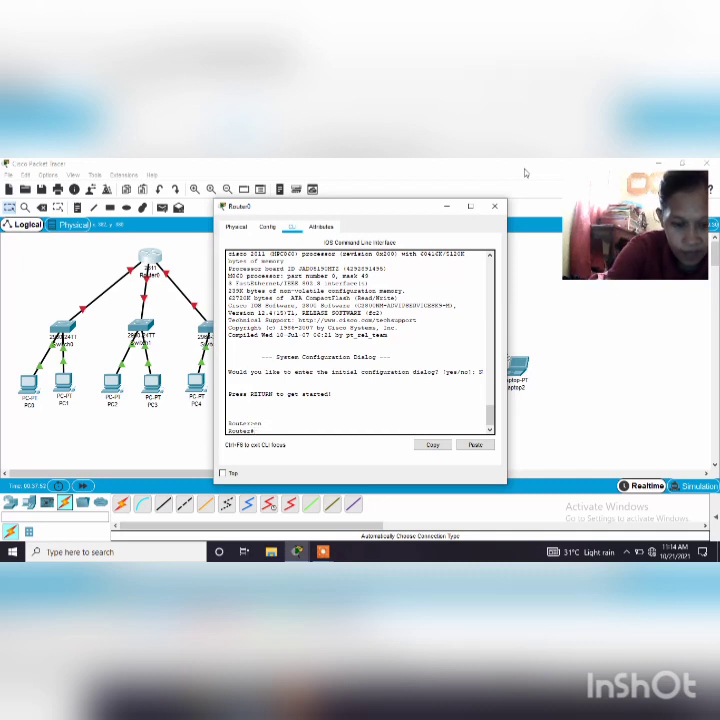
text(con)
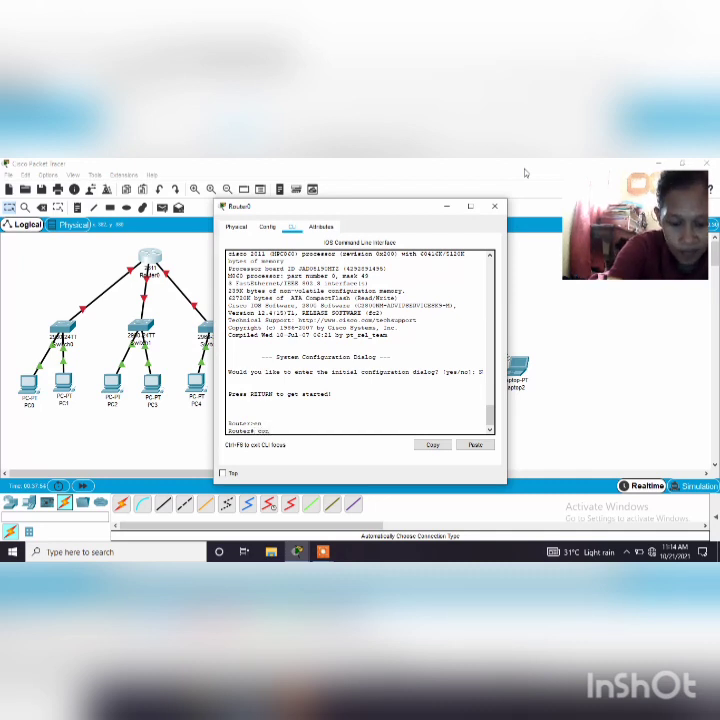
text(f t)
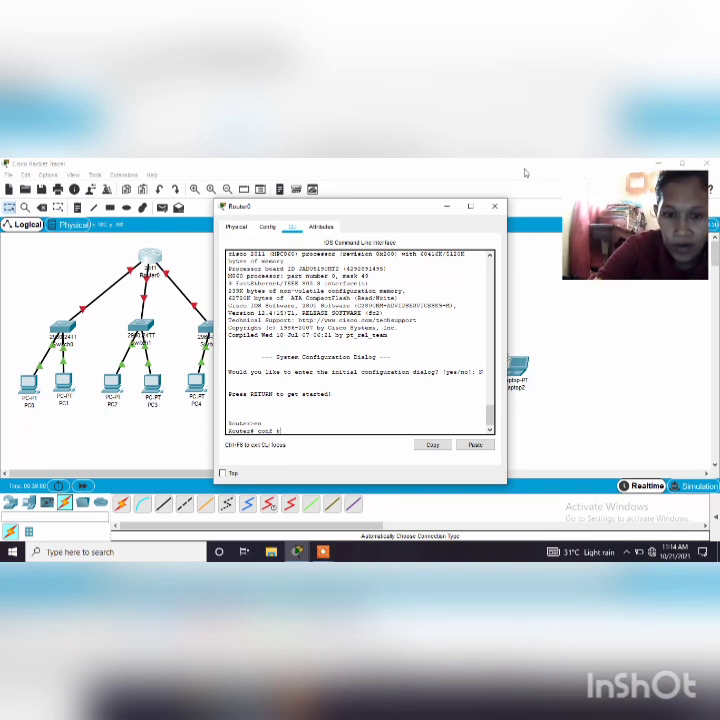
key(Return)
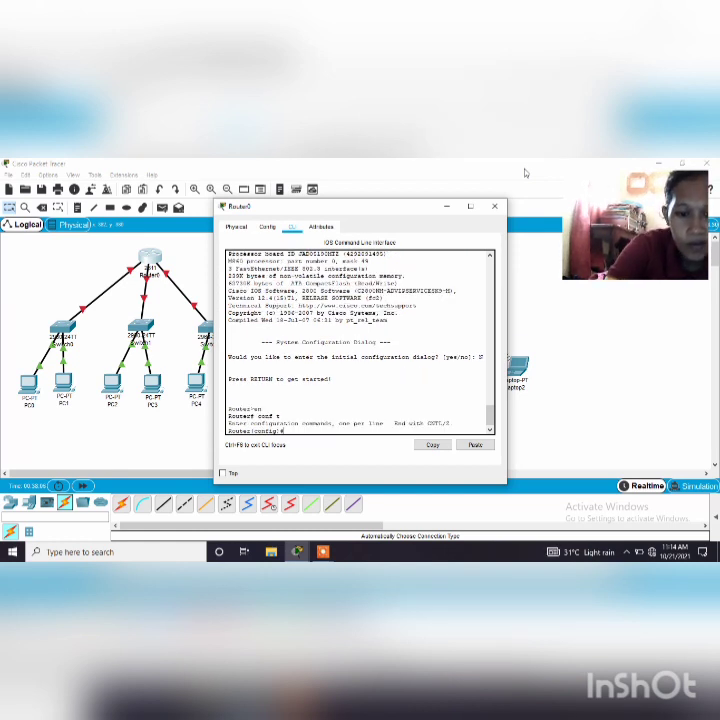
Enter interface configuration mode for FastEthernet 0/0 on the router with int fa0/0
text(int)
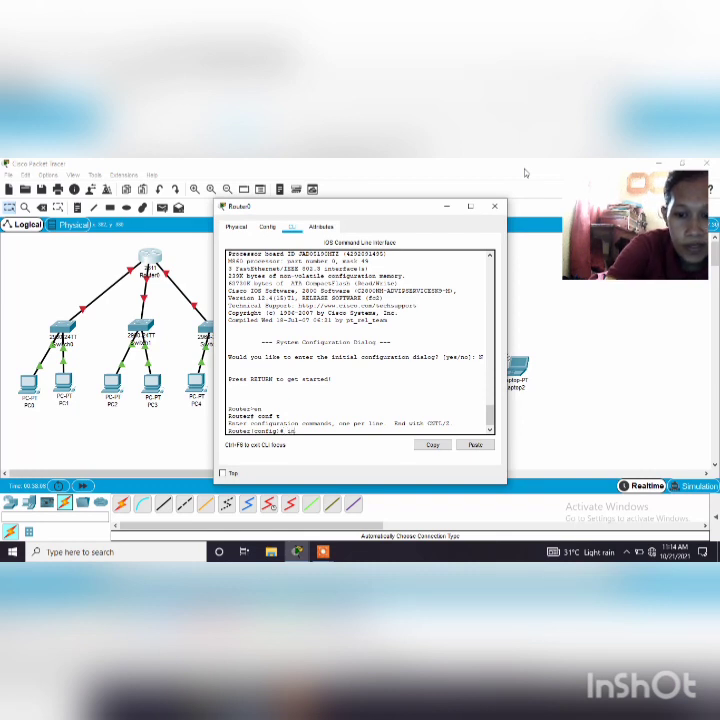
text( fa)
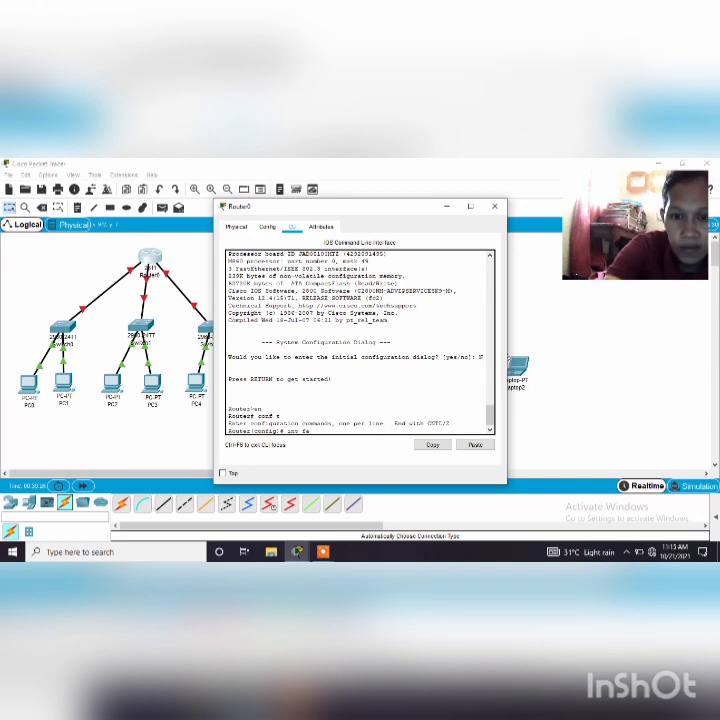
text(0)
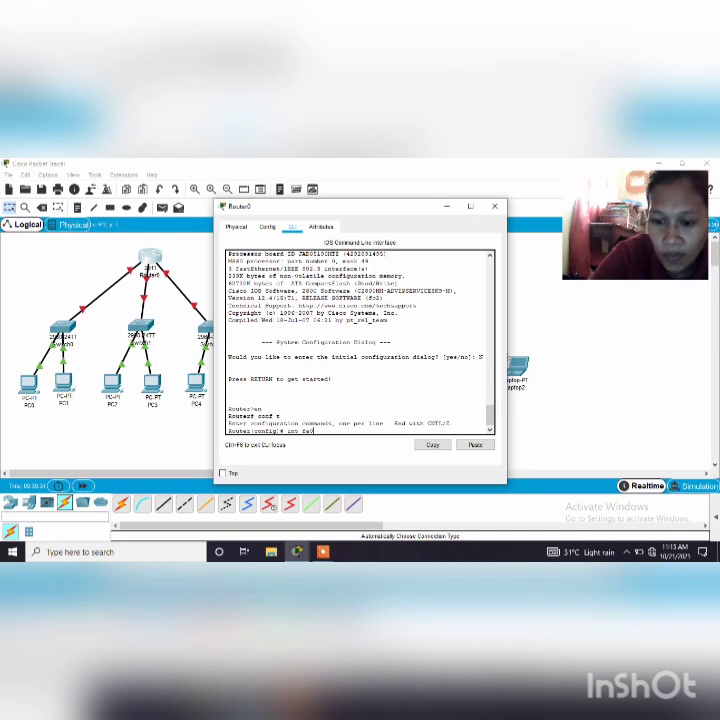
text(/0)
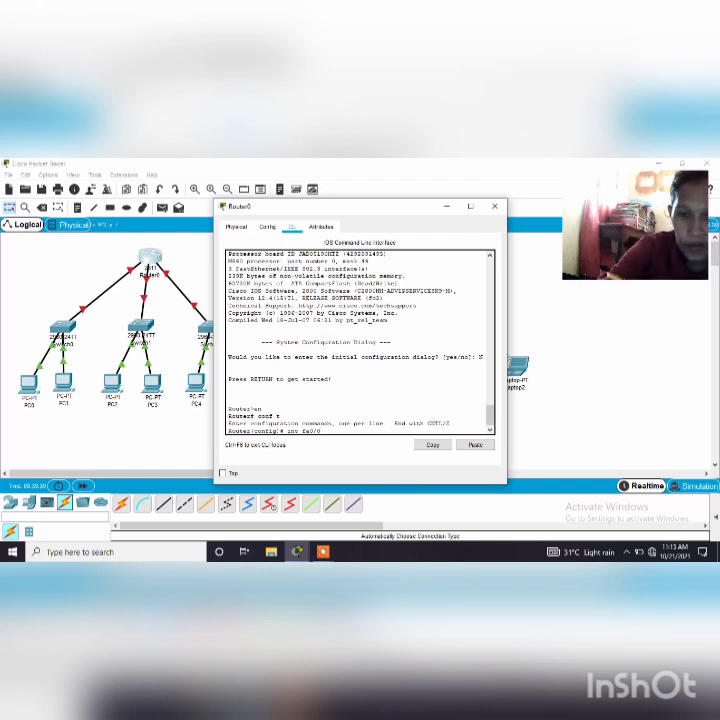
key(Return)
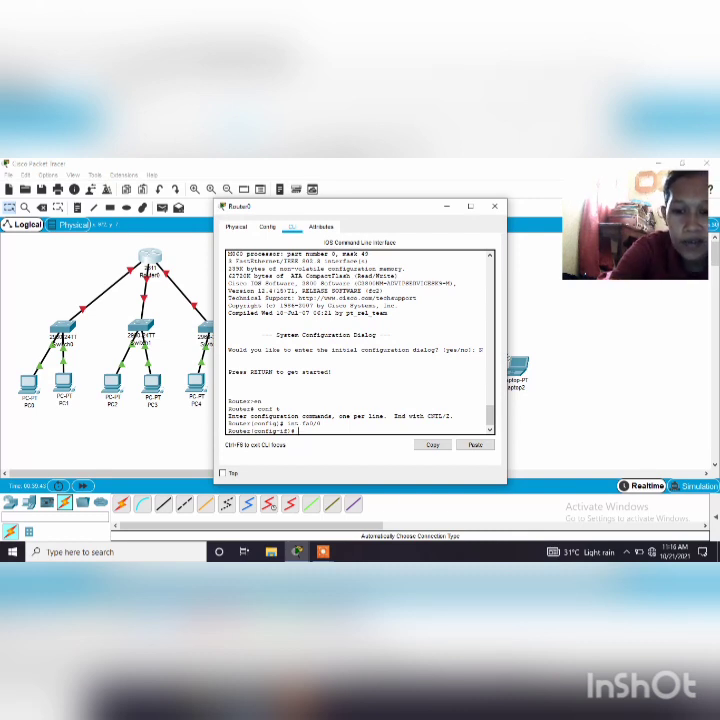
Assign IP address 10.0.0.1 with subnet mask 255.0.0.0 to the router's fa0/0 interface
text(ip address)
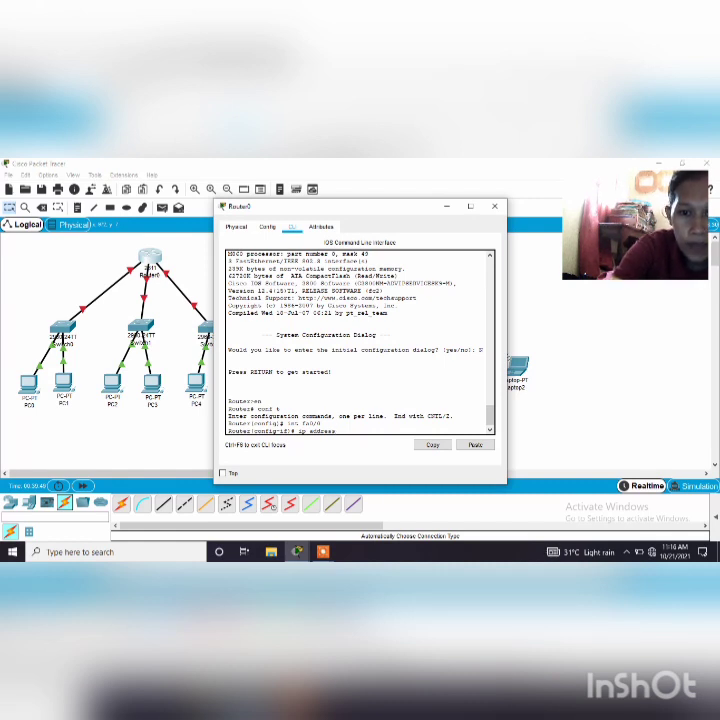
text(1)
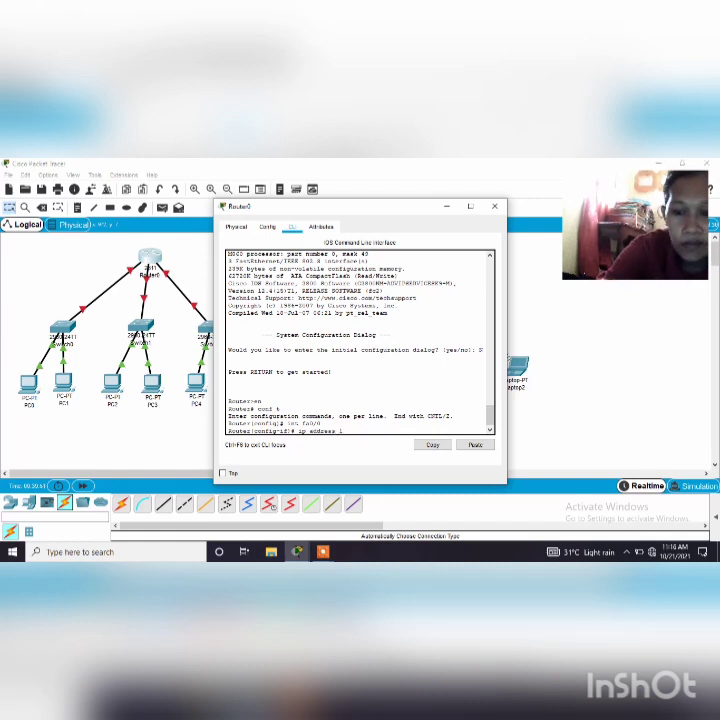
text(0.0.0)
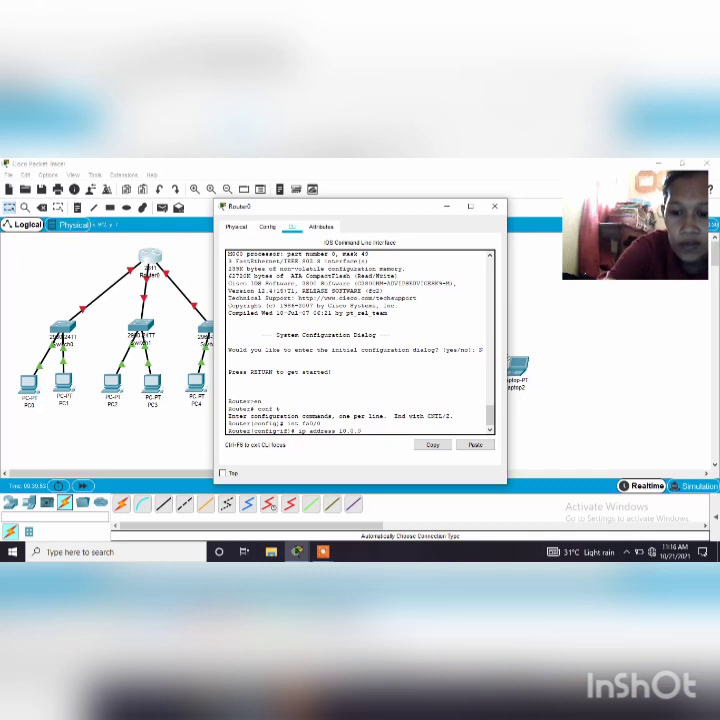
text(.1)
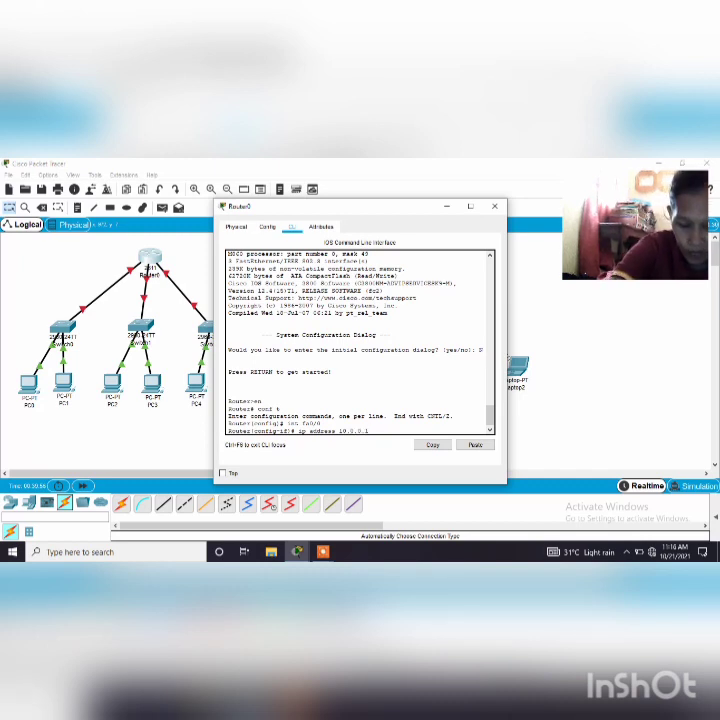
text( 25)
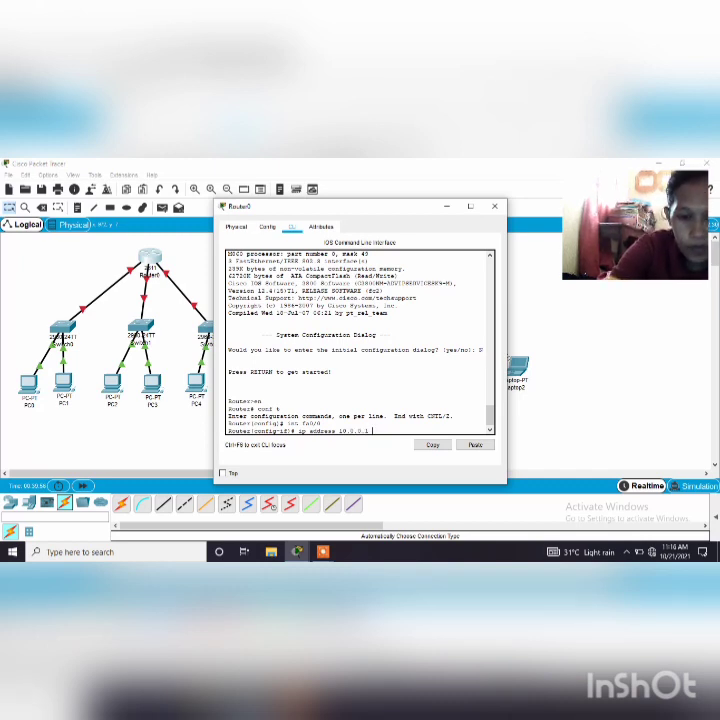
text(5.)
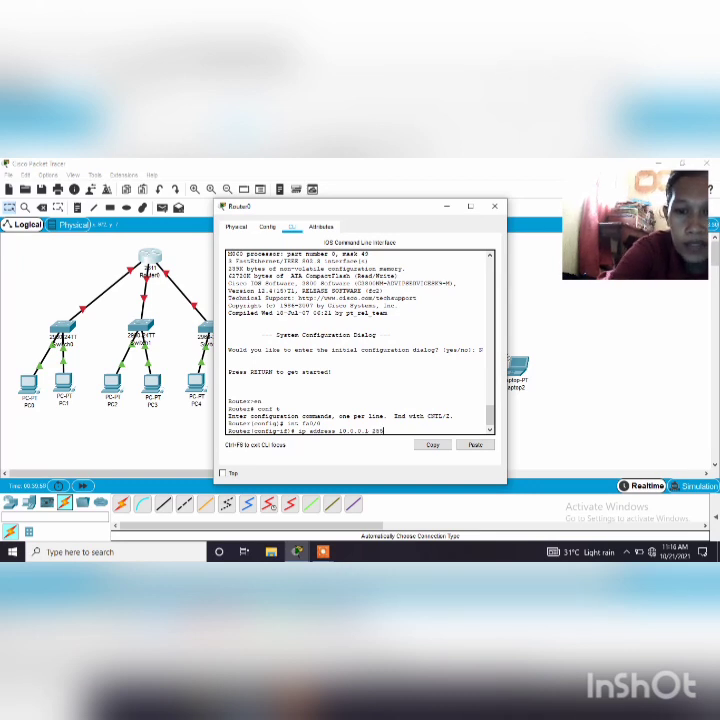
text(0.0.0)
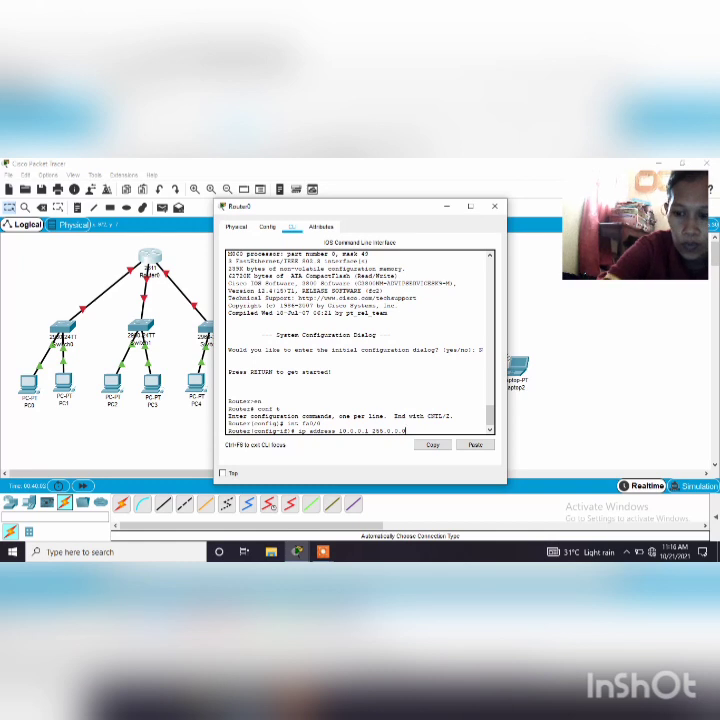
key(Return)
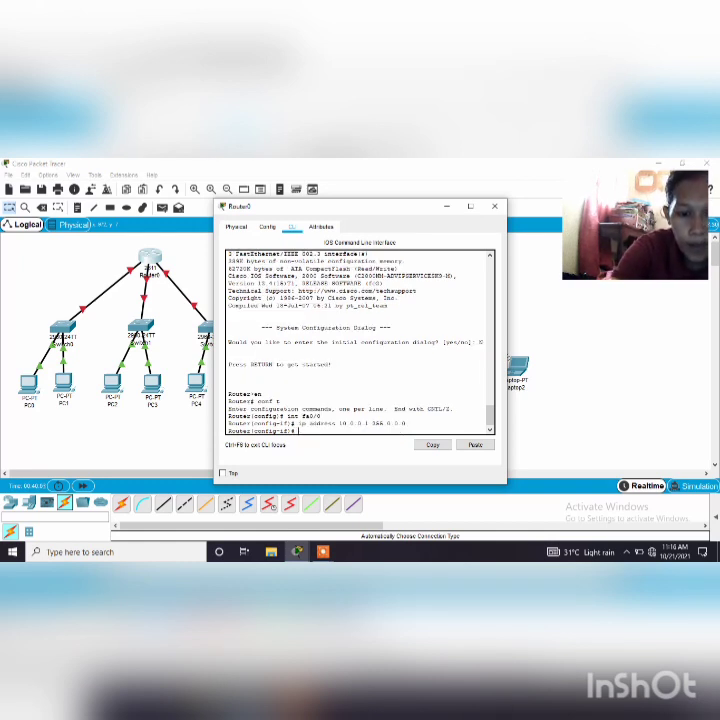
Enable the fa0/0 interface with the no shutdown command
text(no)
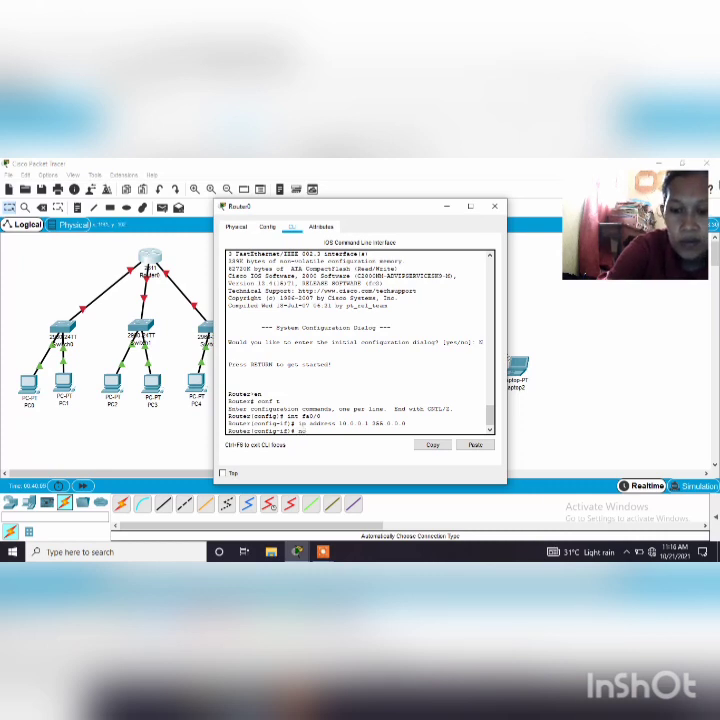
text( shut)
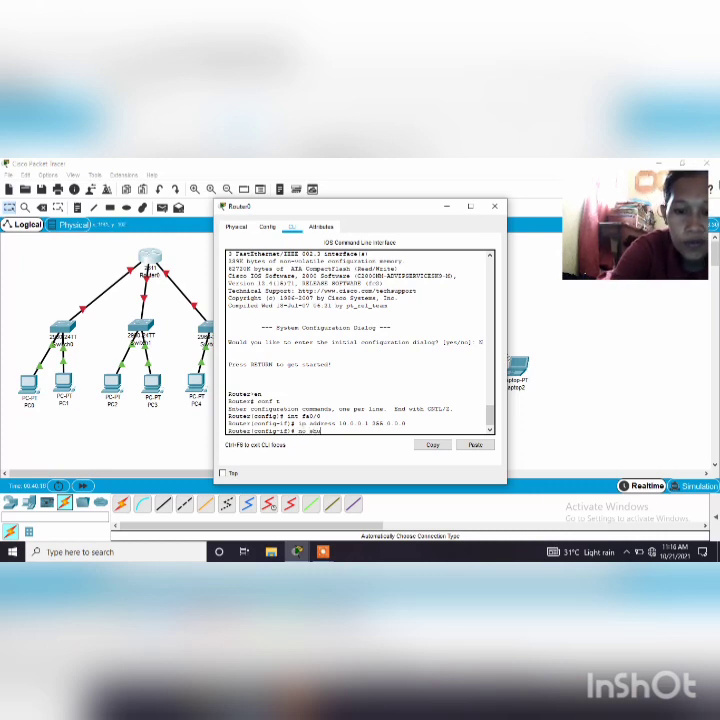
text(down)
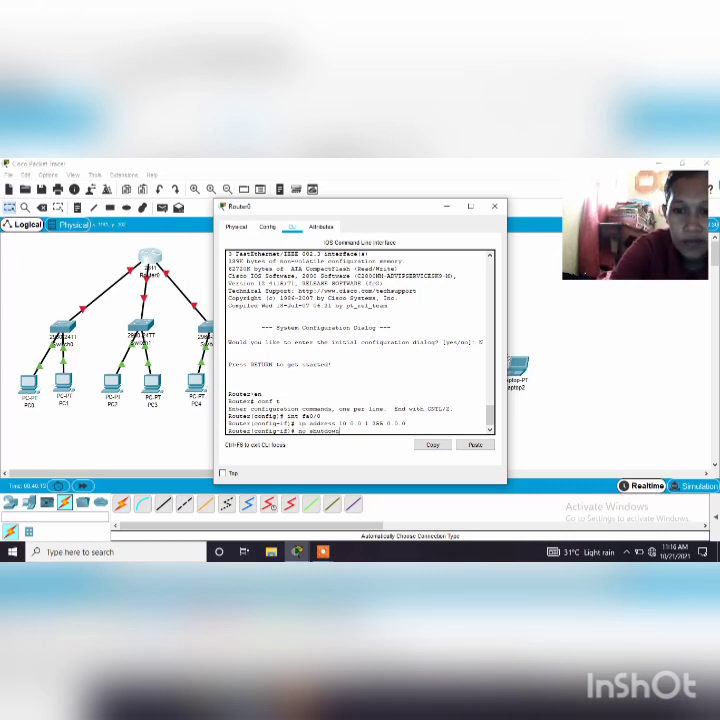
key(Return)
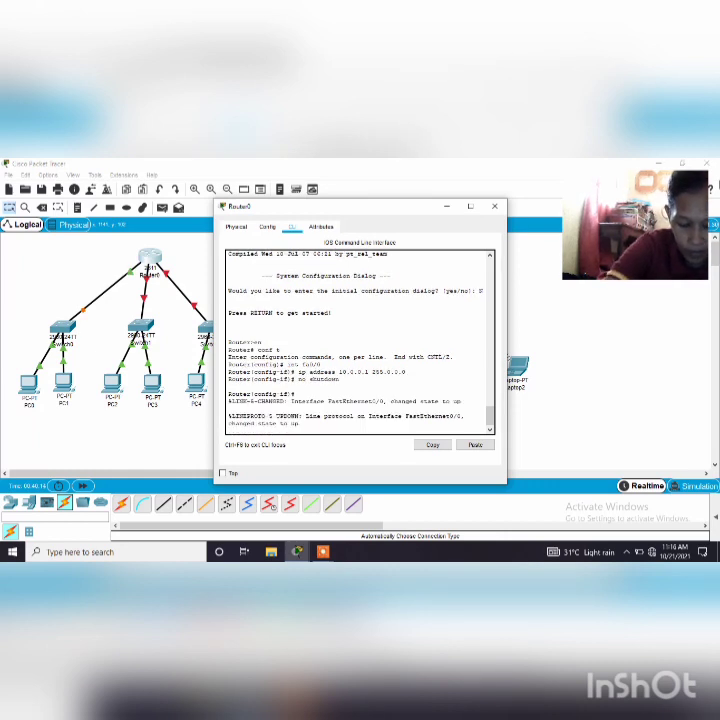
Save the router's running configuration with do write memory
text(do)
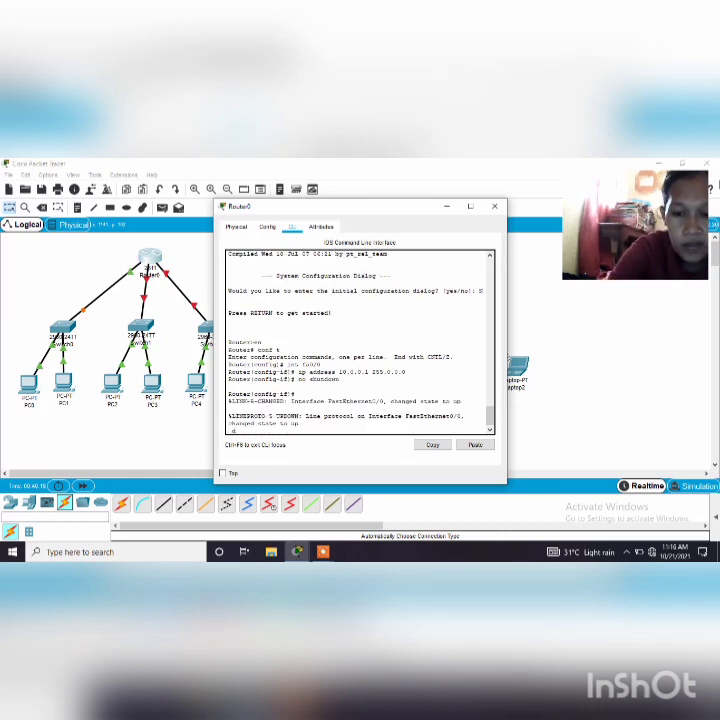
text( write)
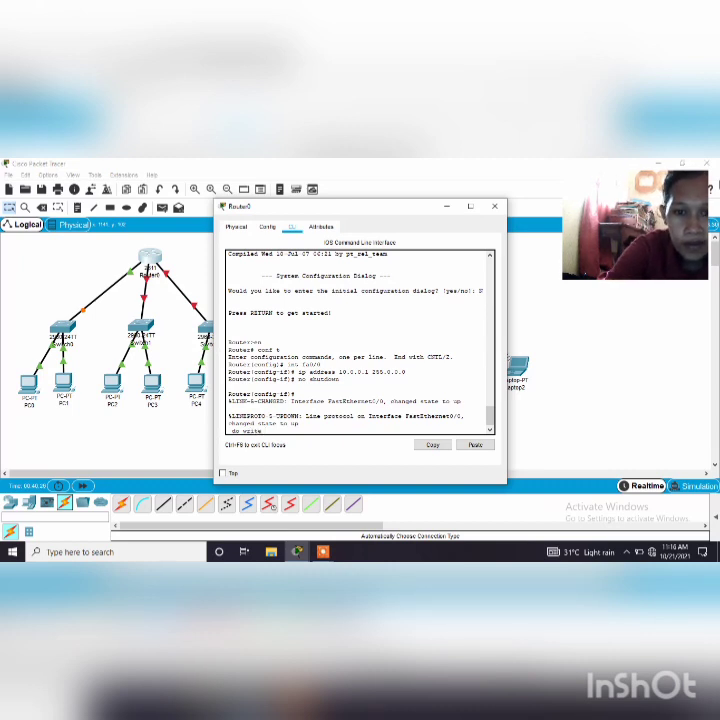
text( memory)
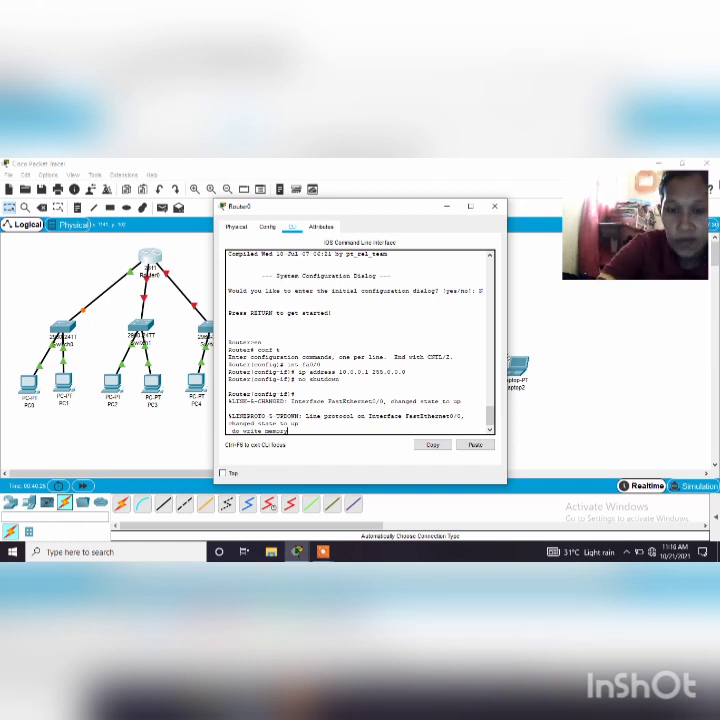
key(Return)
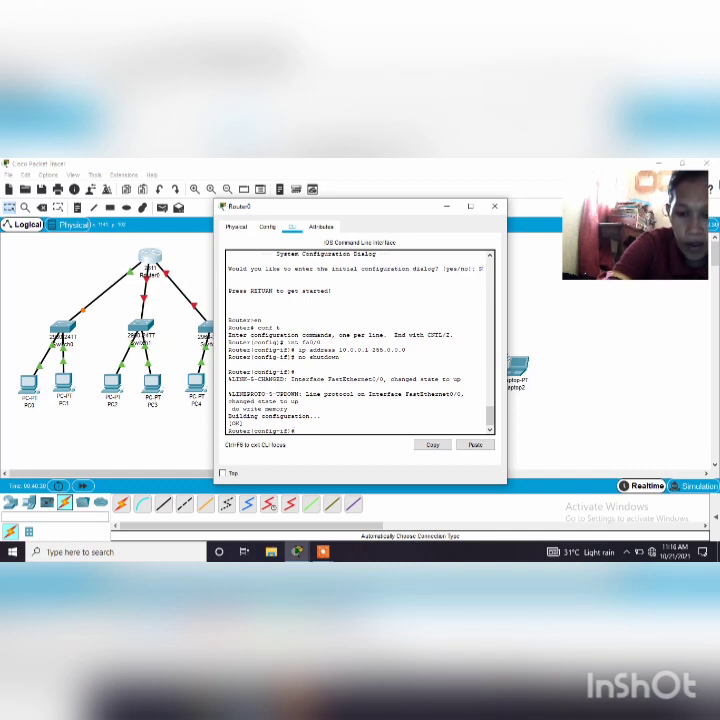
Create a DHCP pool named LAN1 on the router with ip dhcp pool LAN1
text(ip)
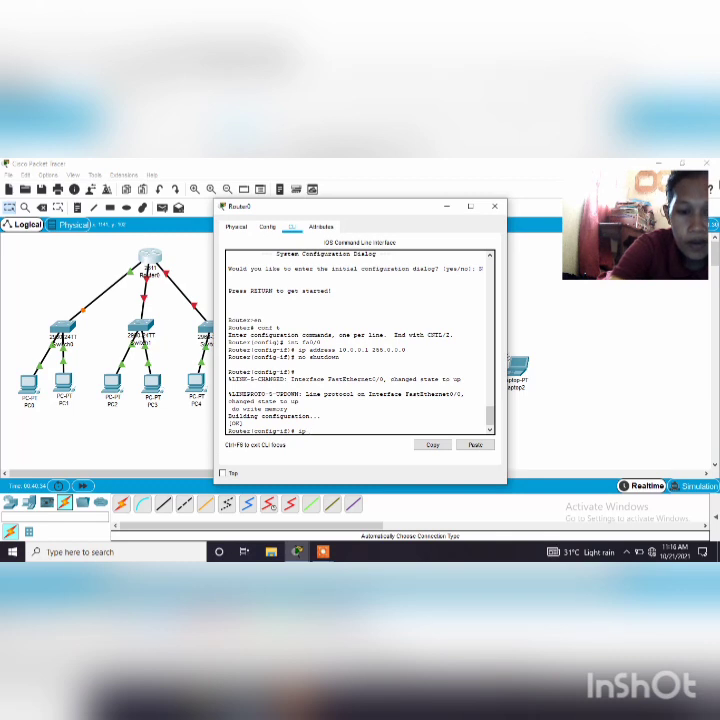
text( dhcp)
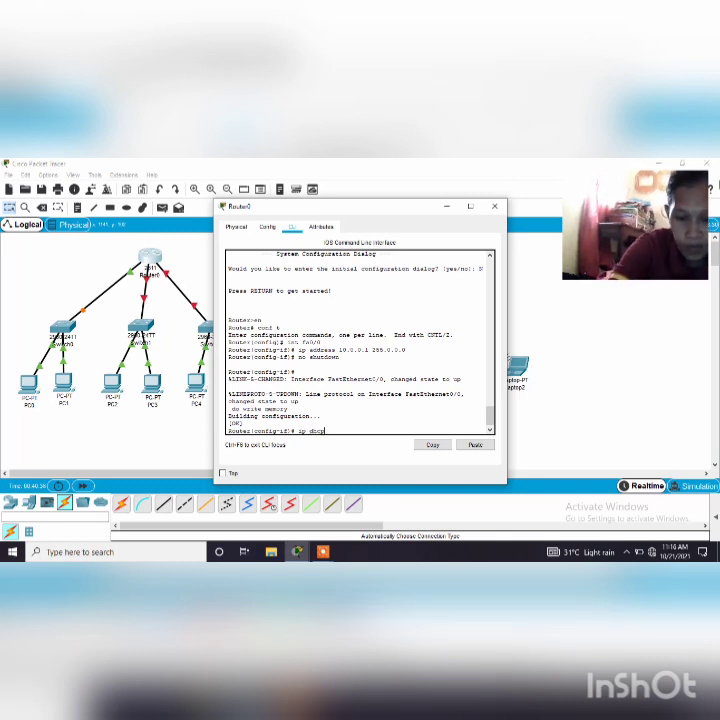
text( pool)
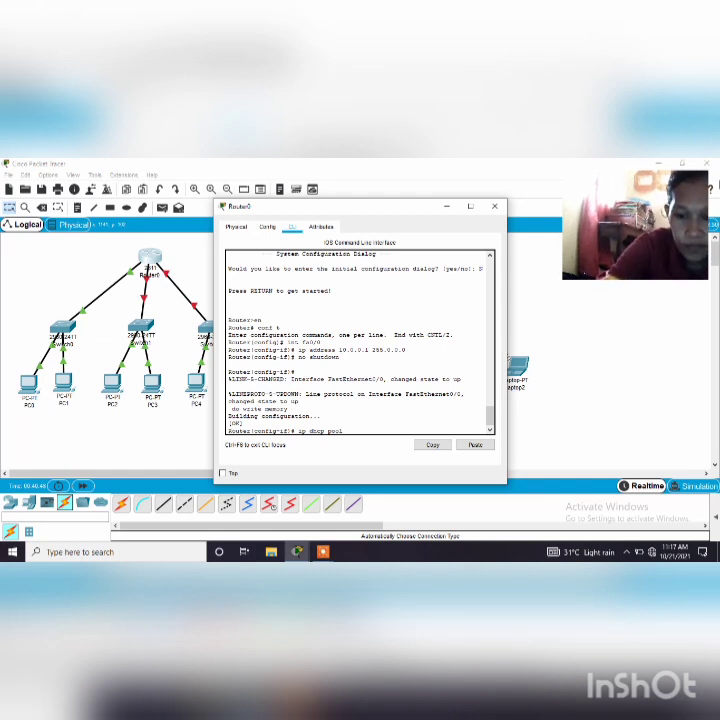
text( LAN1)
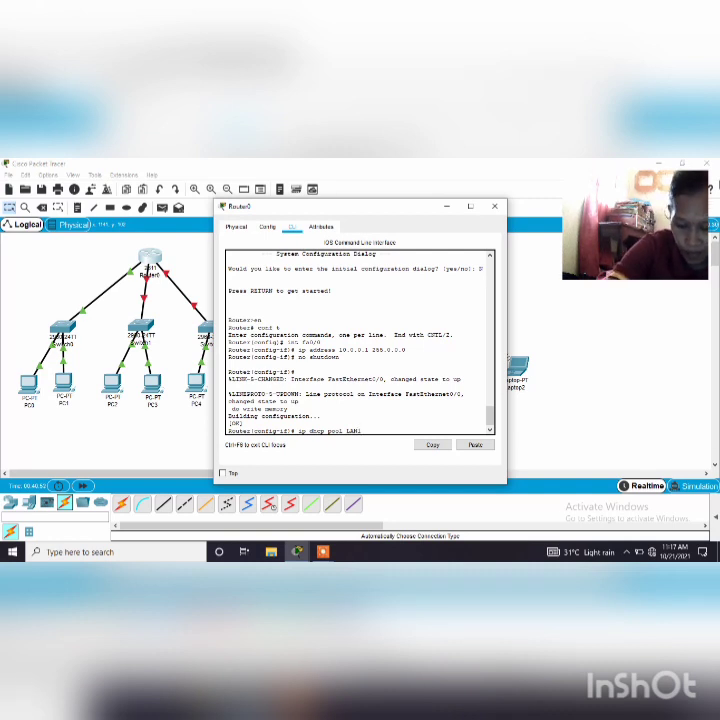
key(Return)
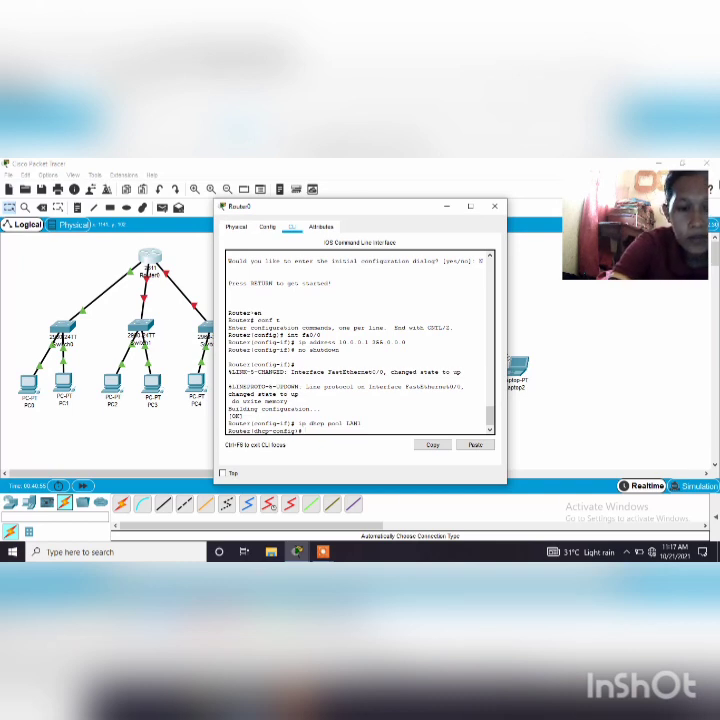
Define the LAN1 pool's network as 10.0.0.1 with subnet mask 255.0.0.0
text(net)
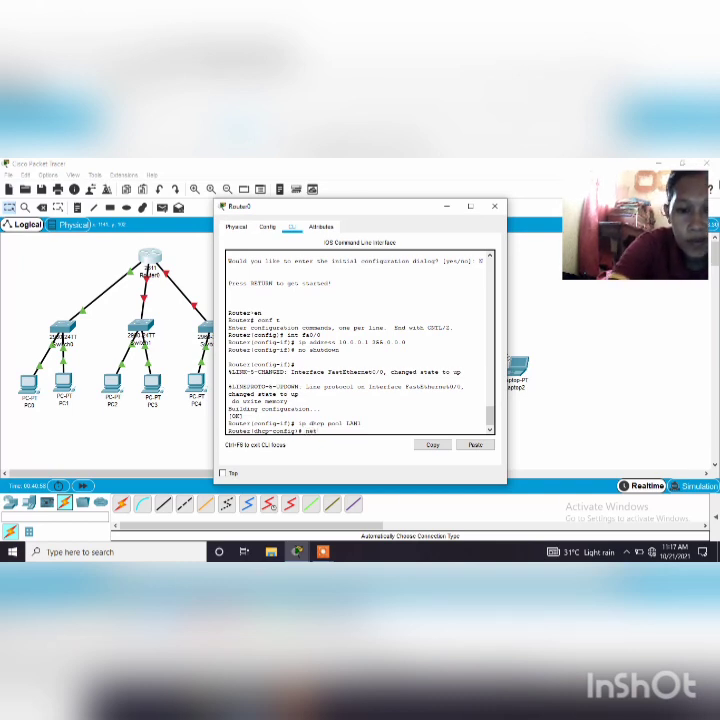
text(work)
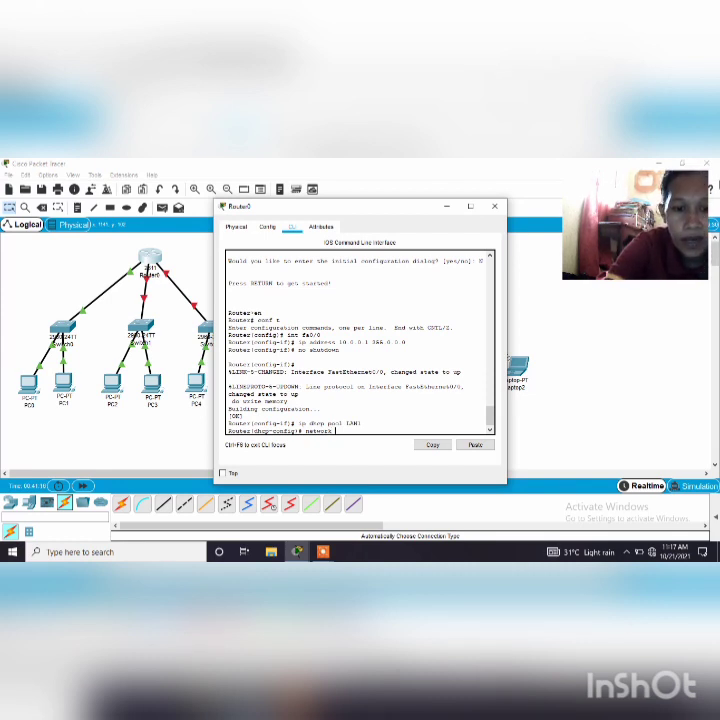
text(1)
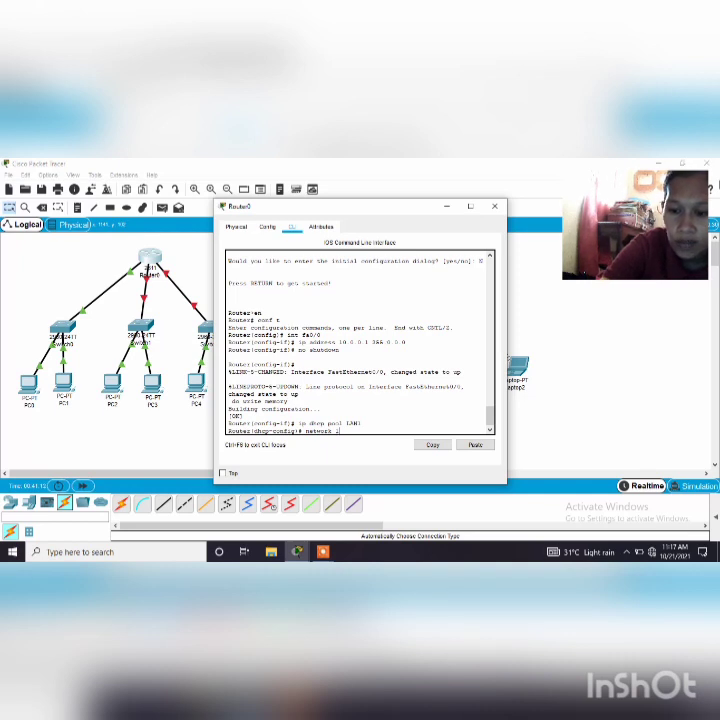
text(0.)
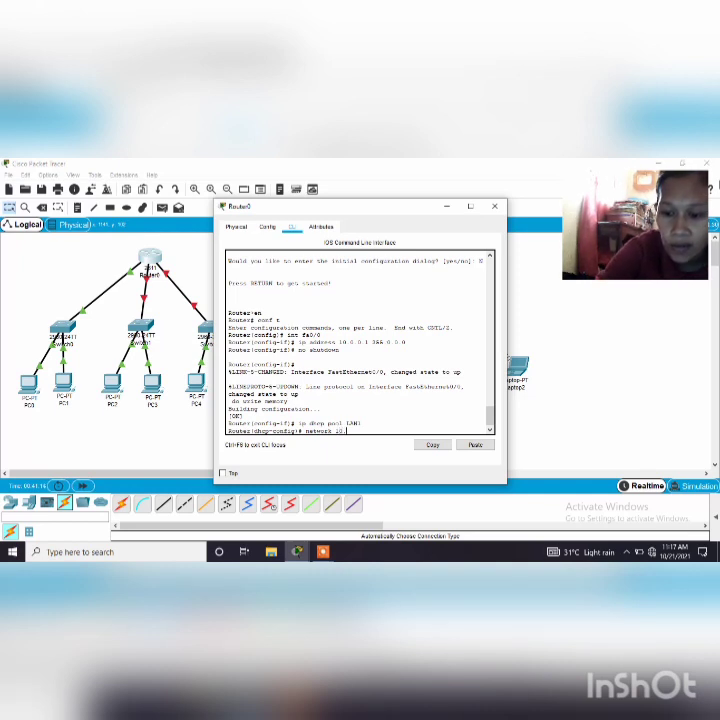
text(0.0.1)
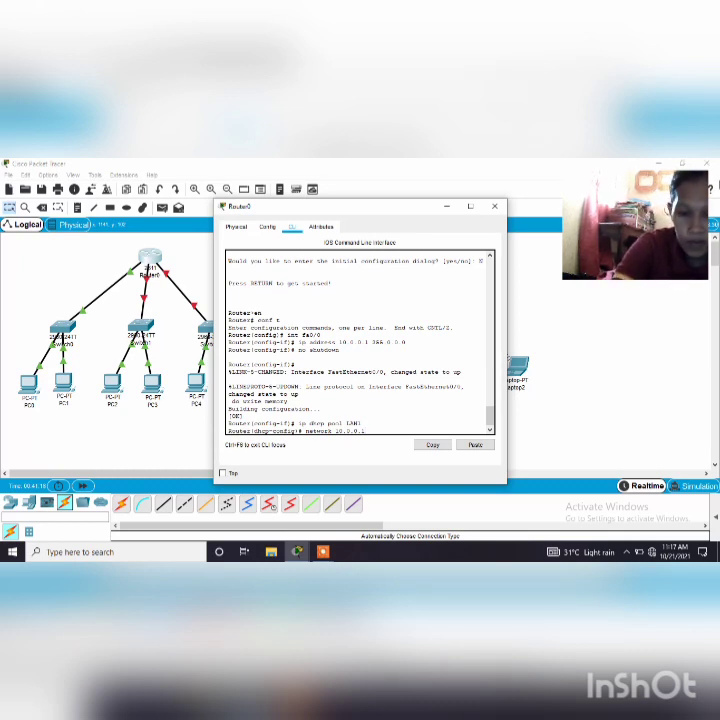
text( 255)
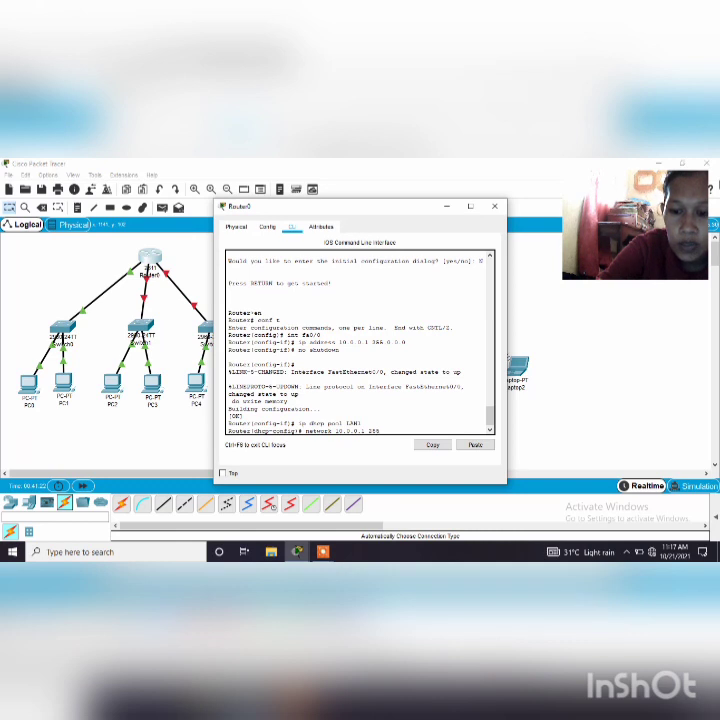
text(.0.0.)
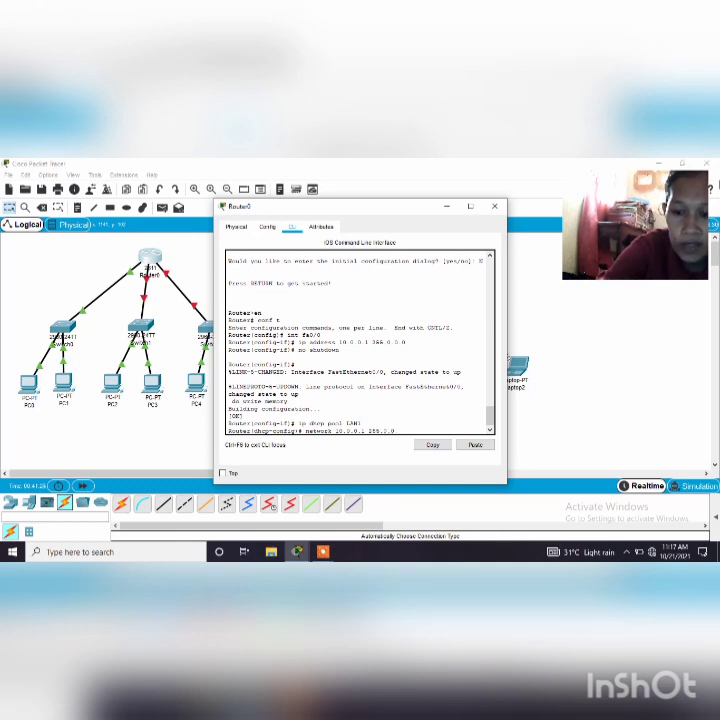
text(0)
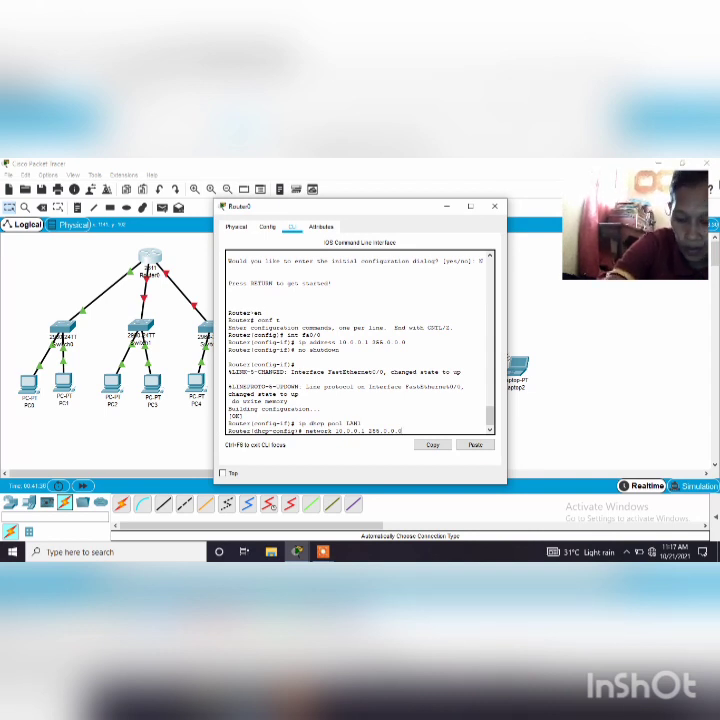
key(Return)
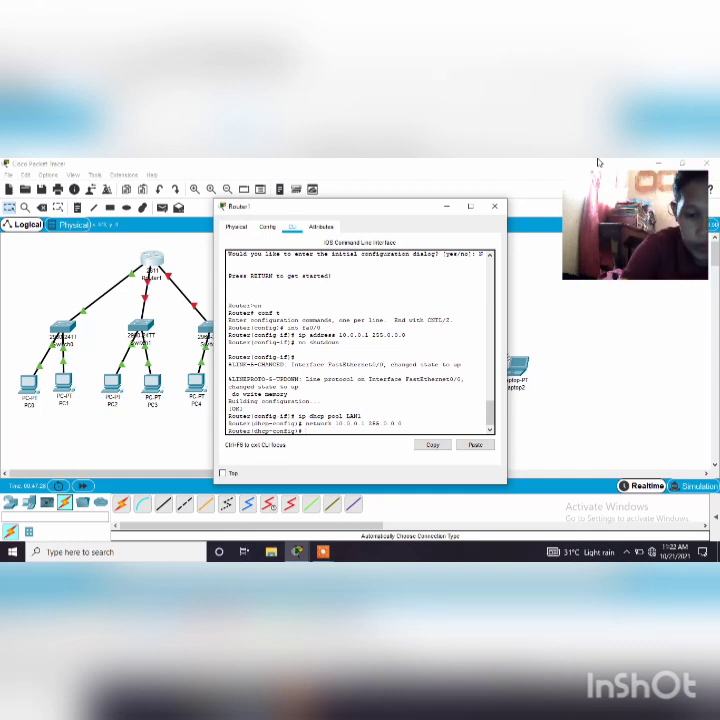
Set the LAN1 pool's default router to 10.0.0.1 and exit DHCP pool configuration mode
text(def)
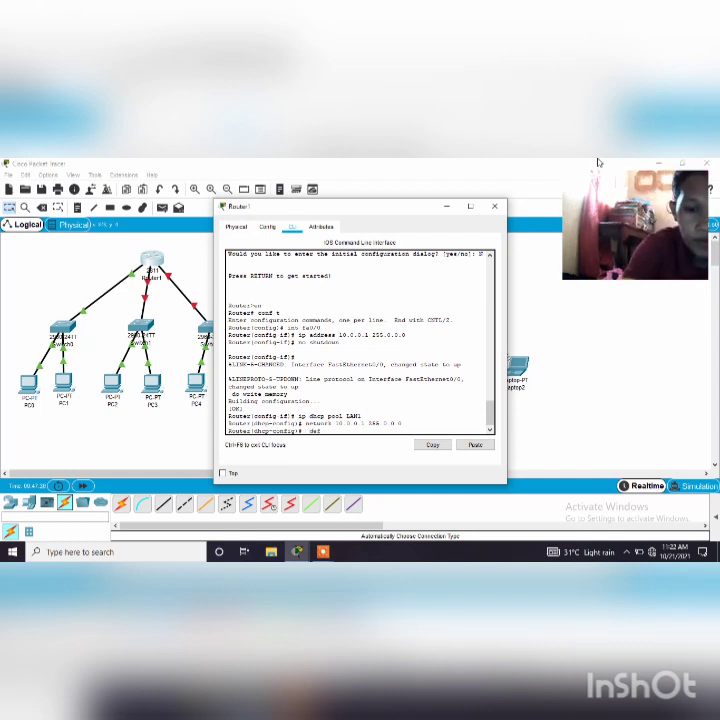
text(aul)
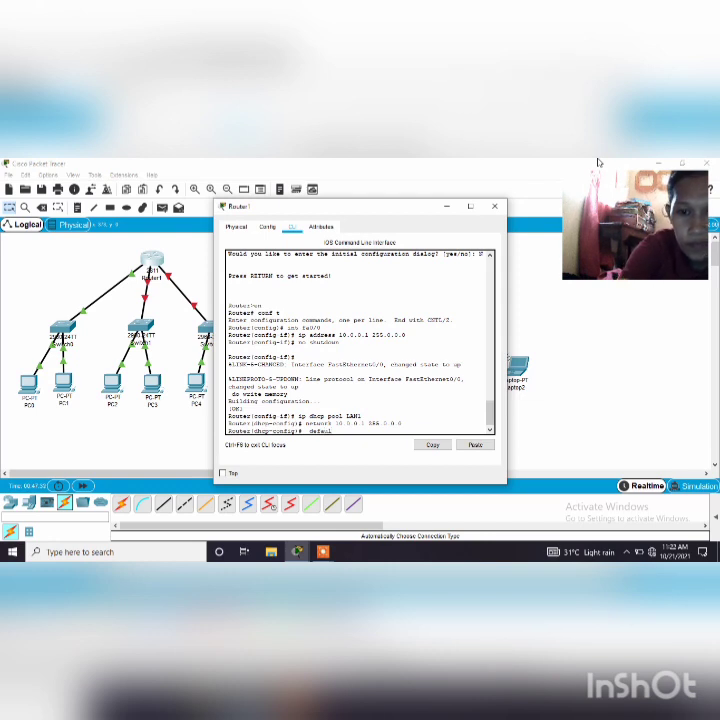
text(t)
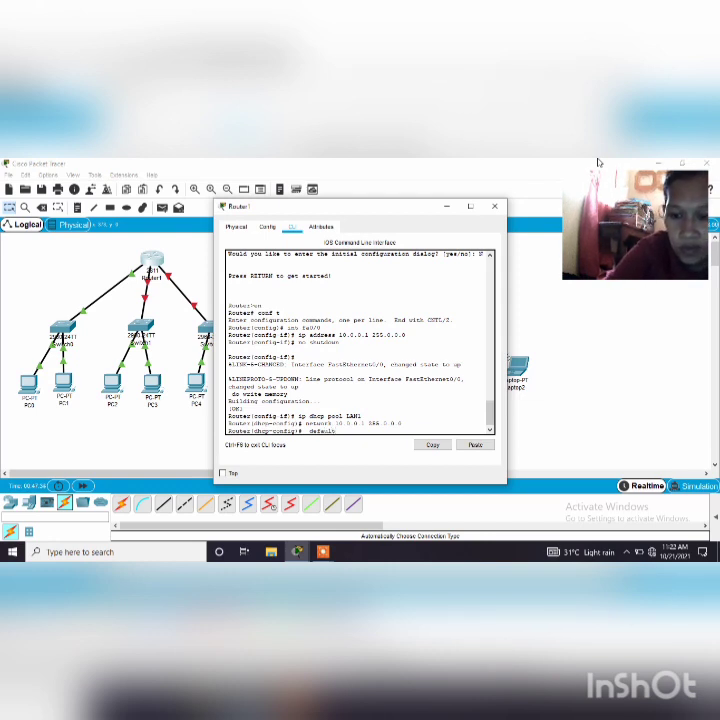
text(-router)
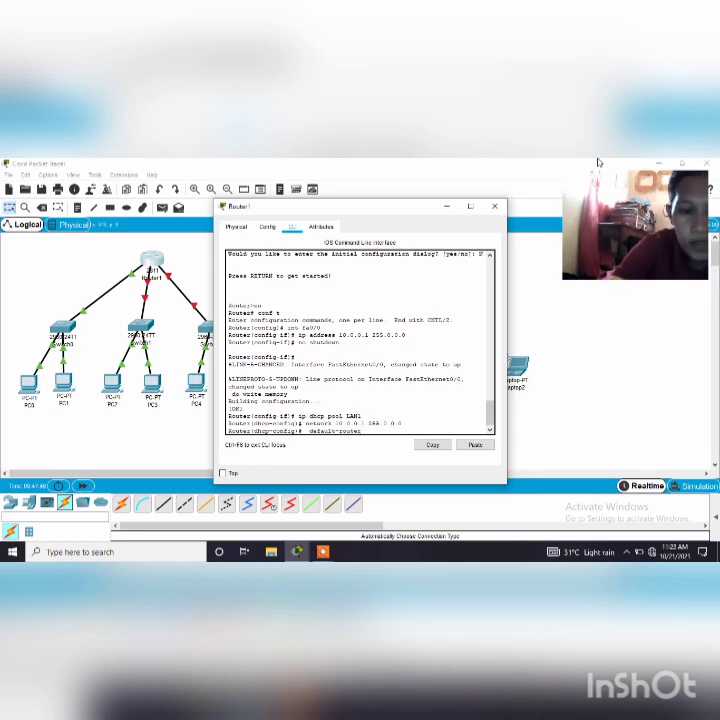
text( 10.)
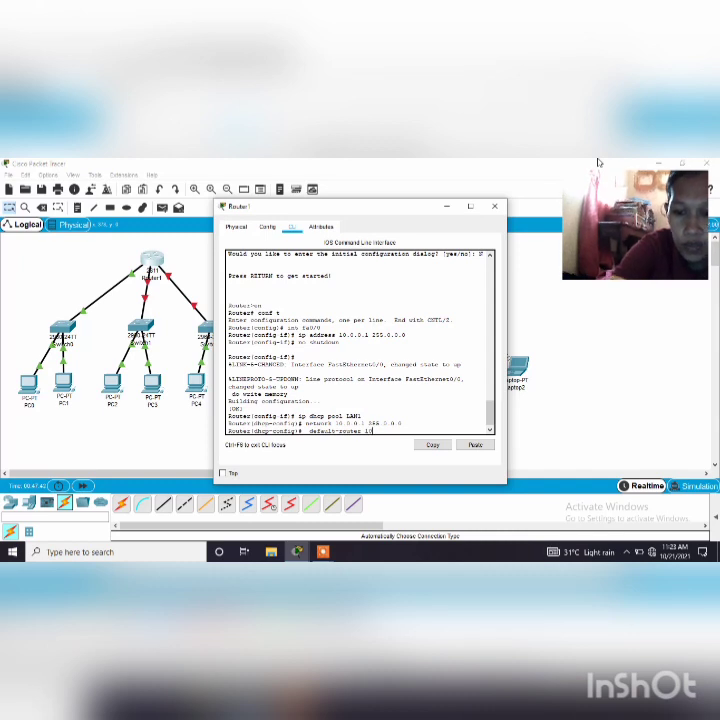
text(0.0.1)
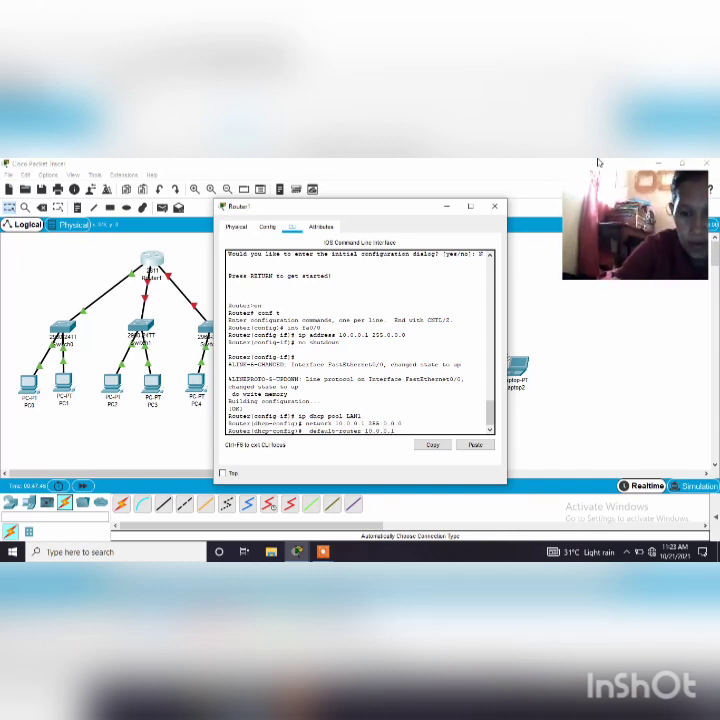
key(Return)
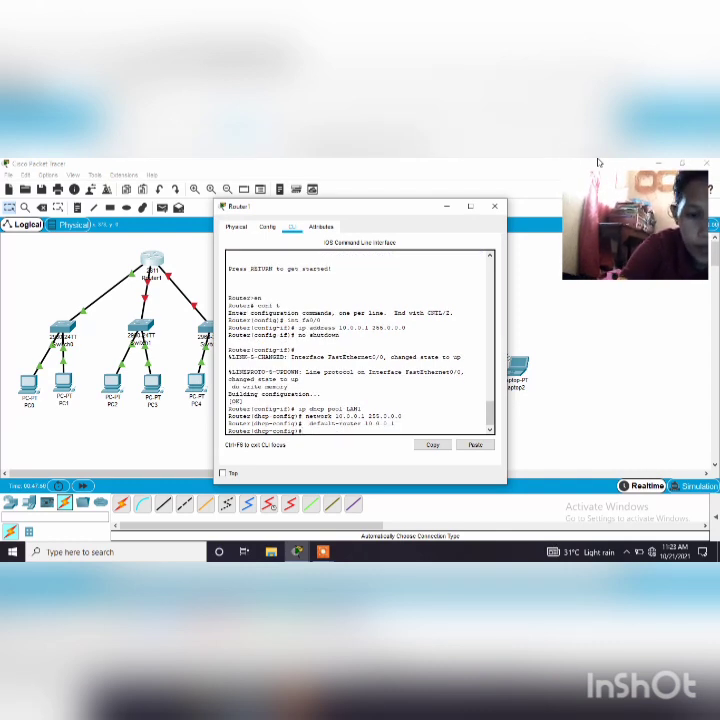
text(exit)
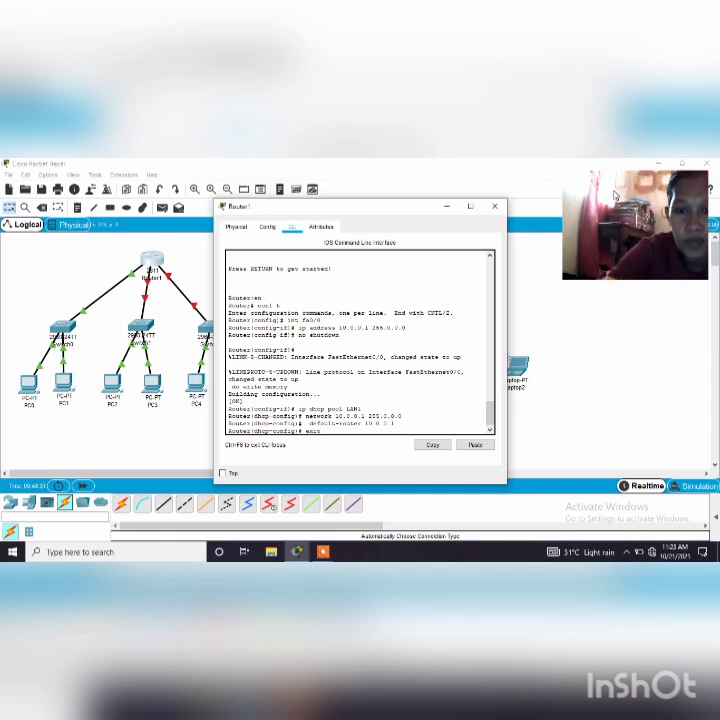
key(Return)
key(Return)
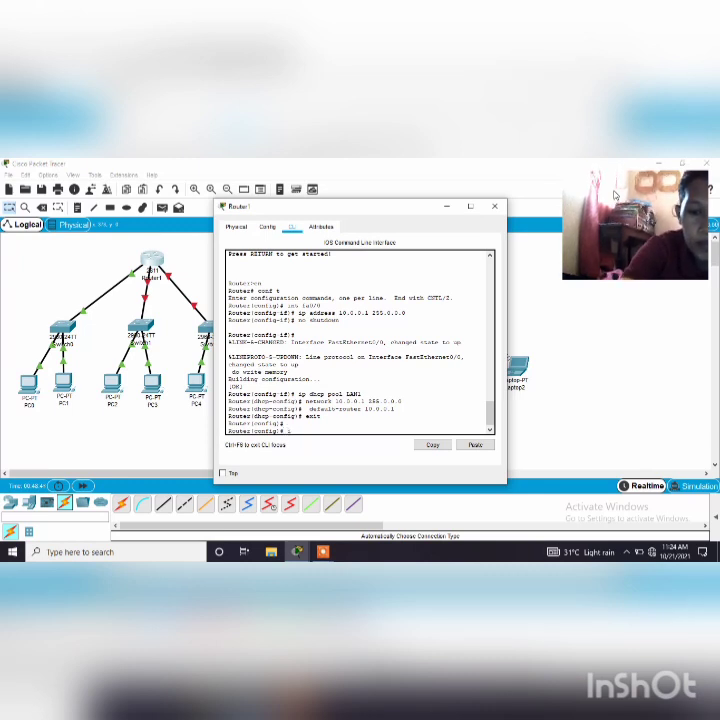
Try to select interface fa0/1 and give it address 11.0.0.1 in a single int command
text(nt)
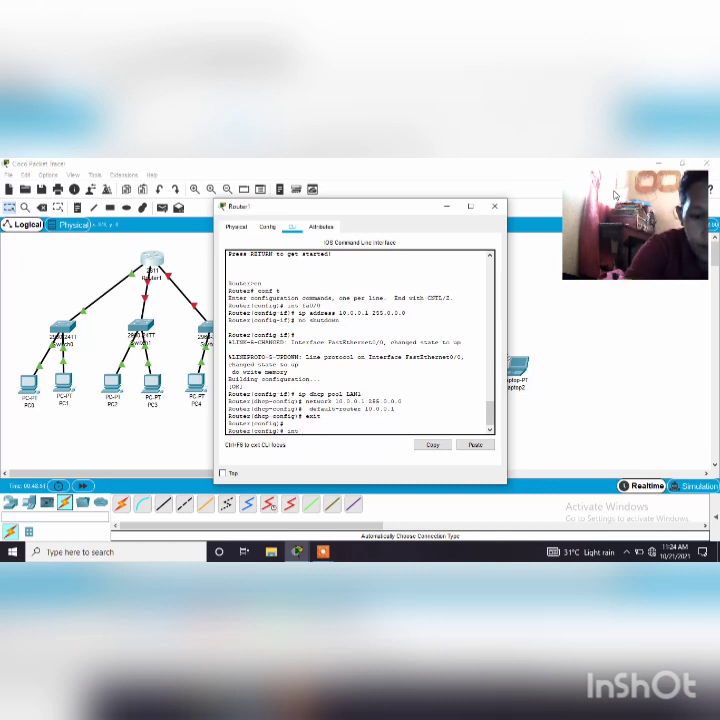
text( fa)
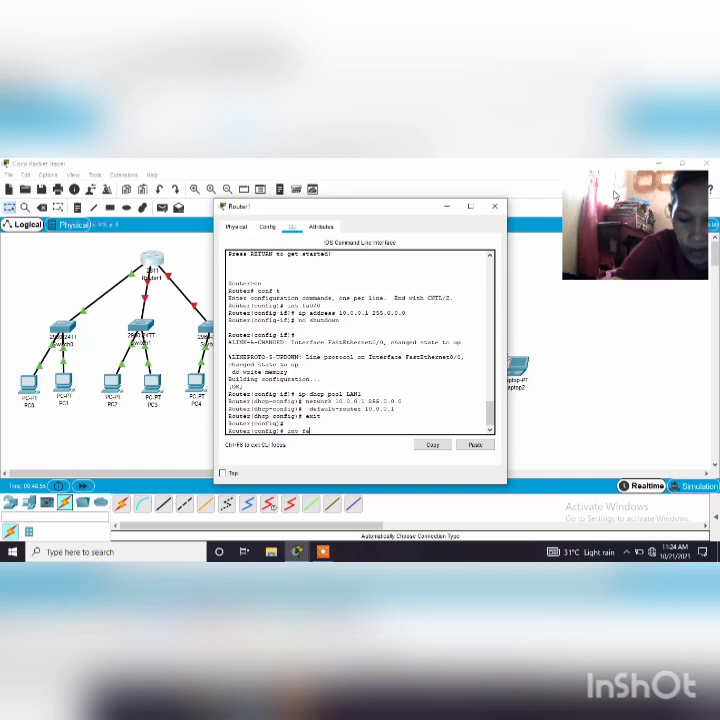
text(0)
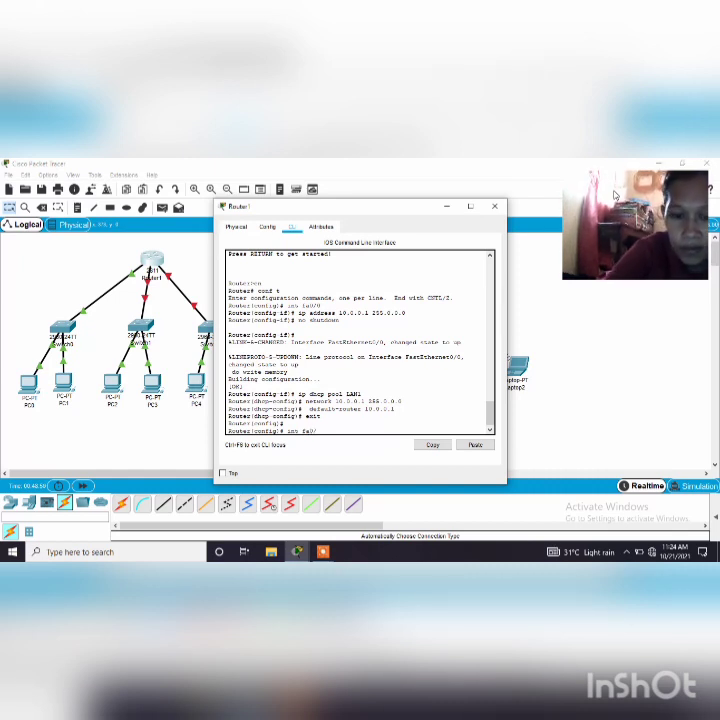
text(/1)
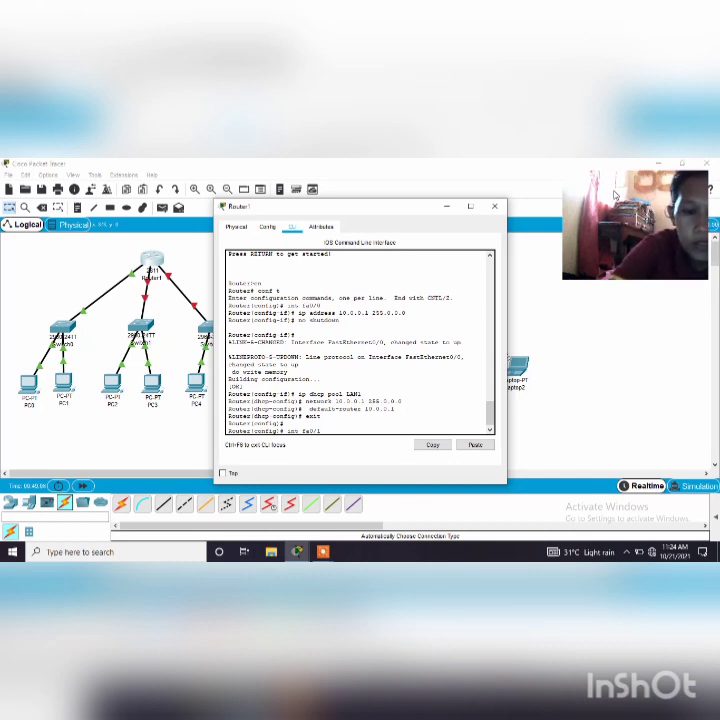
text(11.)
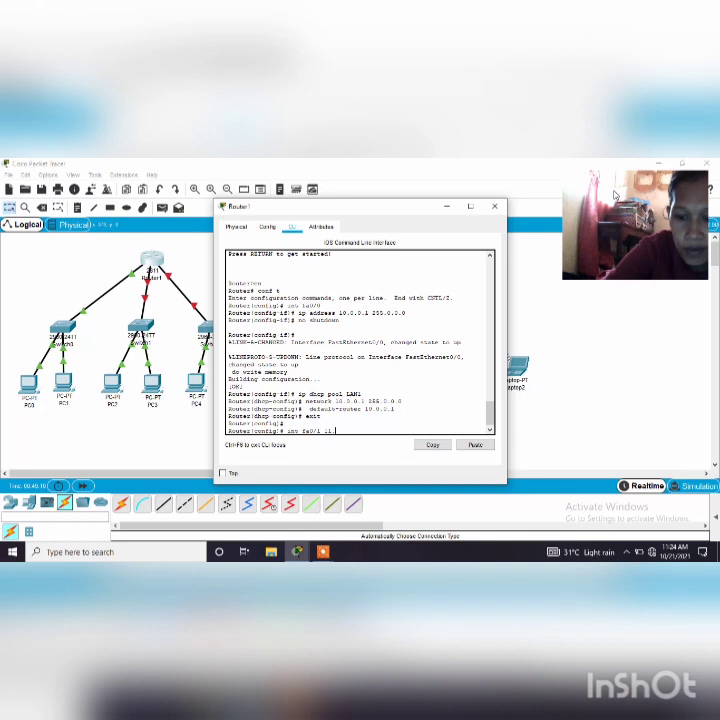
text(0.0.1)
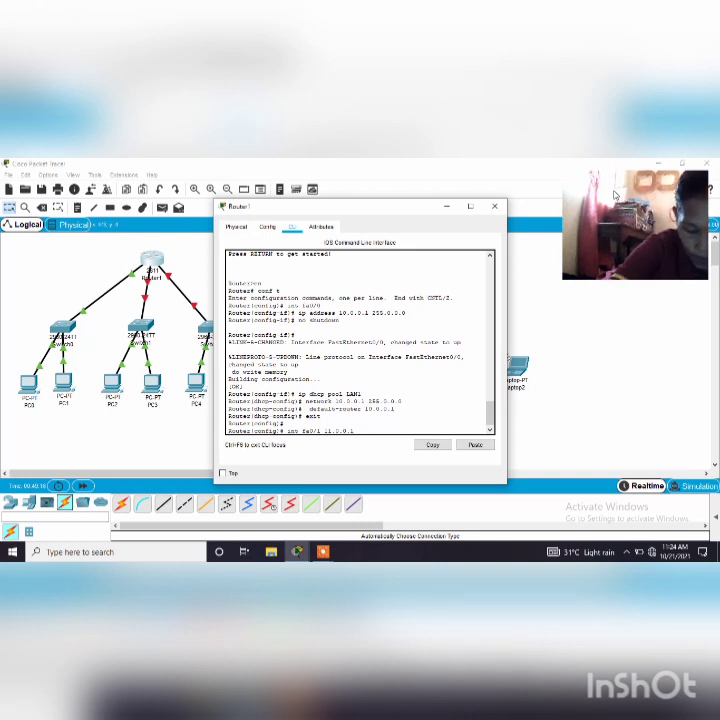
key(Return)
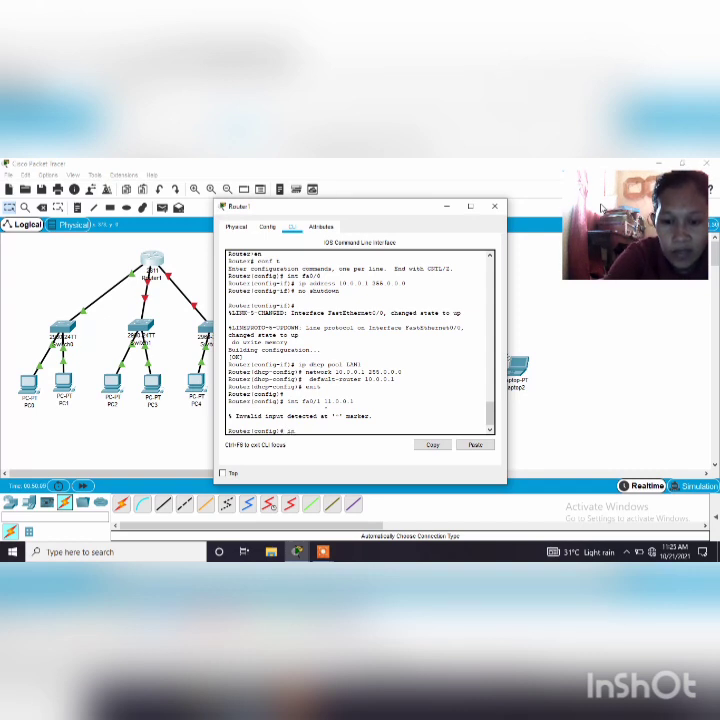
Assign IP address 11.0.0.1 with subnet mask 255.0.0.0 to the router's fa0/1 interface
text(int)
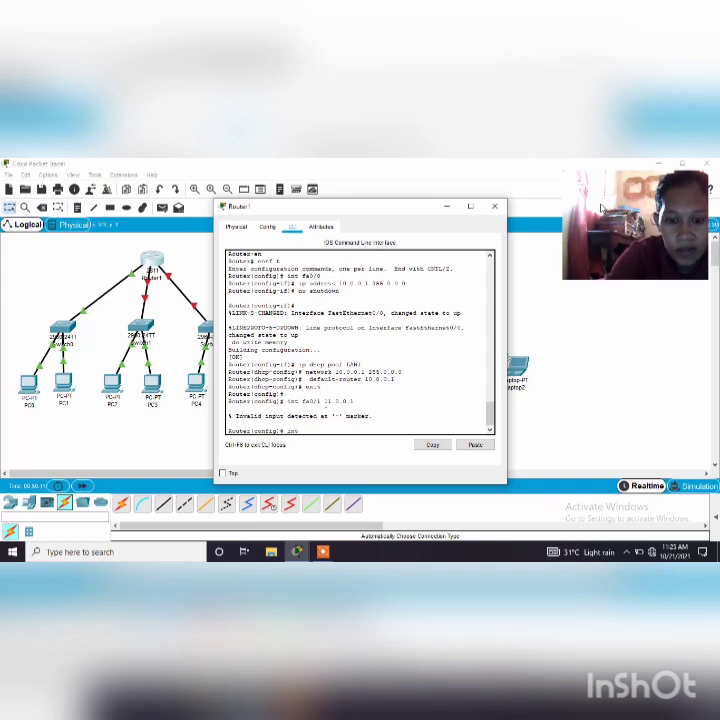
text( fa)
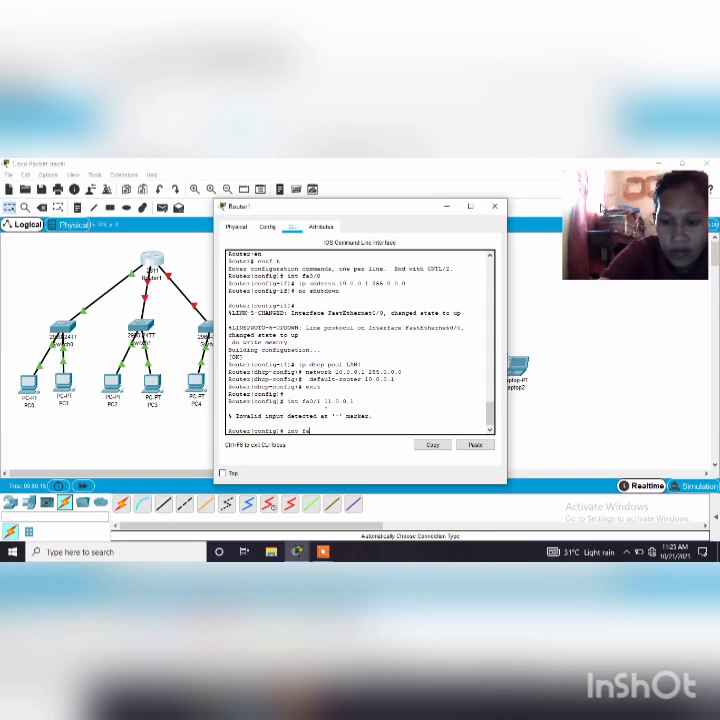
text(0)
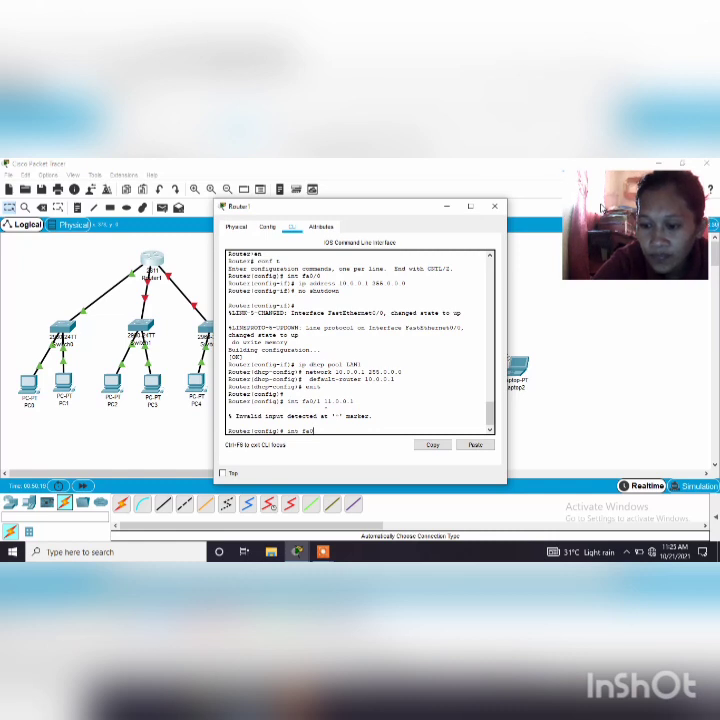
text(/1)
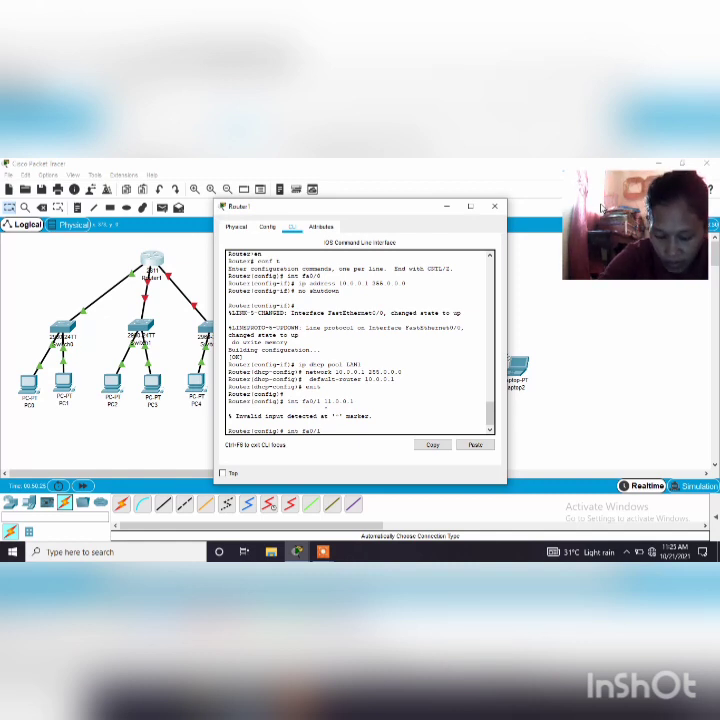
key(Return)
text(ip a)
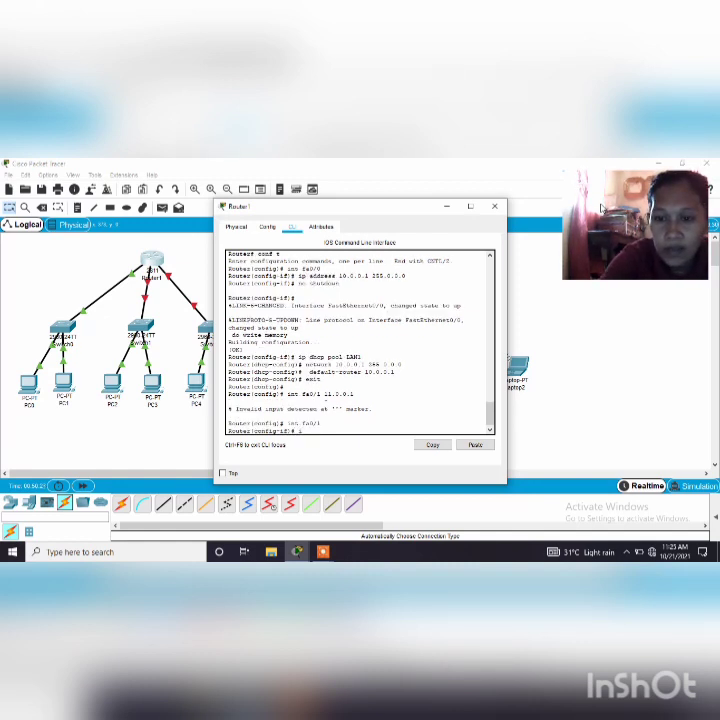
text(ddress)
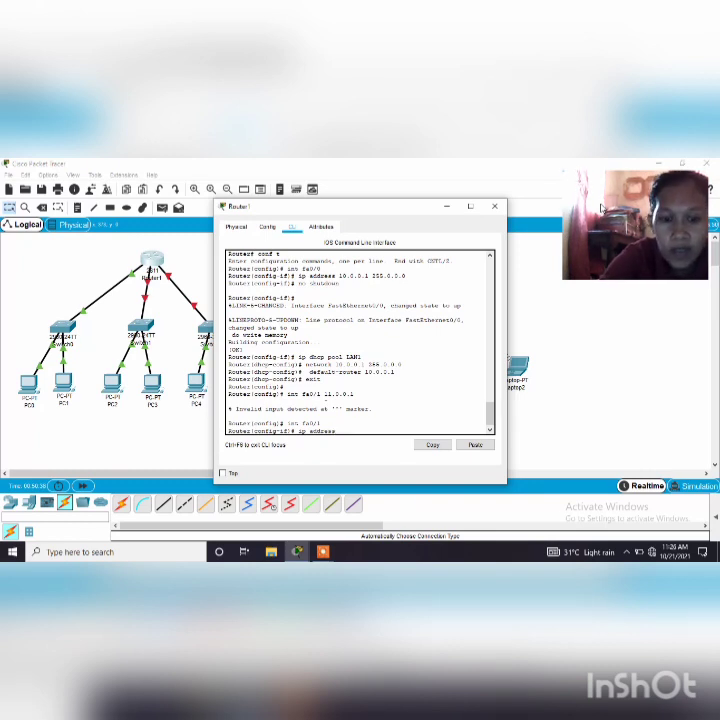
text(11.0.0)
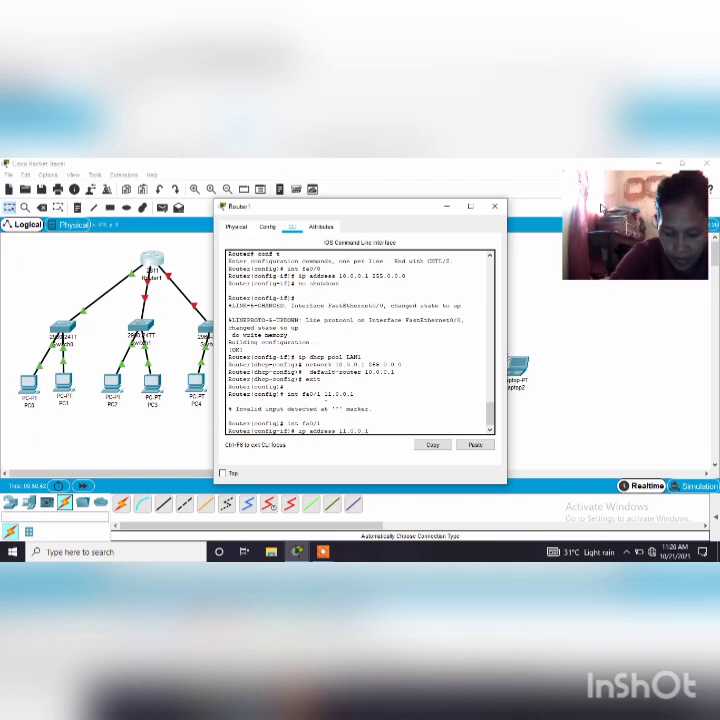
text(.1 2)
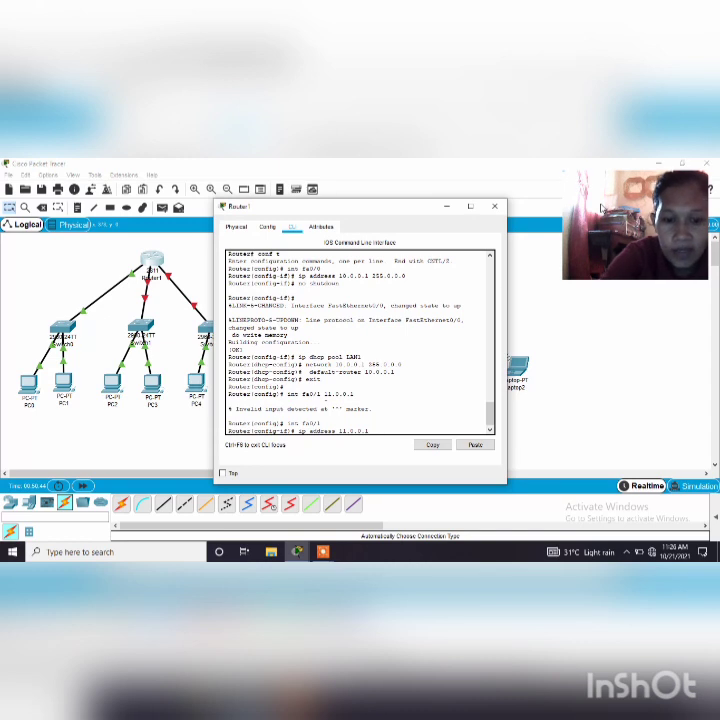
text(55.)
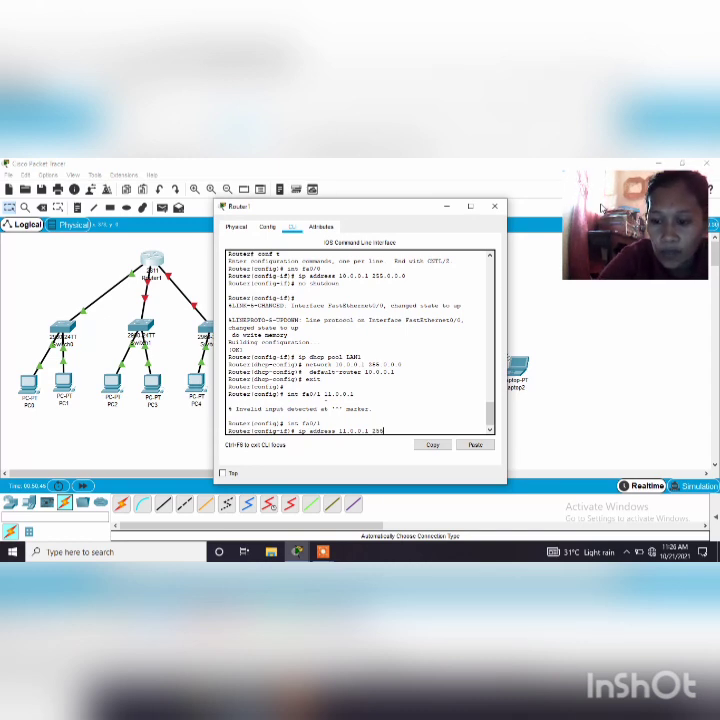
text(0.0.0)
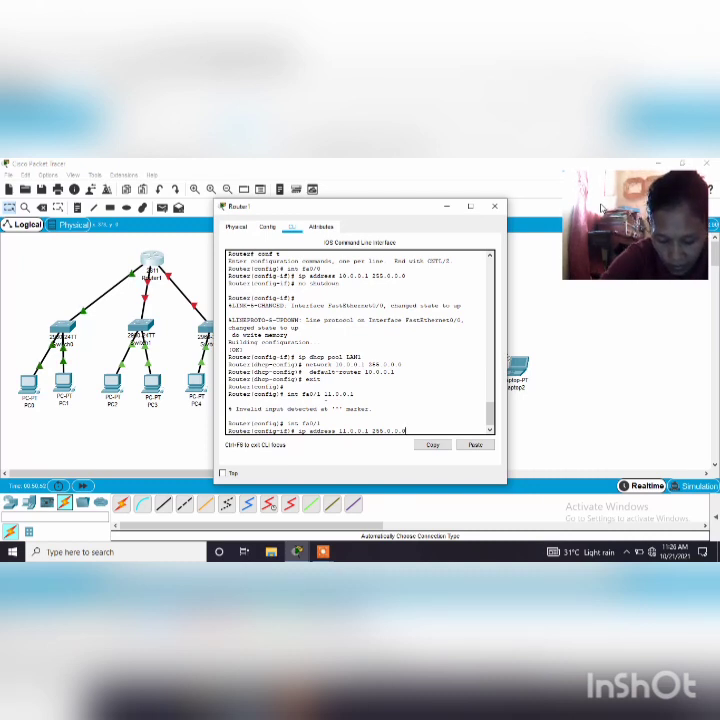
key(Return)
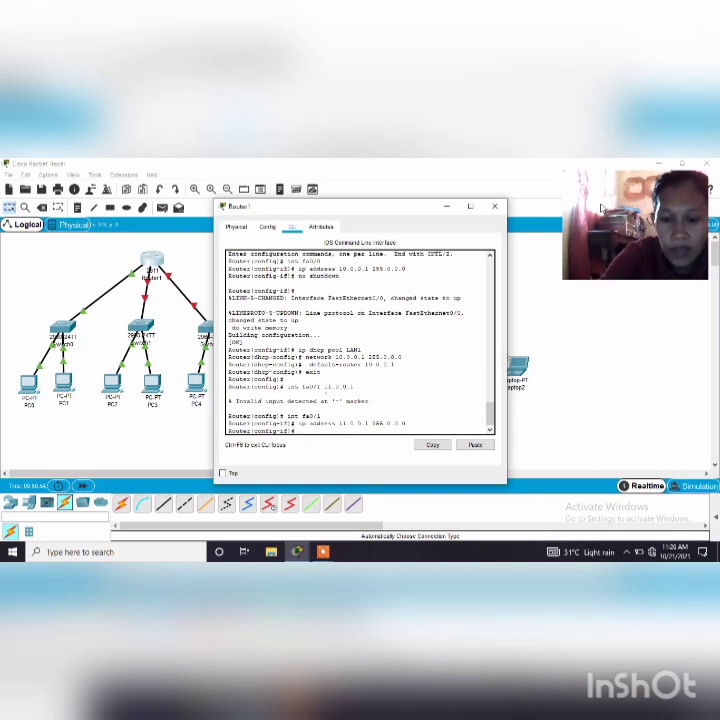
Enable the fa0/1 interface with the no shutdown command
text(no shu)
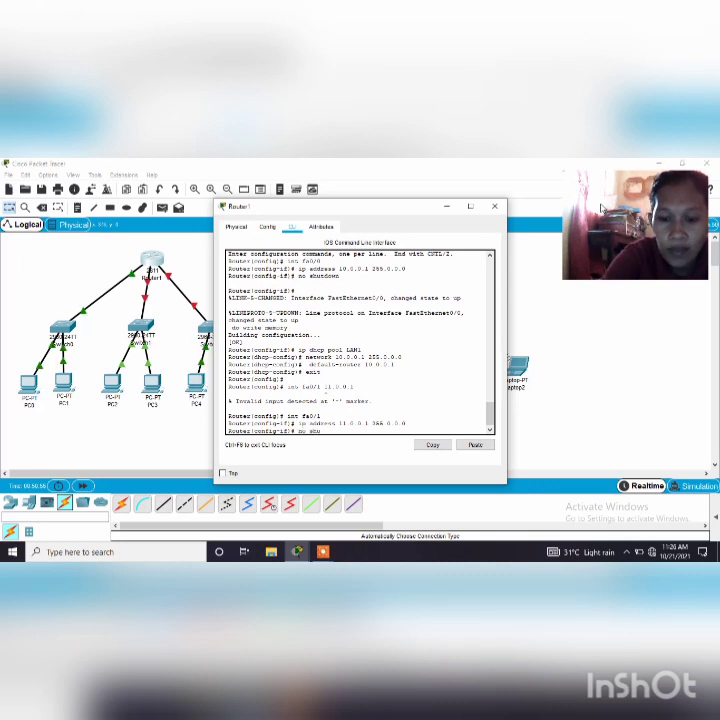
text(tdown)
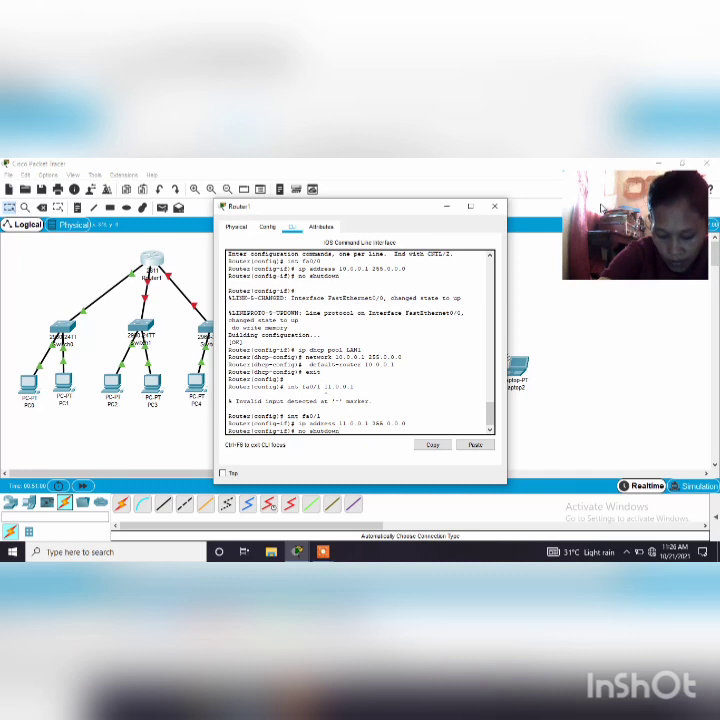
key(Return)
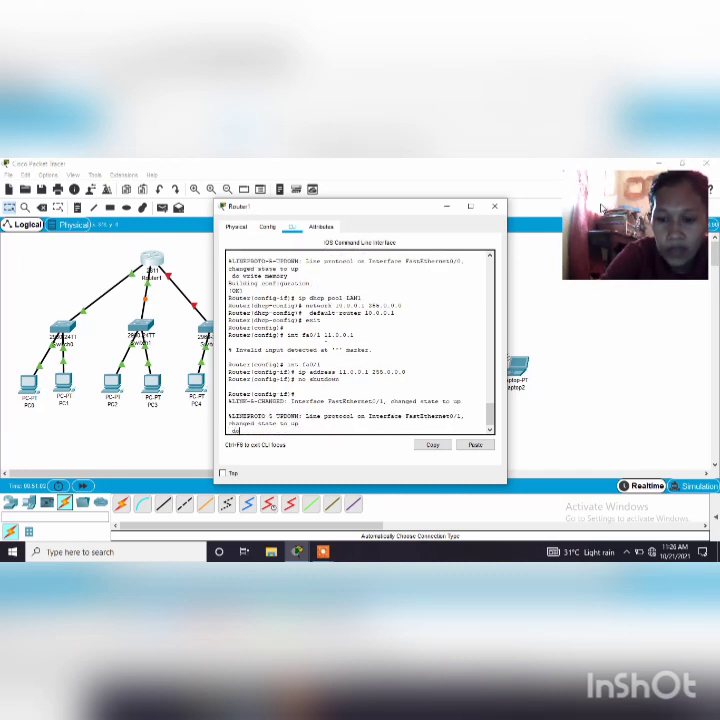
Save the router configuration, including the fa0/1 settings, with do write memory
text(do write)
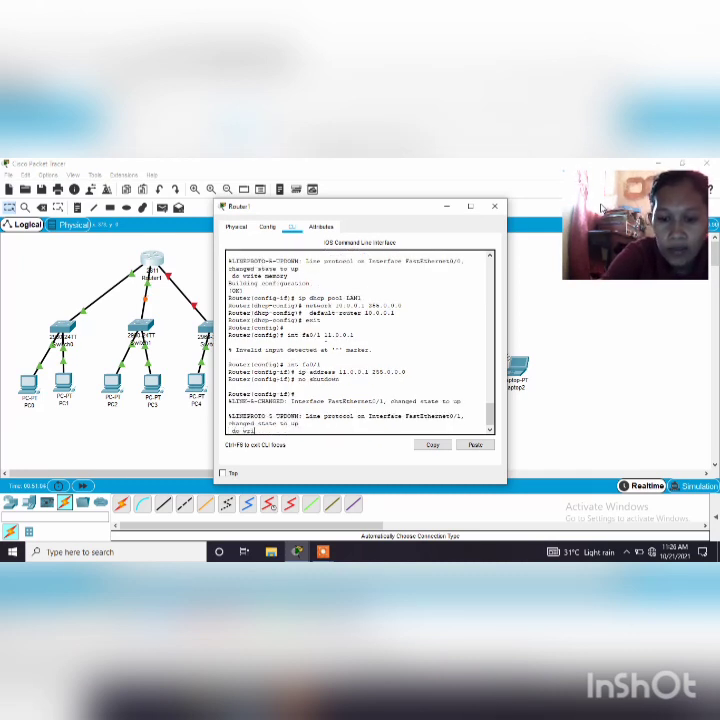
text( memor)
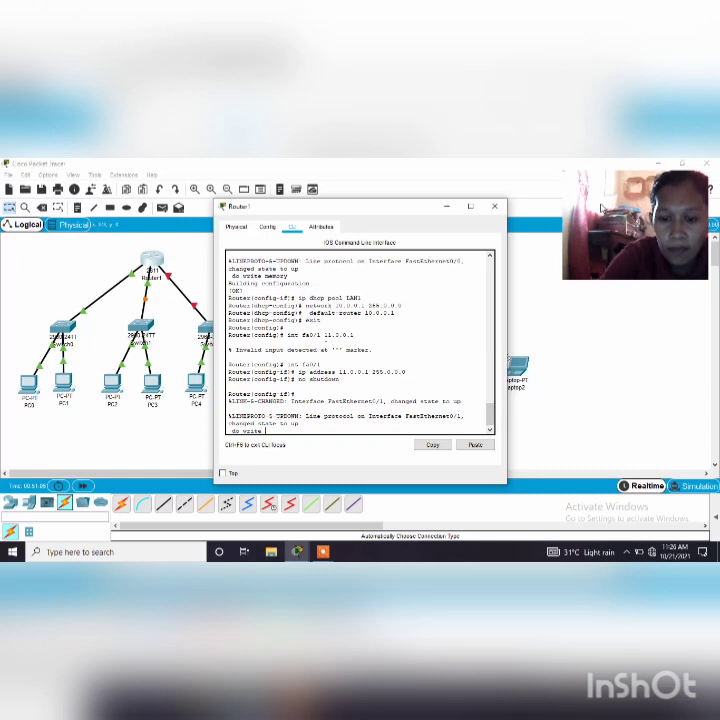
text(y)
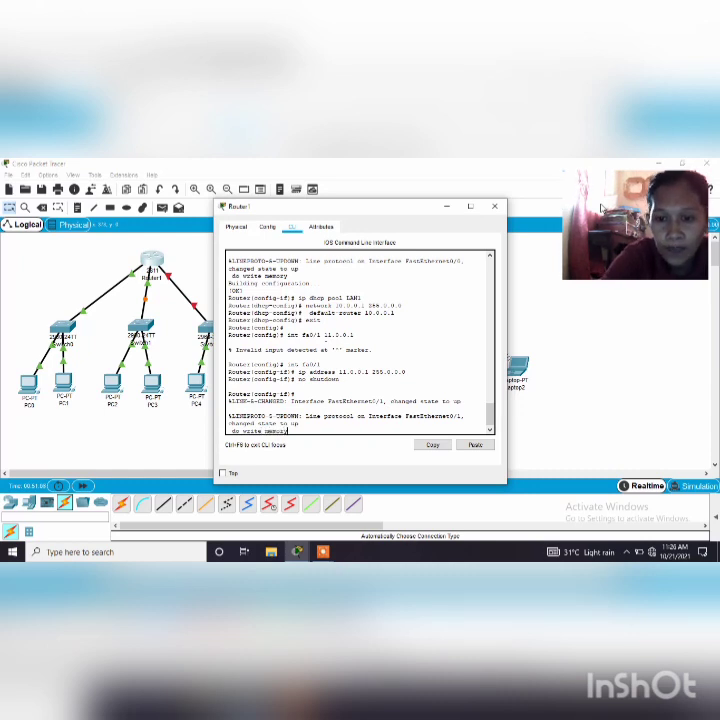
key(Return)
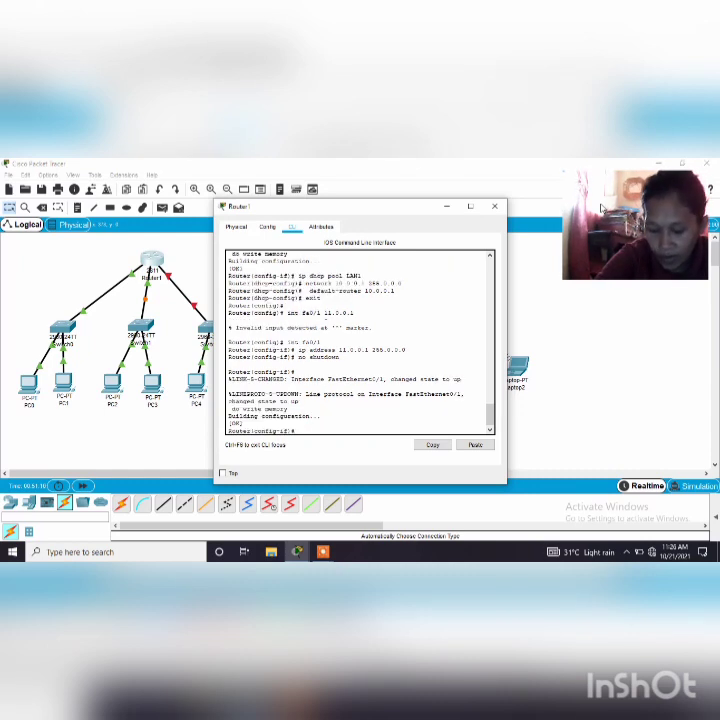
Create a DHCP pool named LAN2 on the router with the ip dhcp pool command
text(ip)
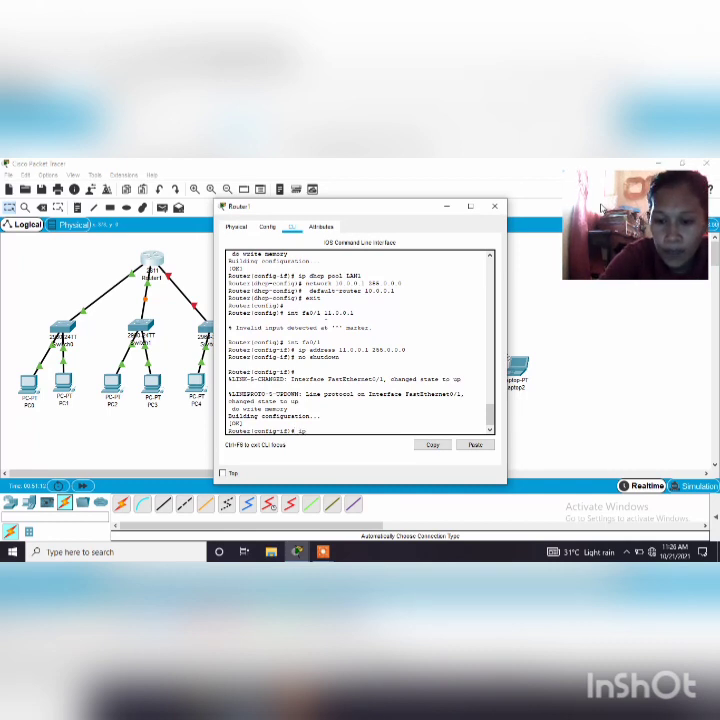
text( dhcp)
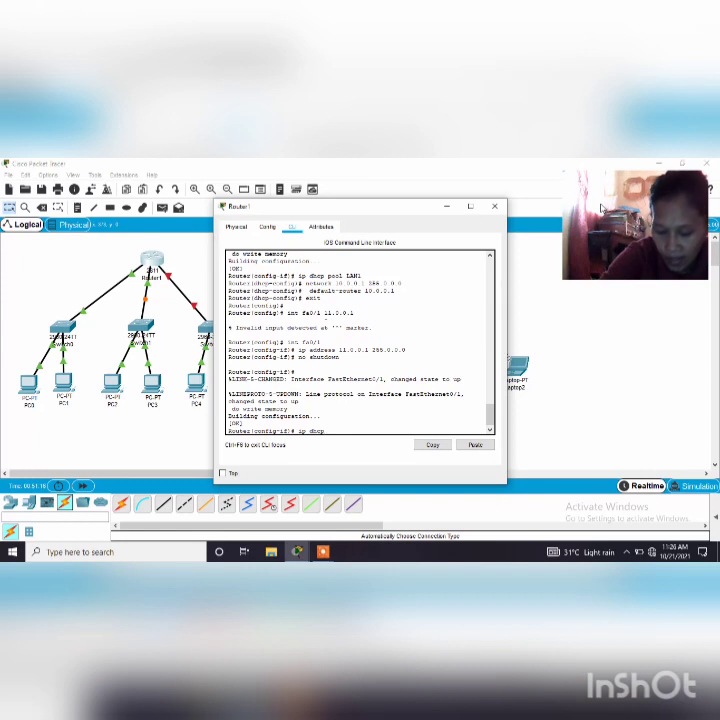
text( pool)
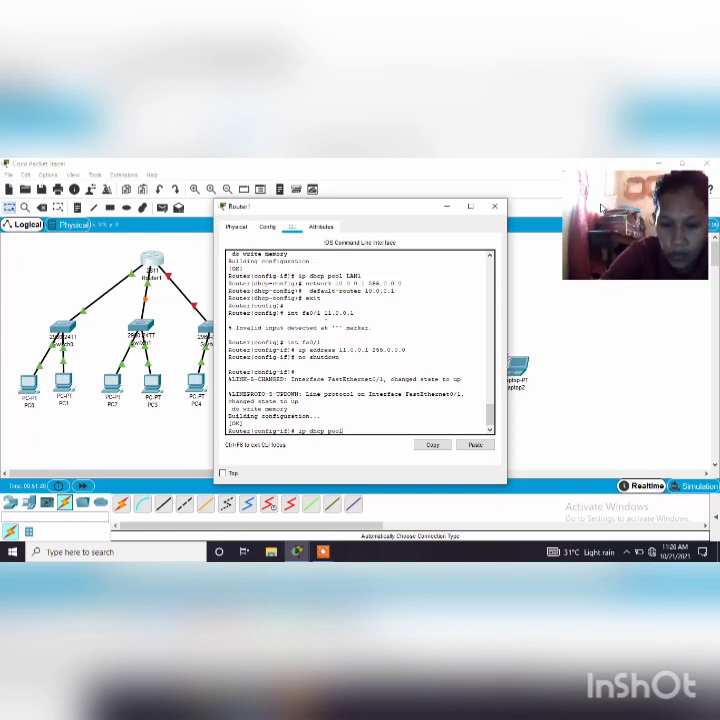
text( LA)
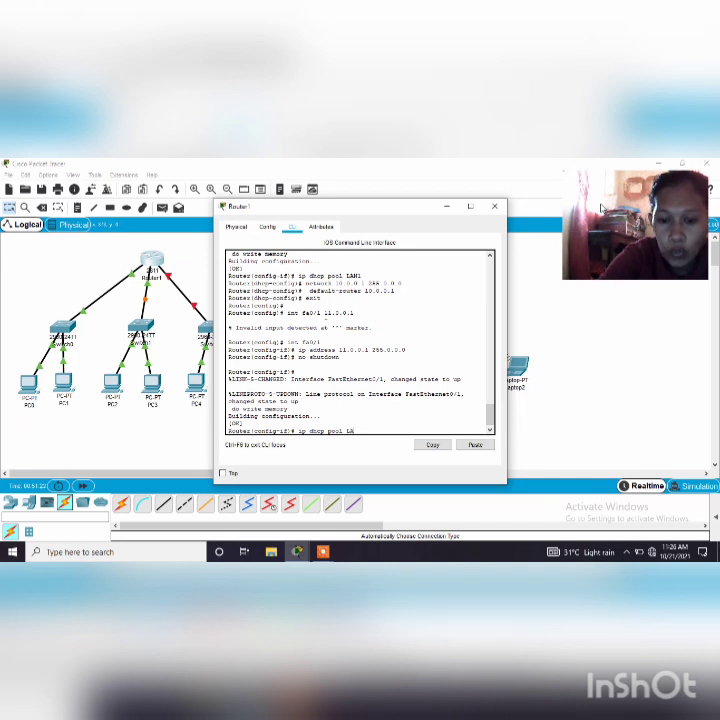
text(N1)
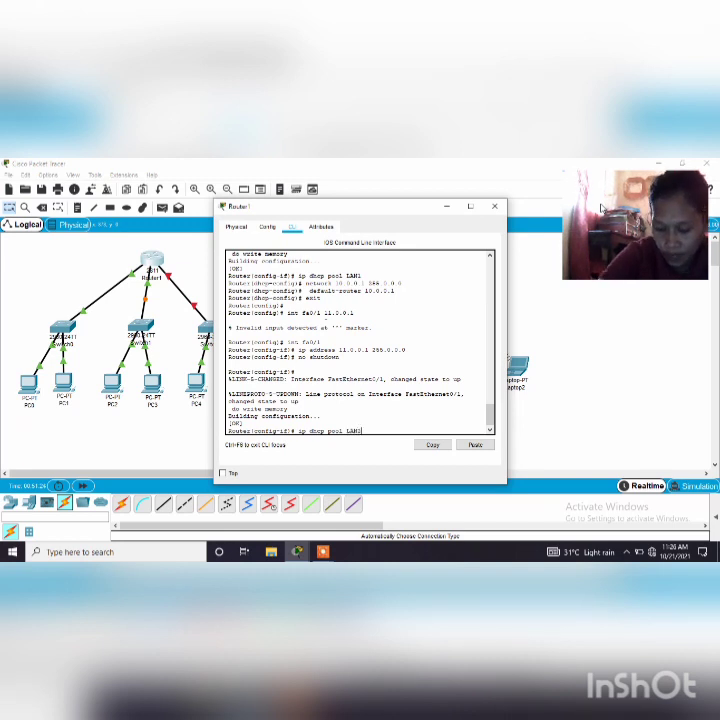
key(Return)
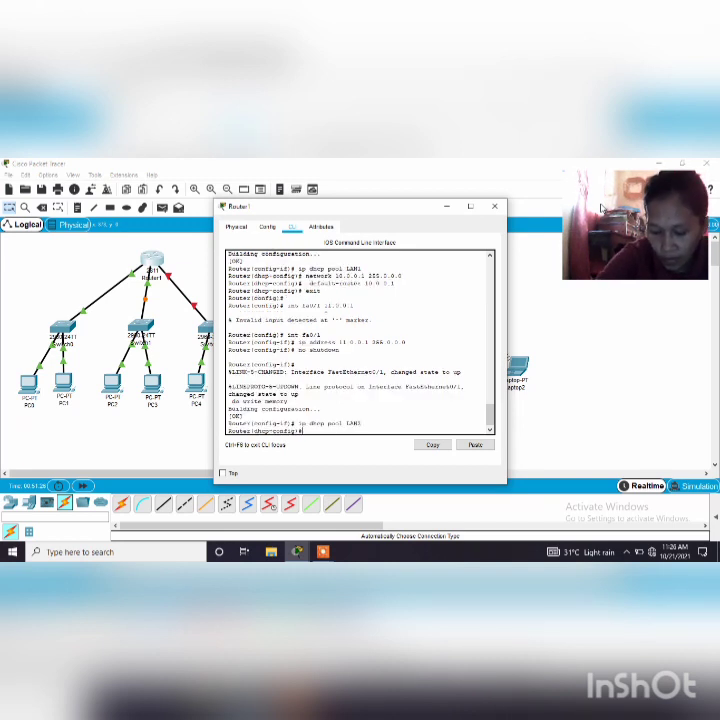
text(netw)
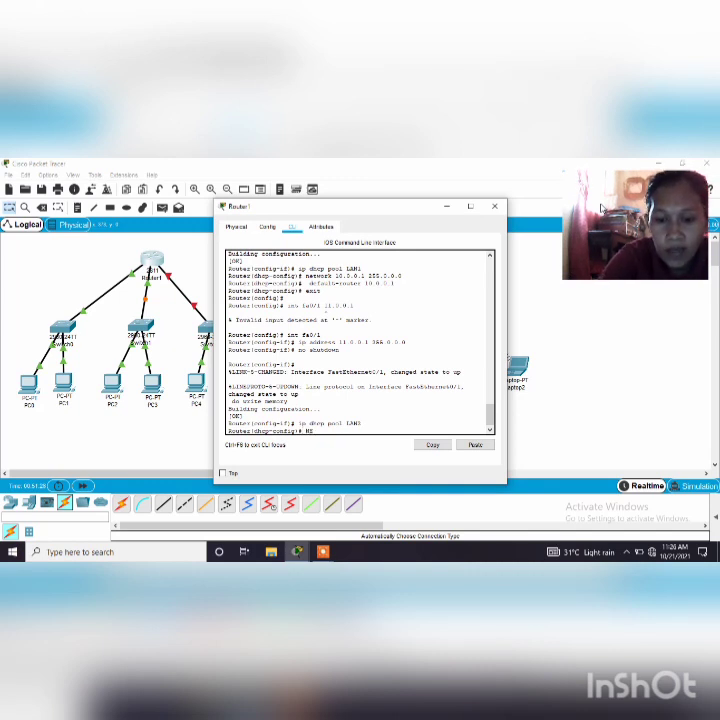
text(ORK)
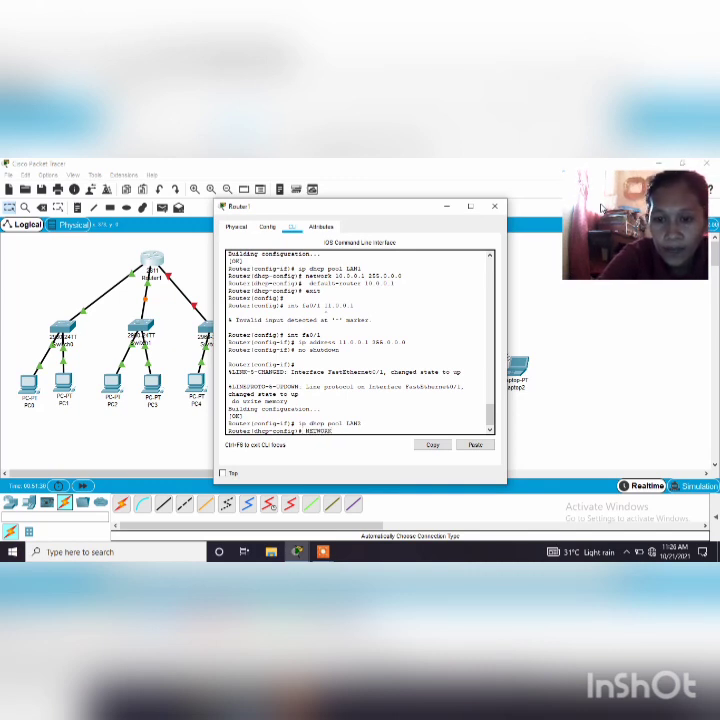
key(BackSpace)
key(BackSpace)
key(BackSpace)
key(BackSpace)
key(BackSpace)
key(BackSpace)
key(BackSpace)
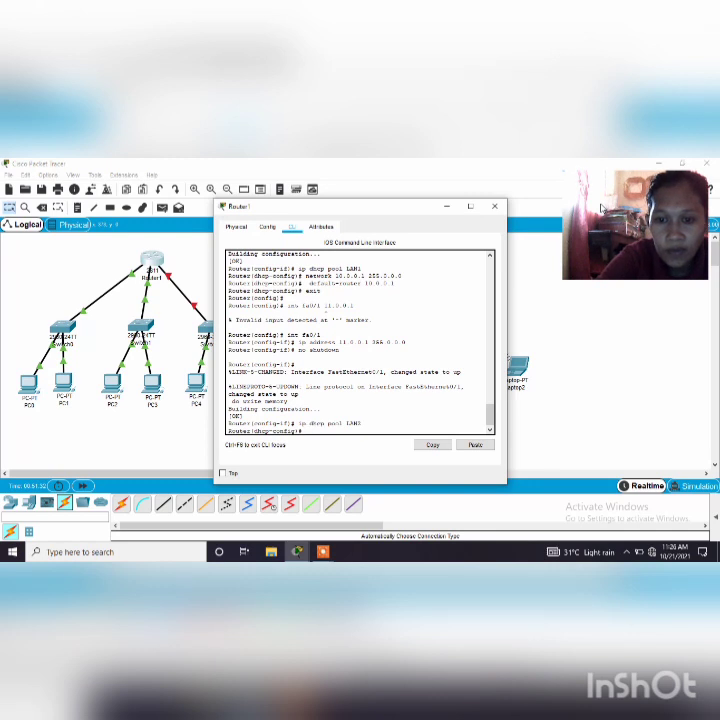
Set the LAN2 DHCP pool's network to 11.0.0.1 with subnet mask 255.0.0.0
text(netwo)
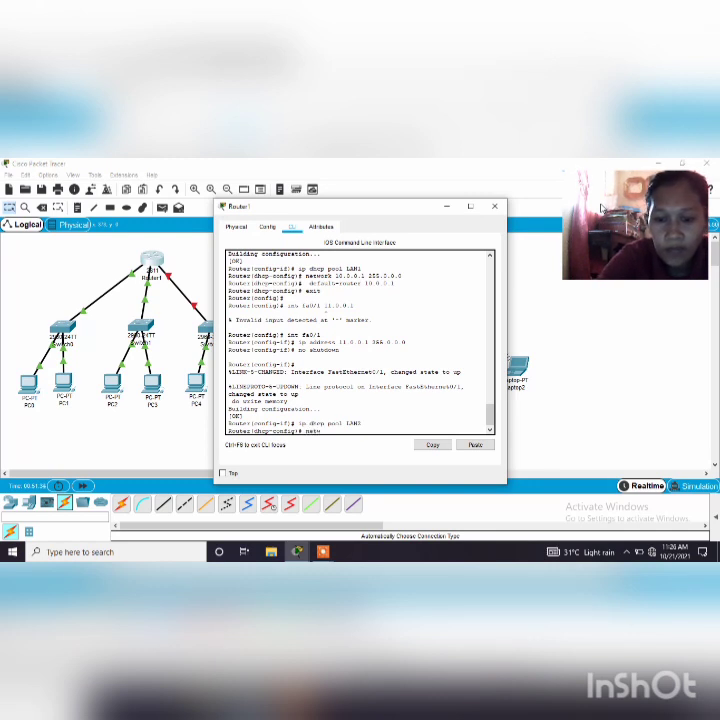
text(rk)
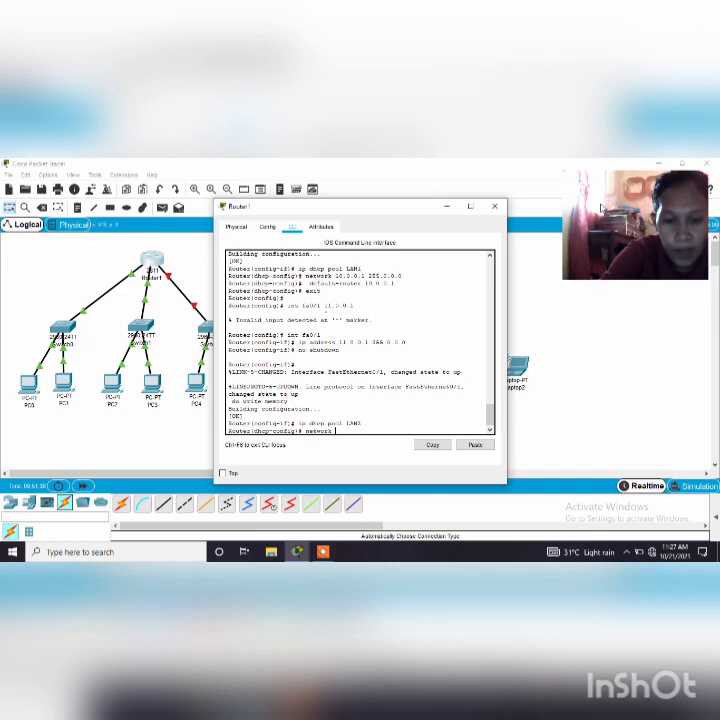
text(10)
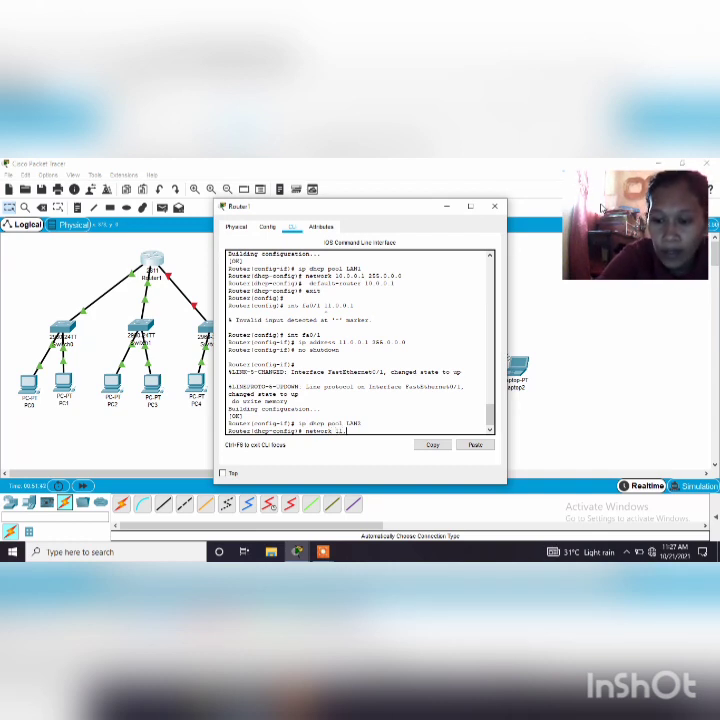
text(.0.)
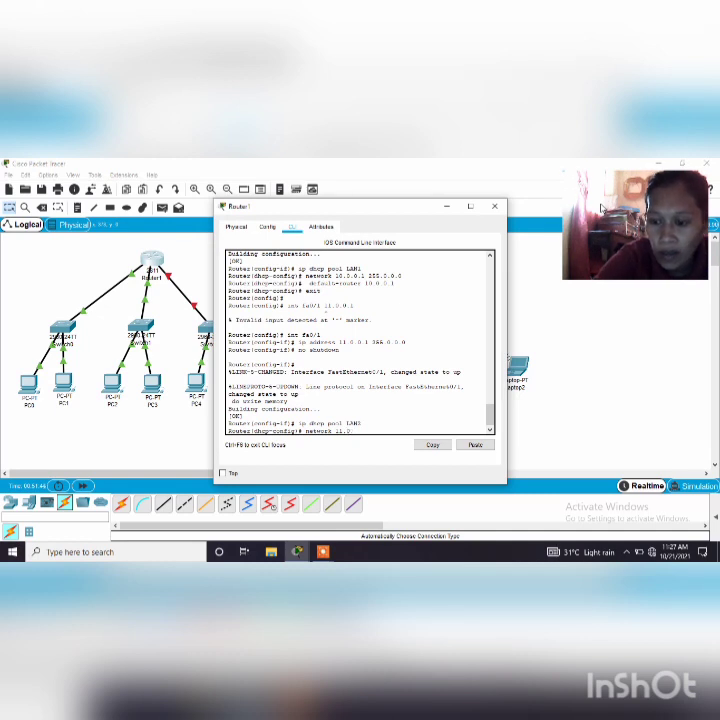
text(0.1)
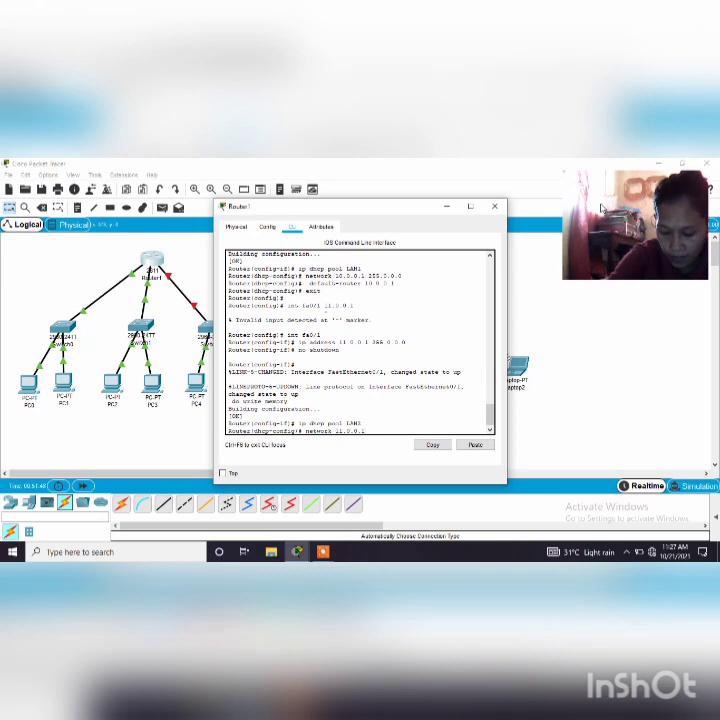
text(255.)
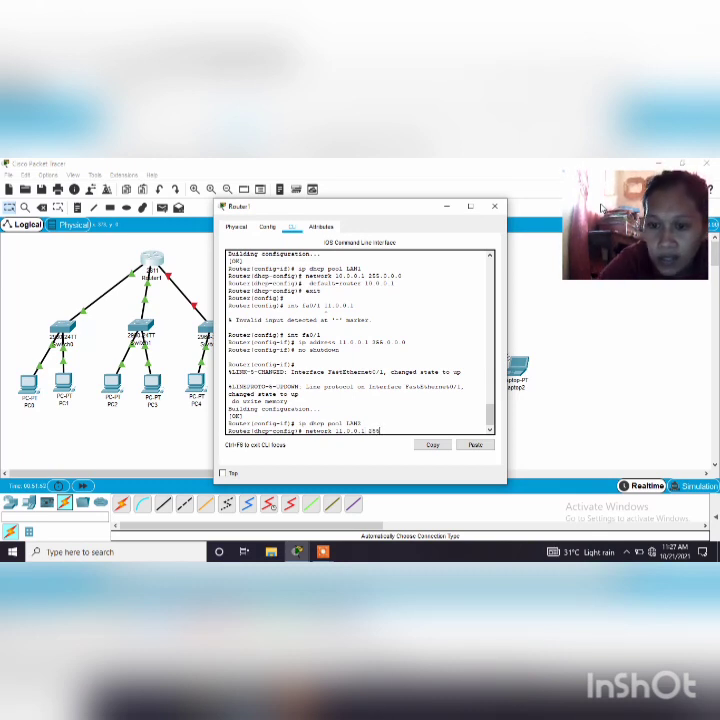
text(0.0.0)
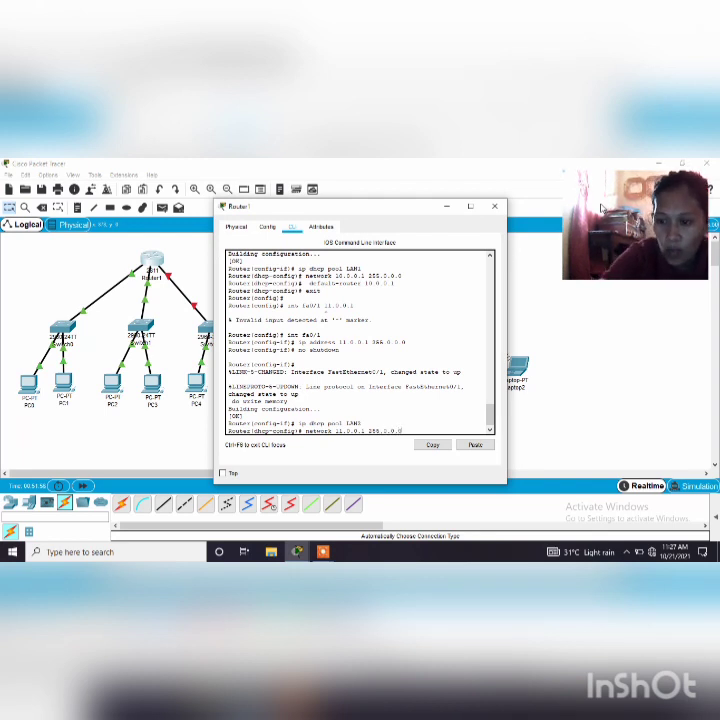
key(Return)
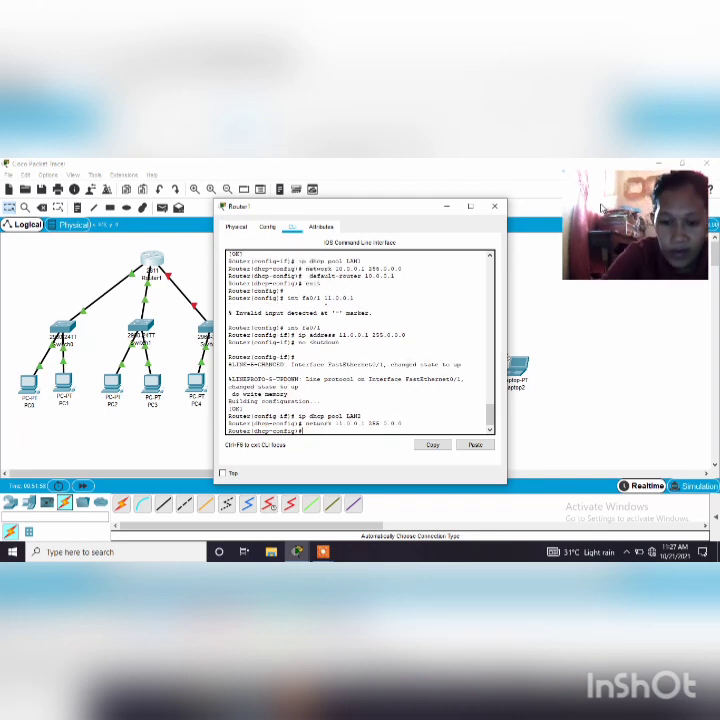
Set the LAN2 pool's default router to 11.0.0.1 and exit the DHCP pool configuration
text(defa)
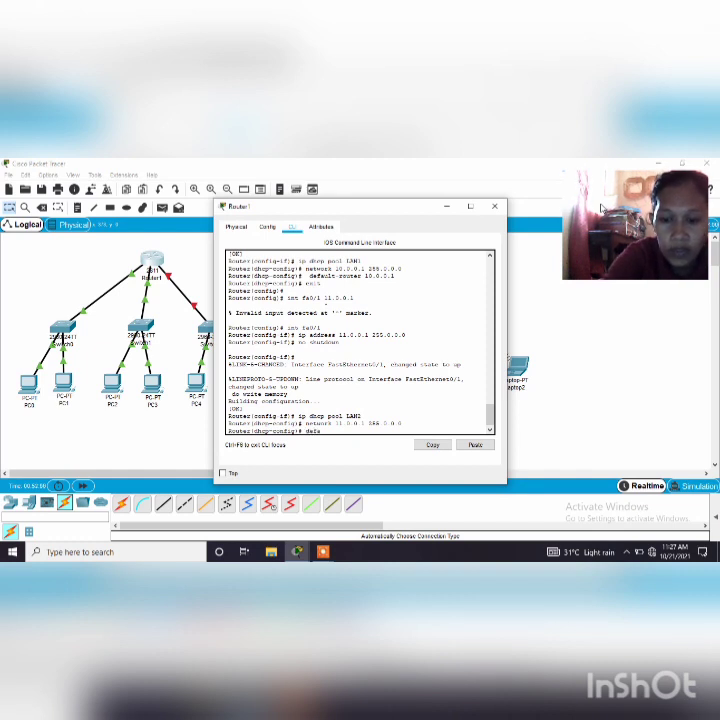
text(ult)
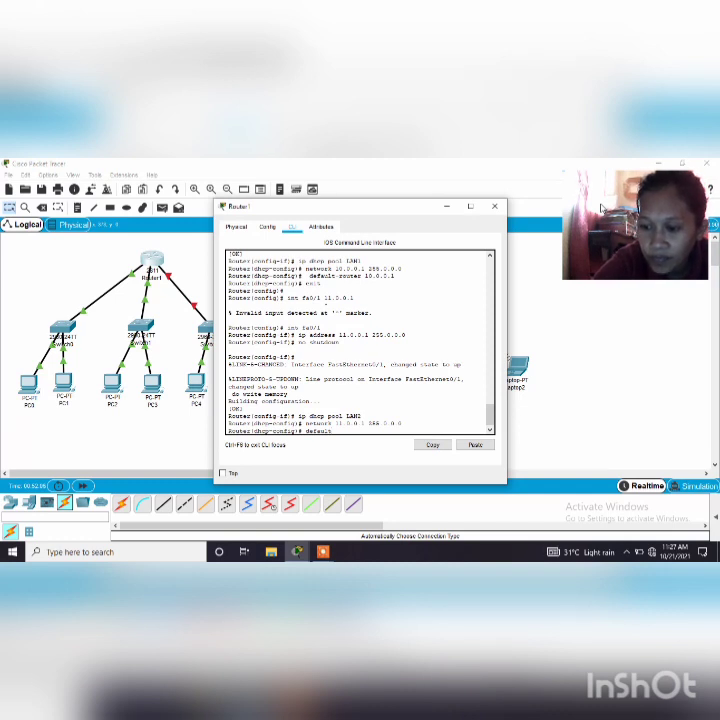
text(-)
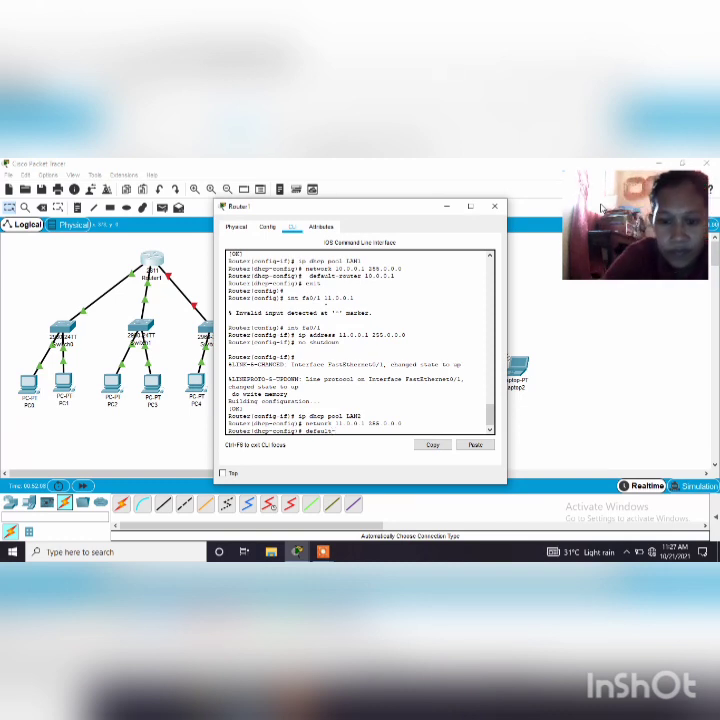
text(router)
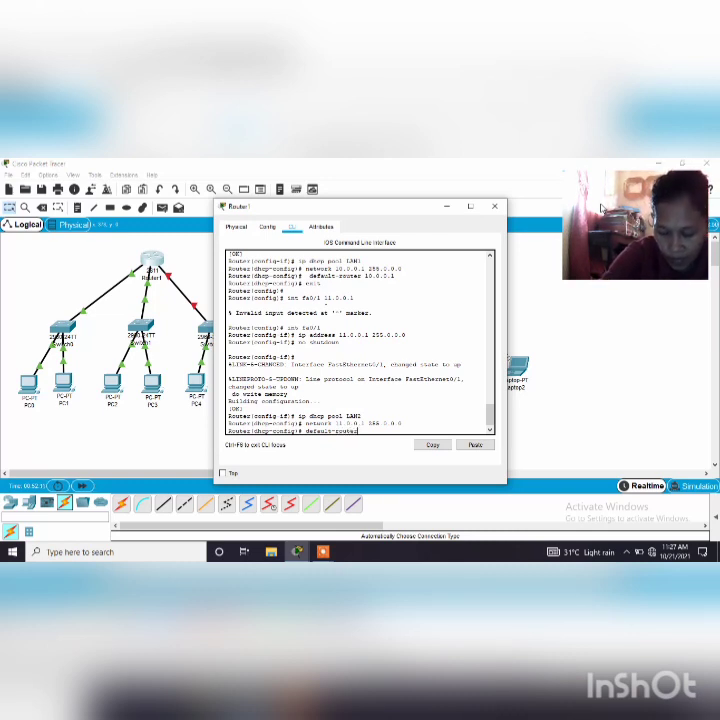
text( 1)
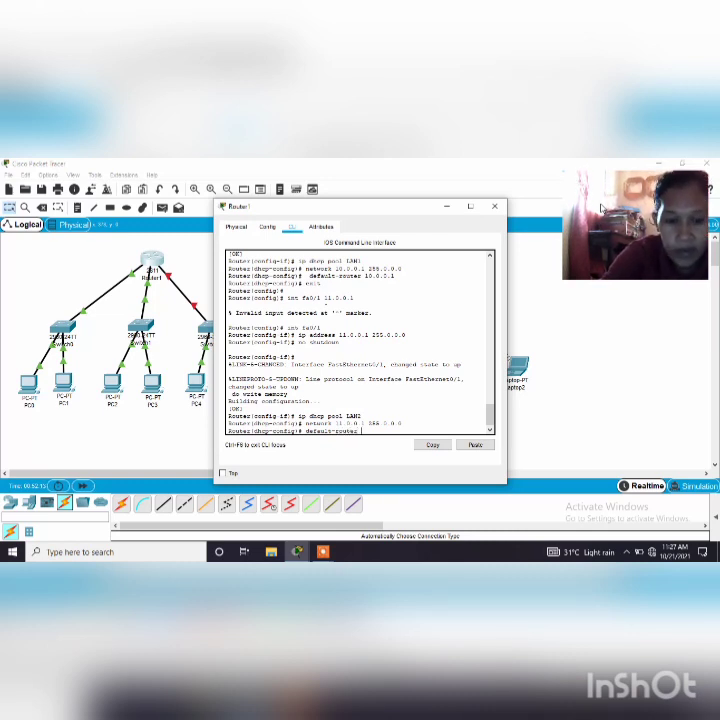
text(1.0)
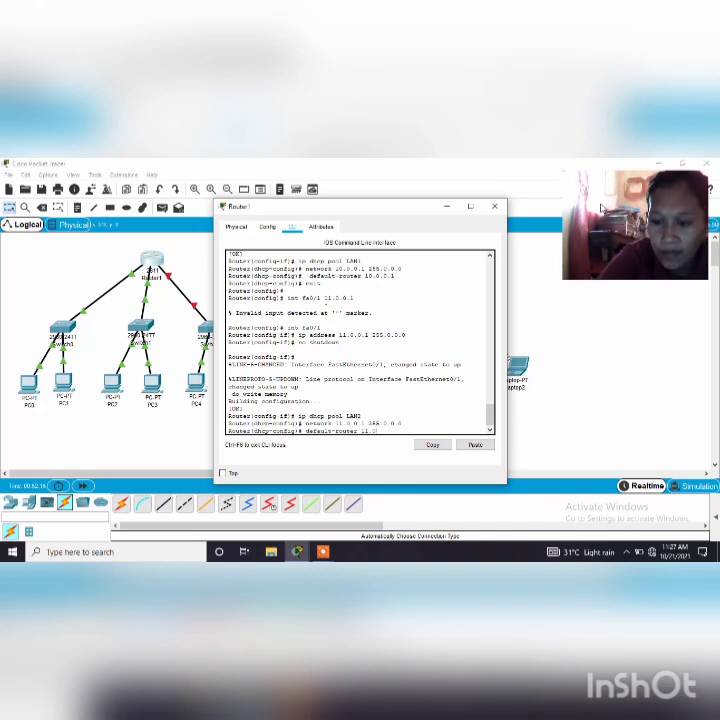
text(.0.1)
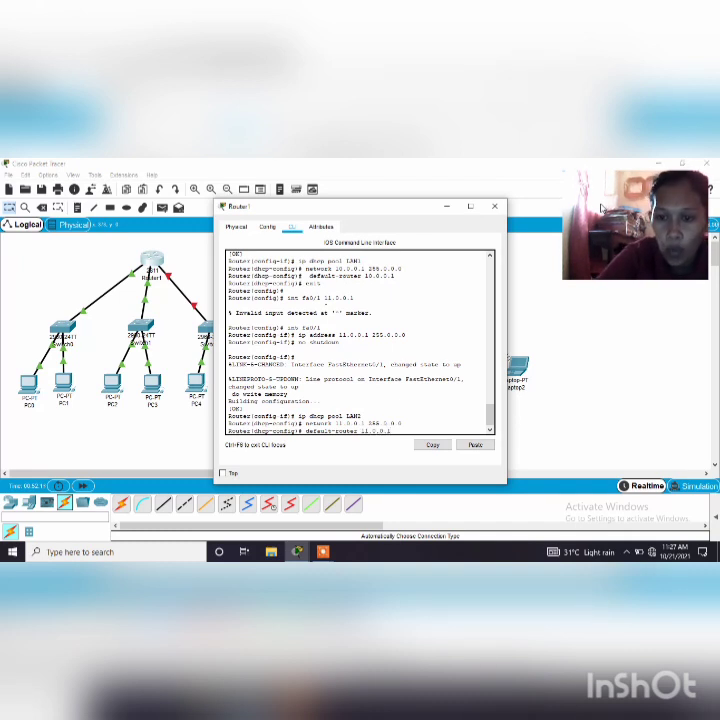
key(Return)
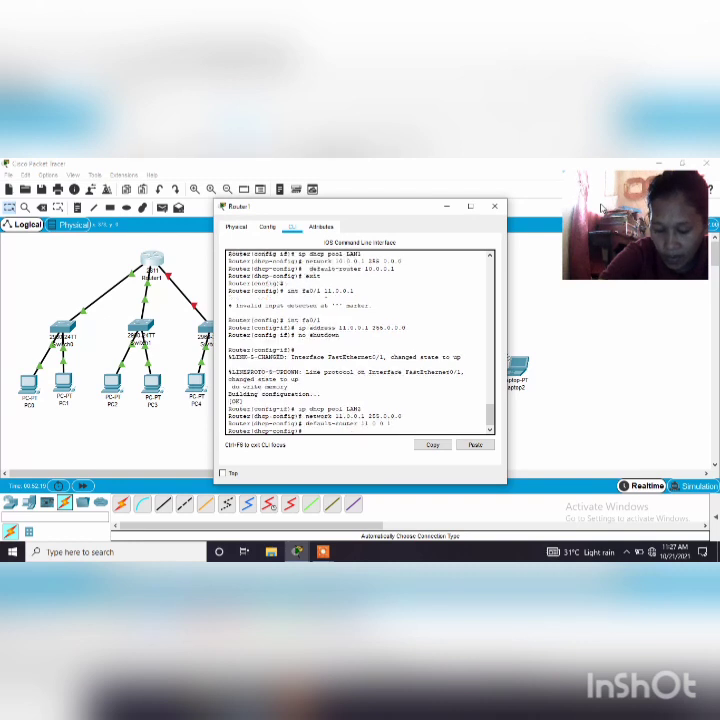
text(ex)
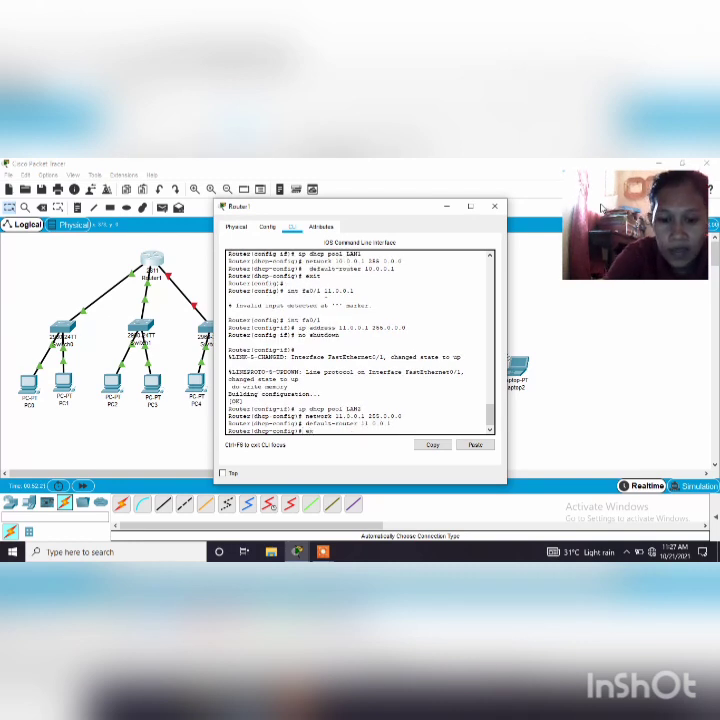
text(it)
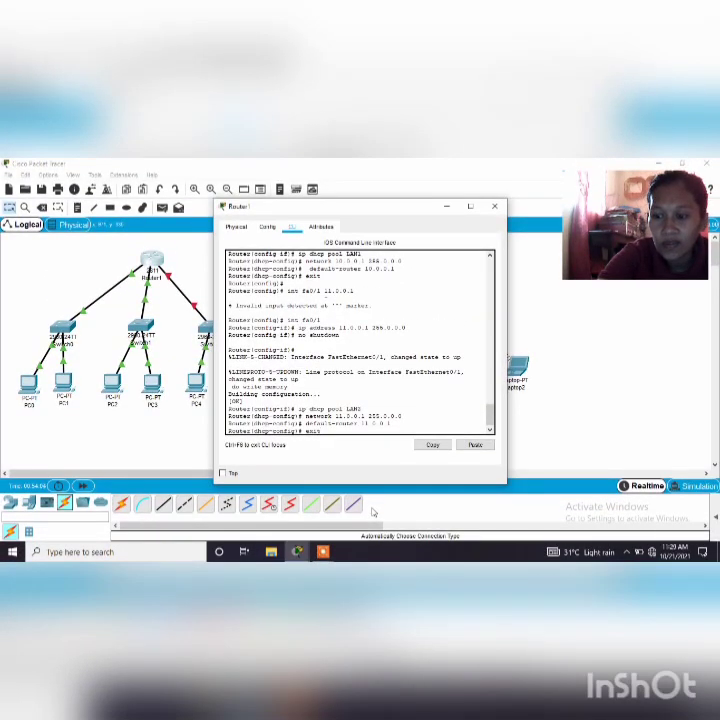
key(Return)
key(Return)
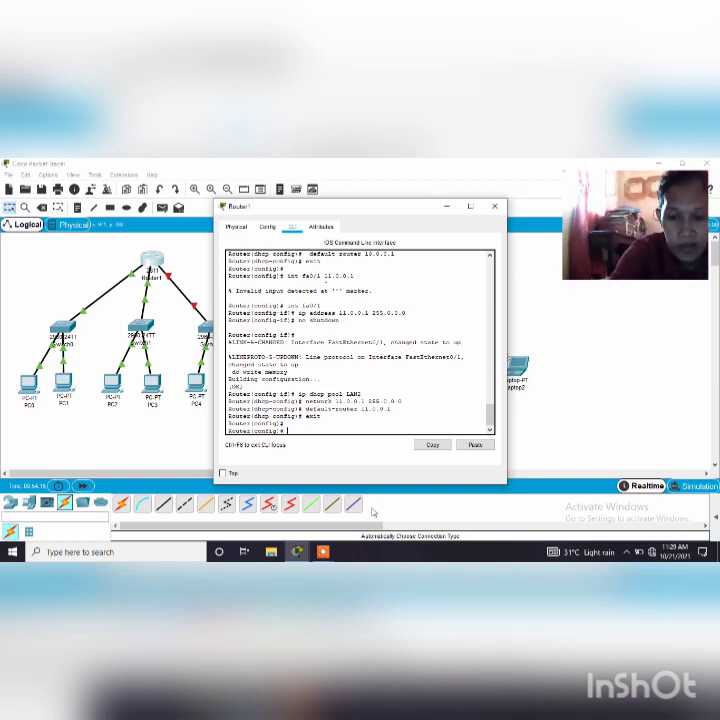
Enter interface configuration mode for fa1/0 on the router with the int command
text(int)
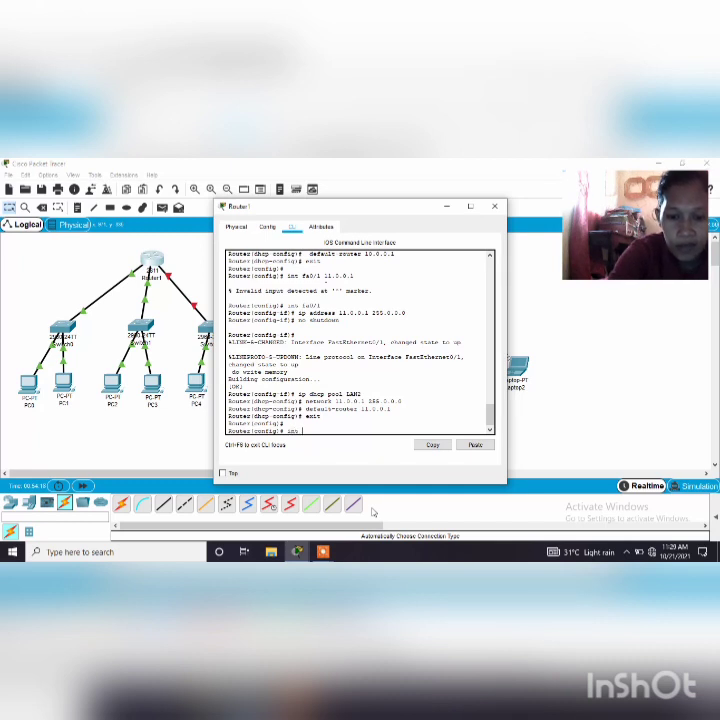
text( fa)
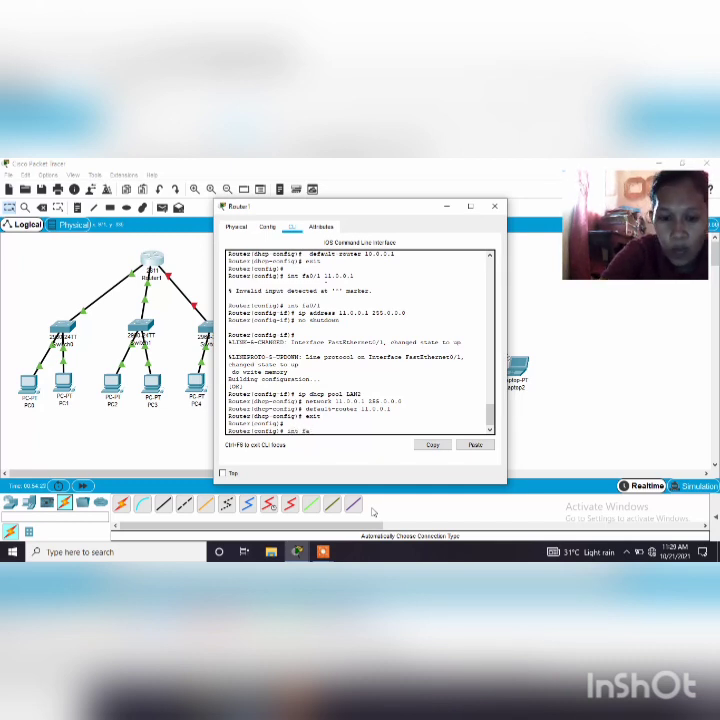
text(0)
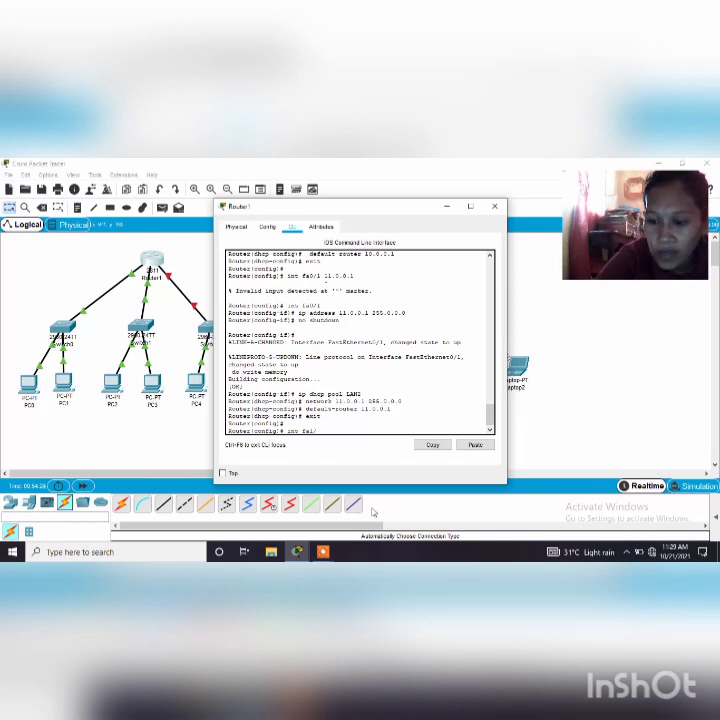
text(/0)
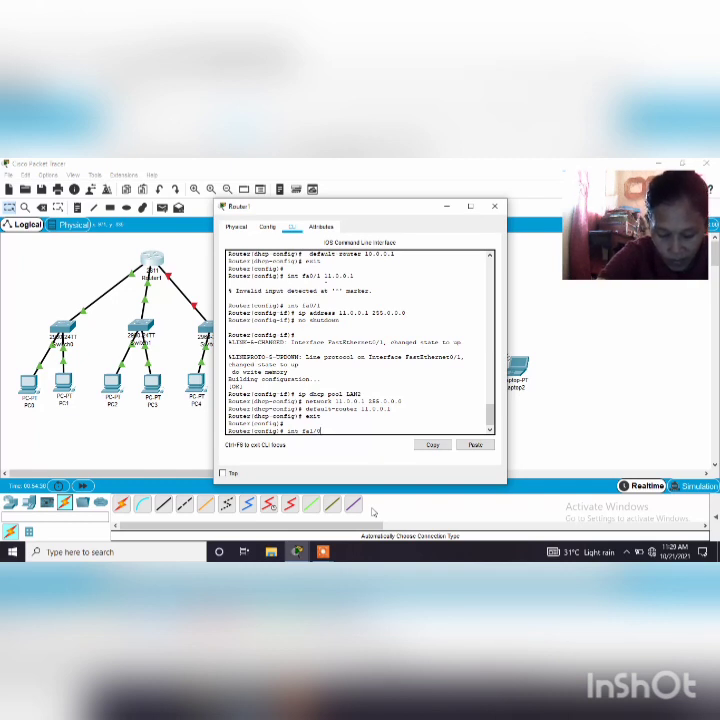
key(Return)
Assign IP address 12.0.0.1 with subnet mask 255.0.0.0 to the router's fa1/0 interface
text(i)
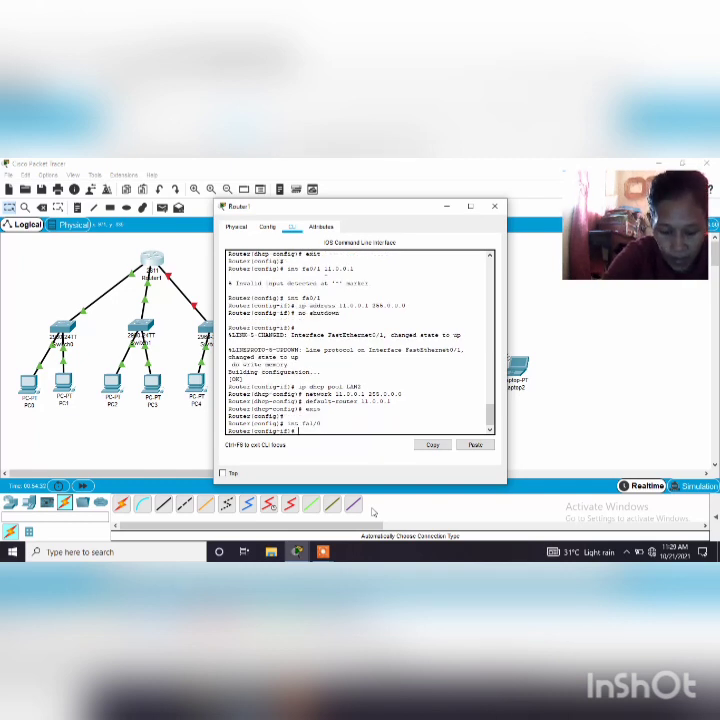
text(p)
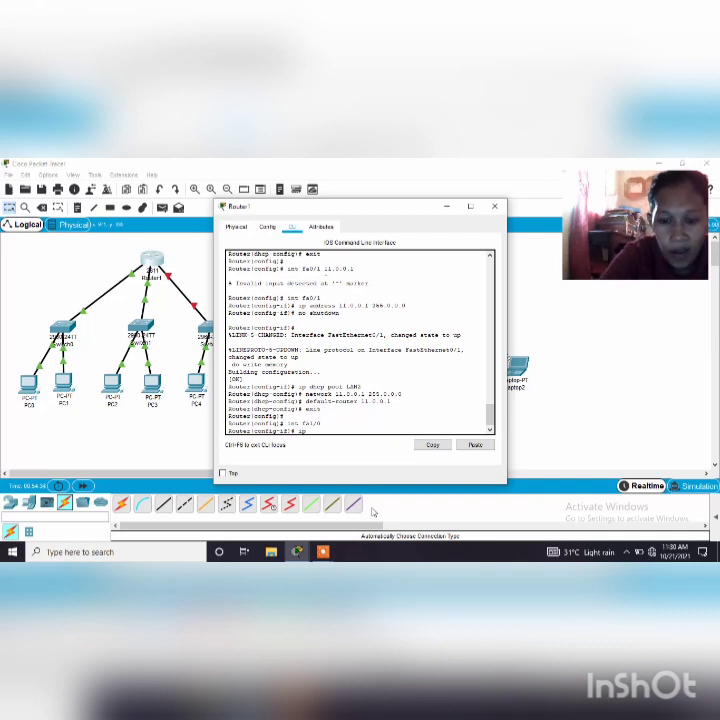
text( address)
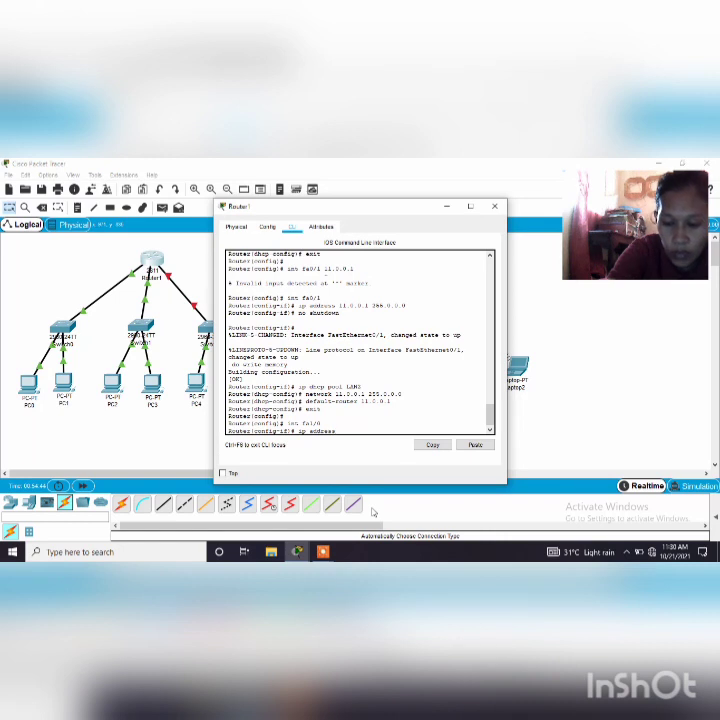
text(12.0.)
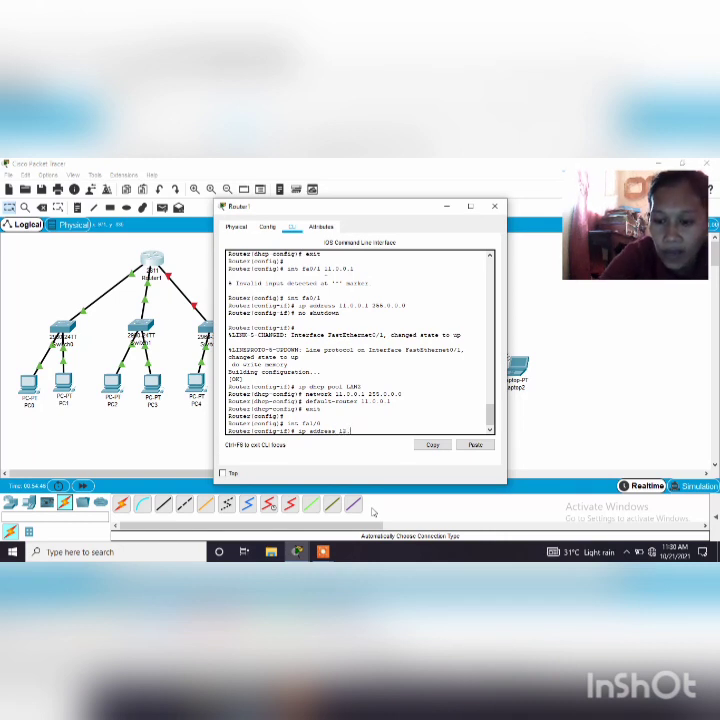
text(0.1)
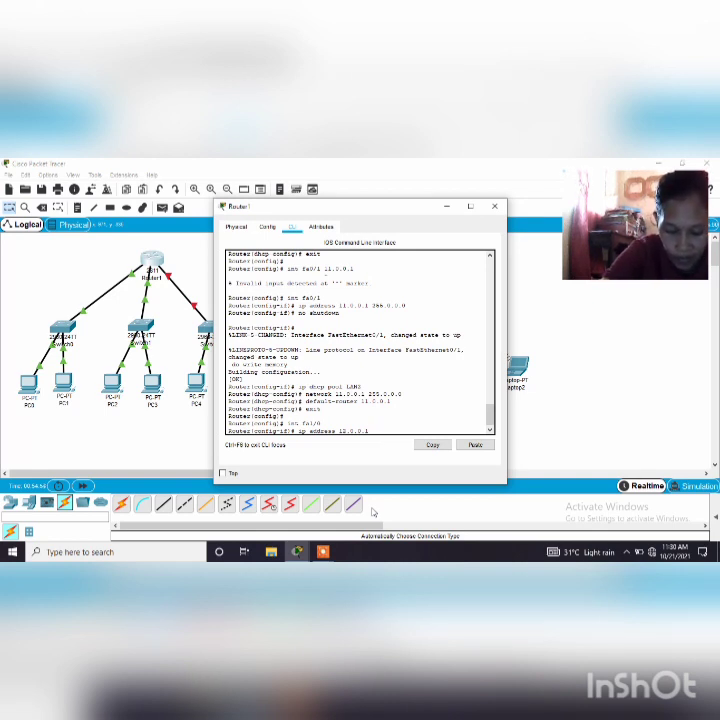
text(2)
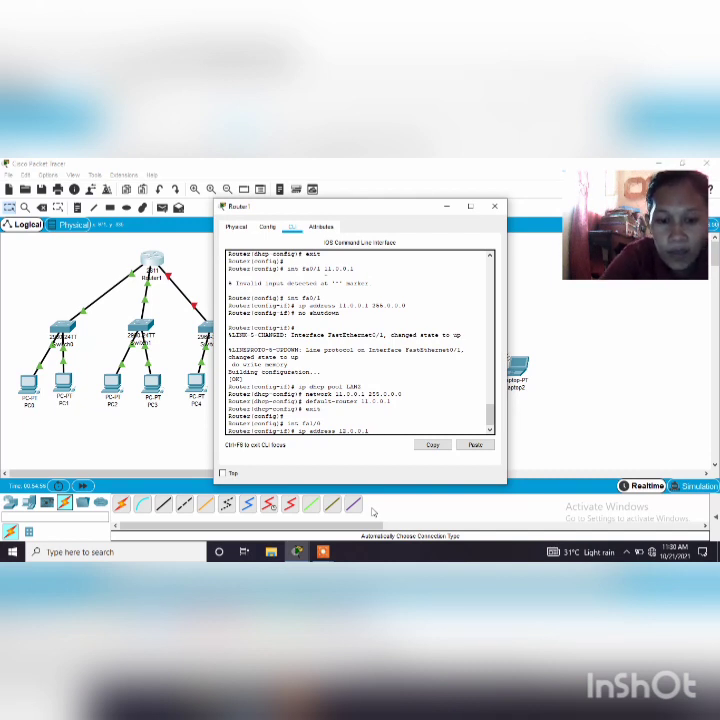
text(55)
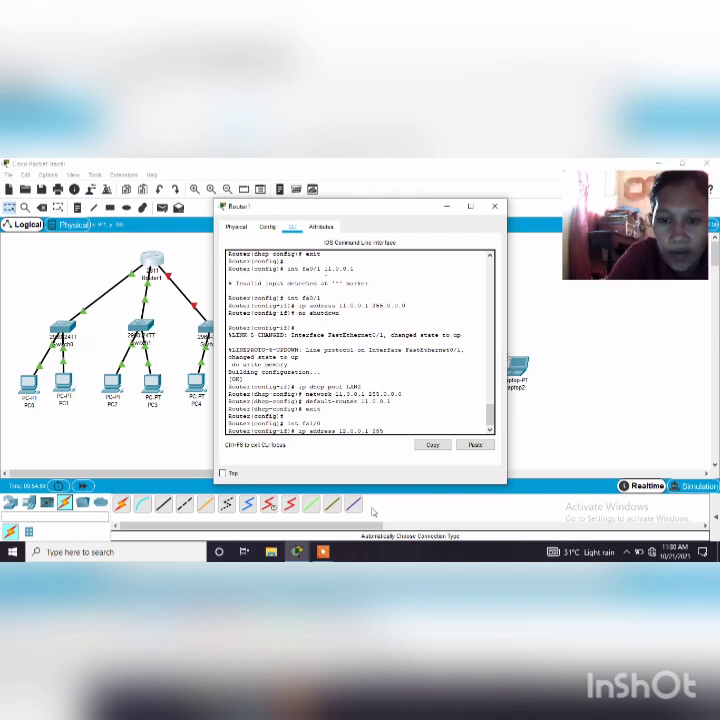
text(.0.0.0)
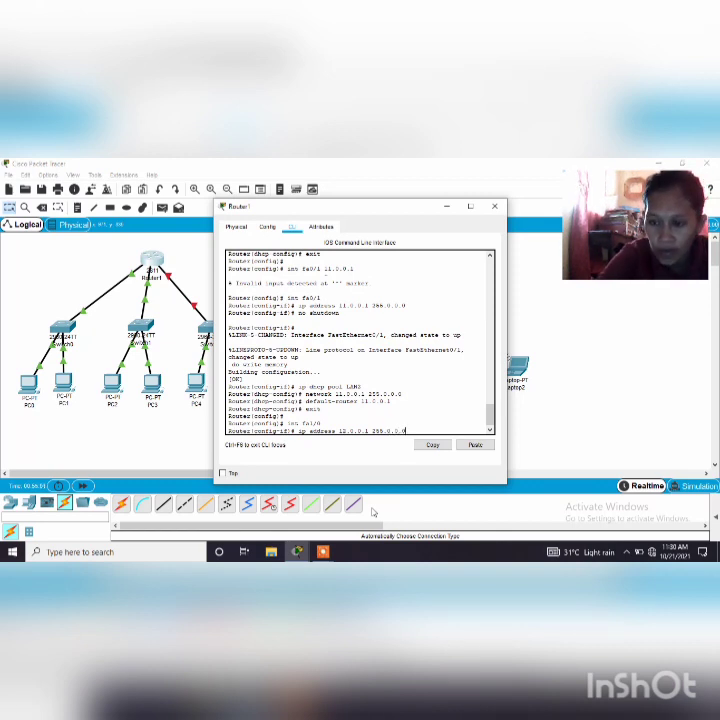
key(Return)
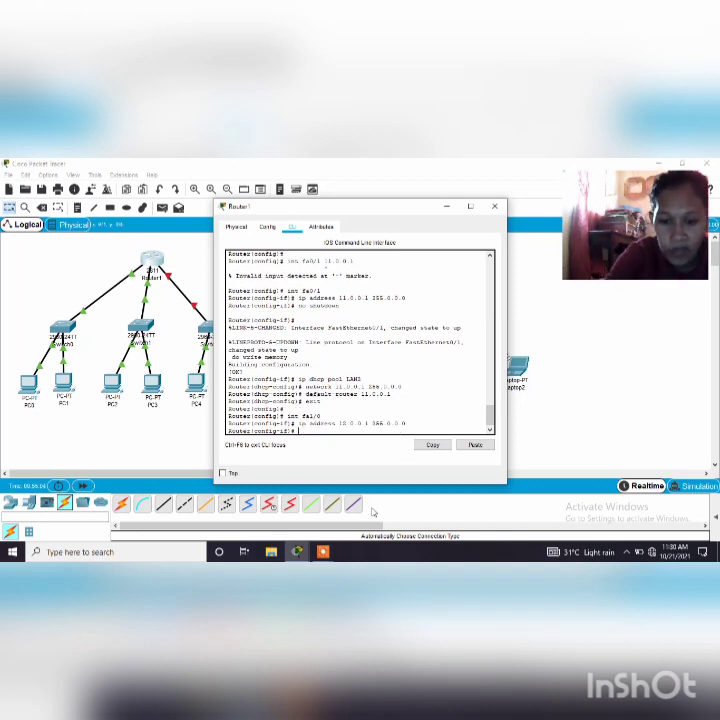
Enable the router's fa1/0 interface with the no shutdown command
text(eo shut)
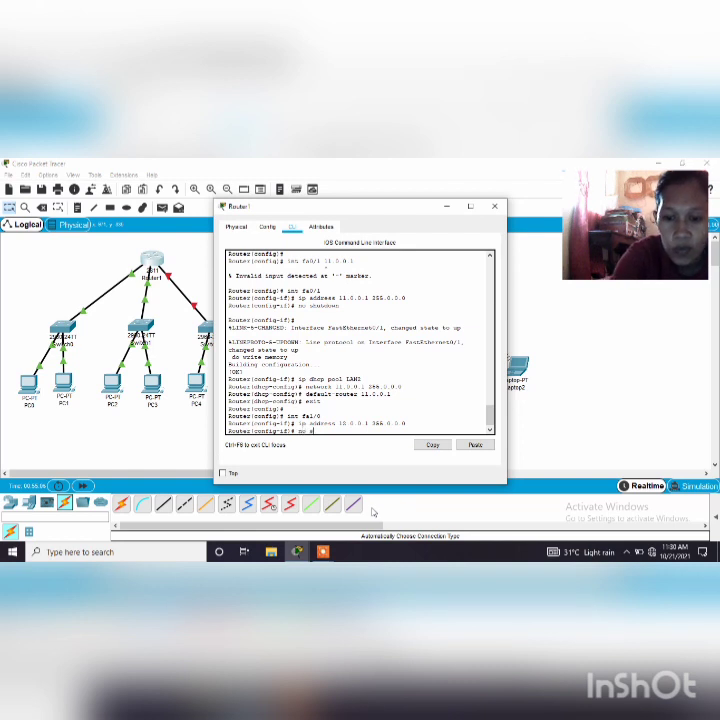
text(down)
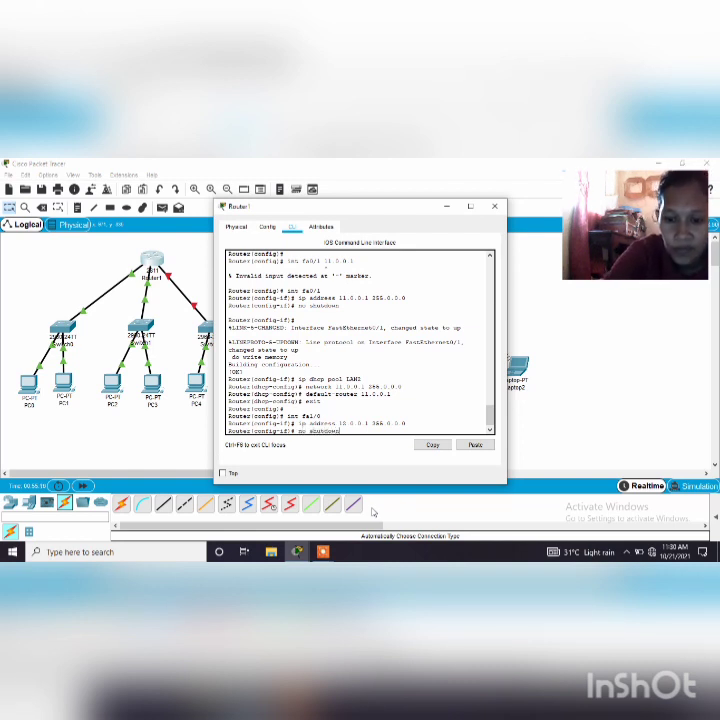
key(Return)
Save the router configuration, including the fa1/0 settings, with do write memory
text(do)
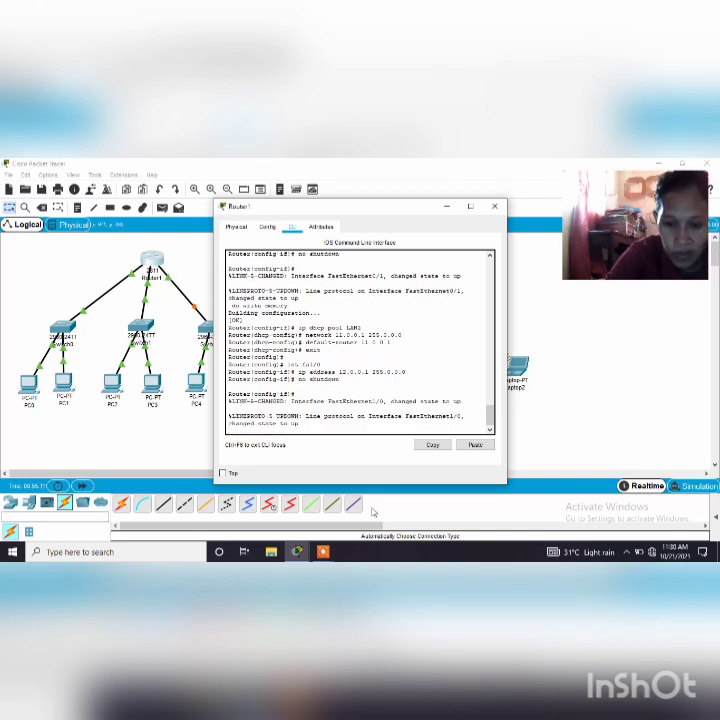
text( write)
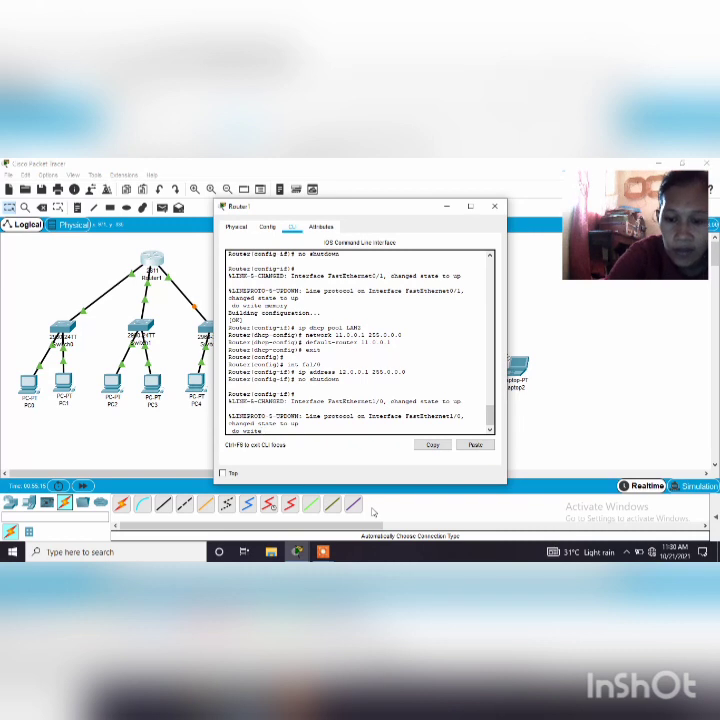
text( memory)
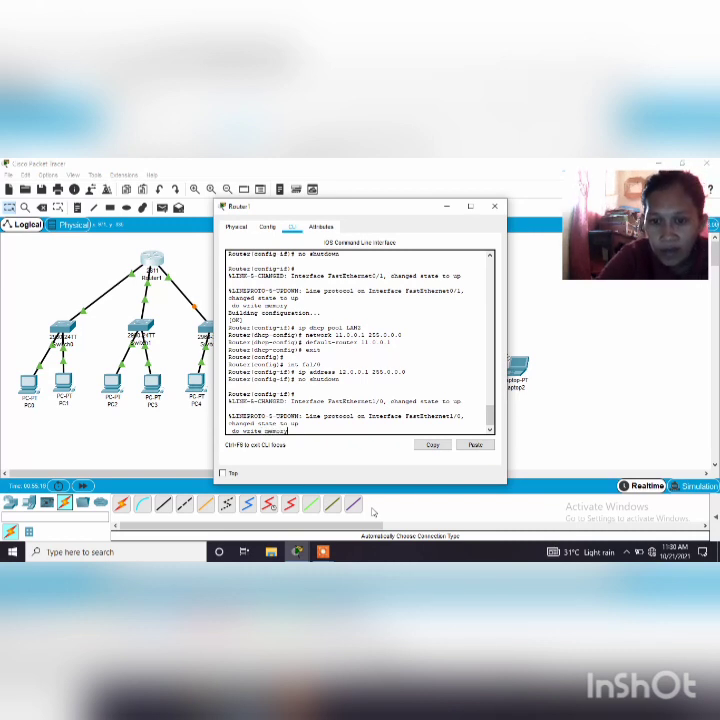
key(Return)
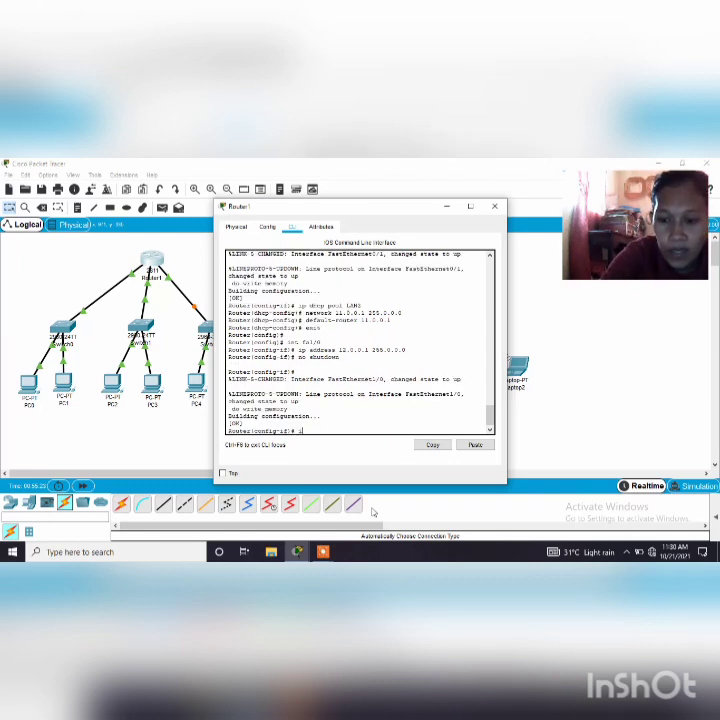
Create a DHCP pool named LAN3 on the router with the ip dhcp pool command
text(ip d)
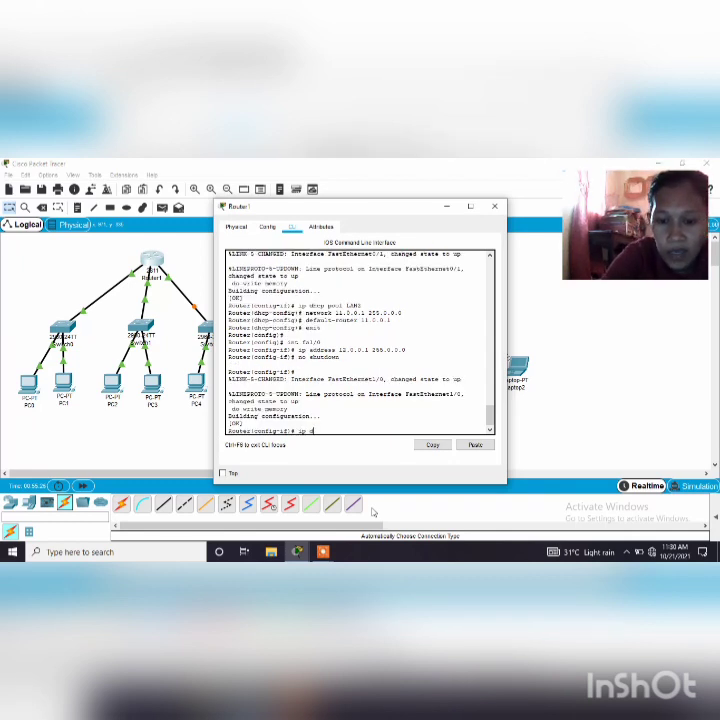
text(hcp)
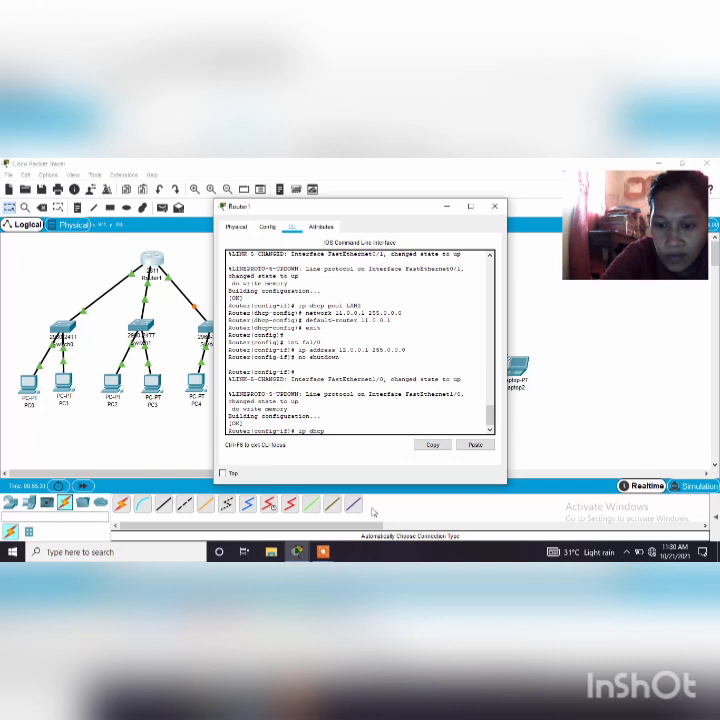
text( pool)
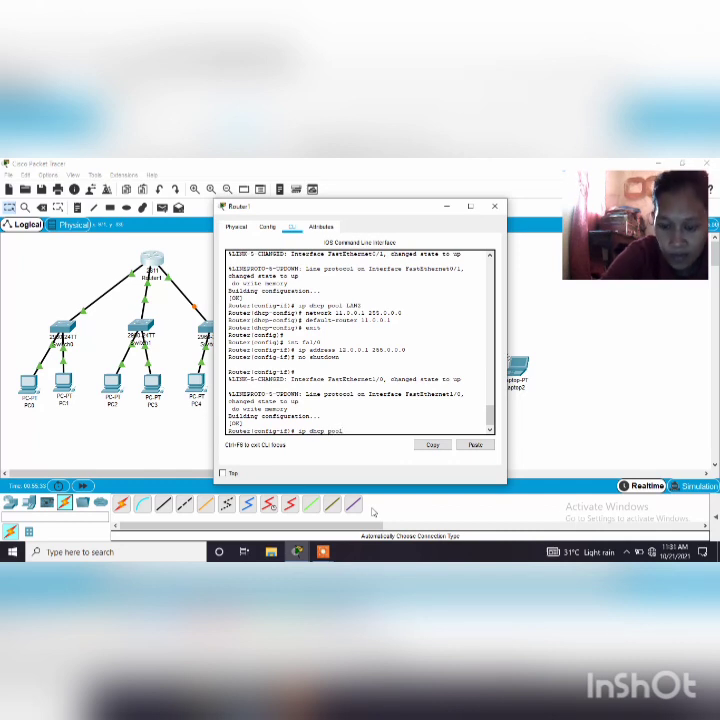
text( LA)
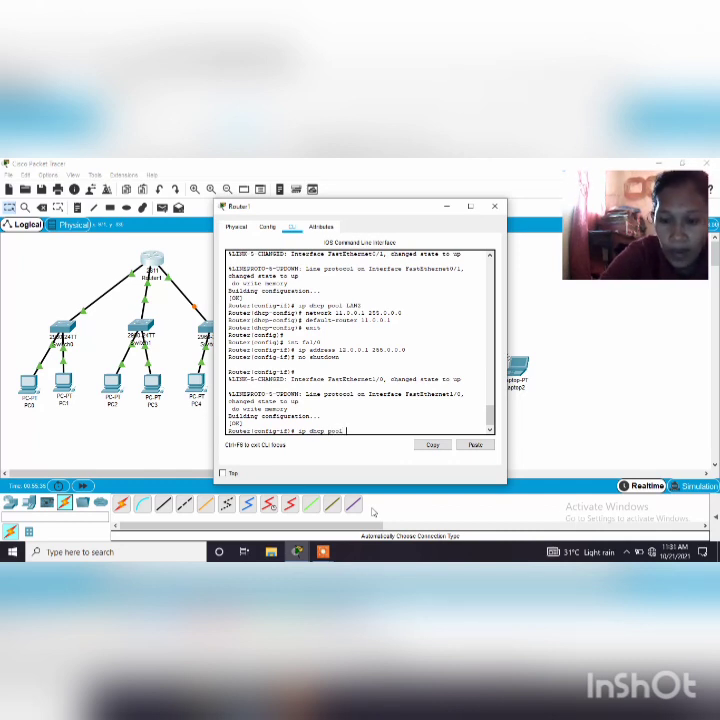
text(N)
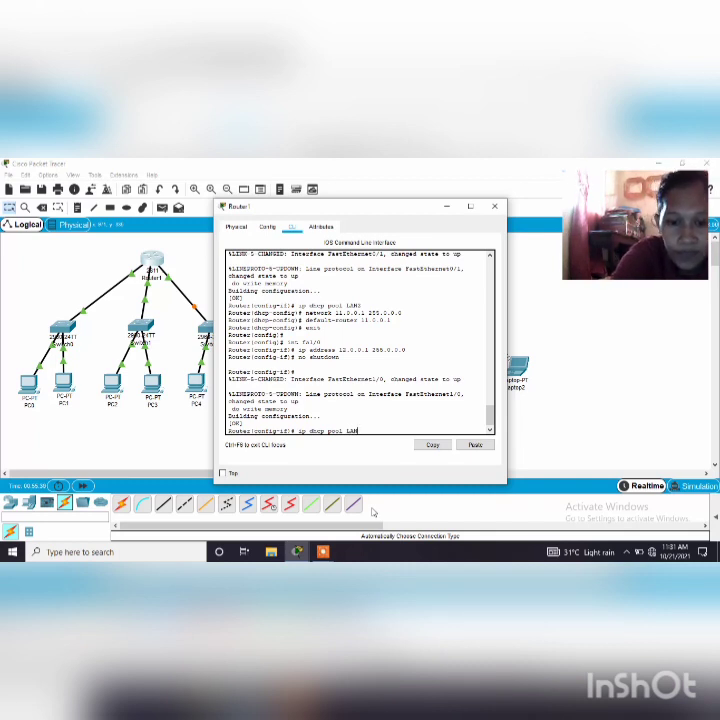
text(3)
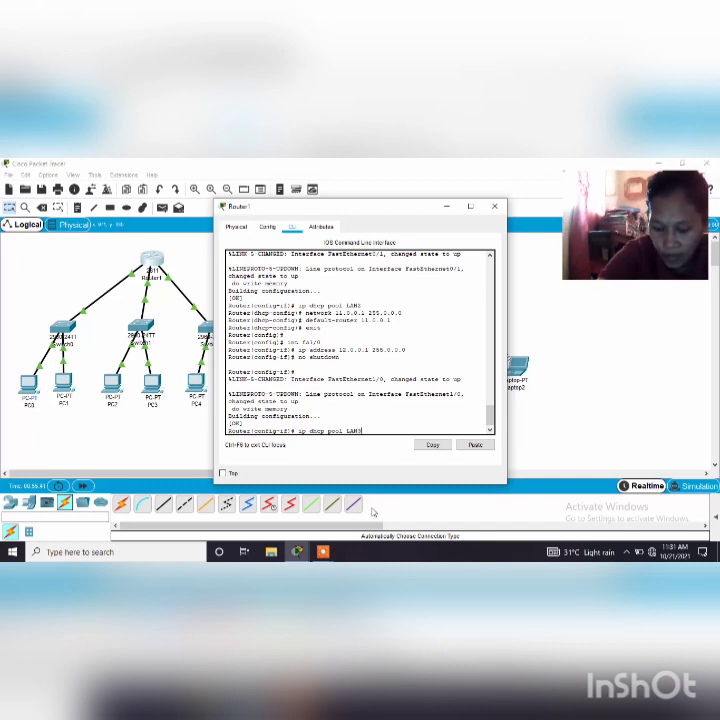
key(Return)
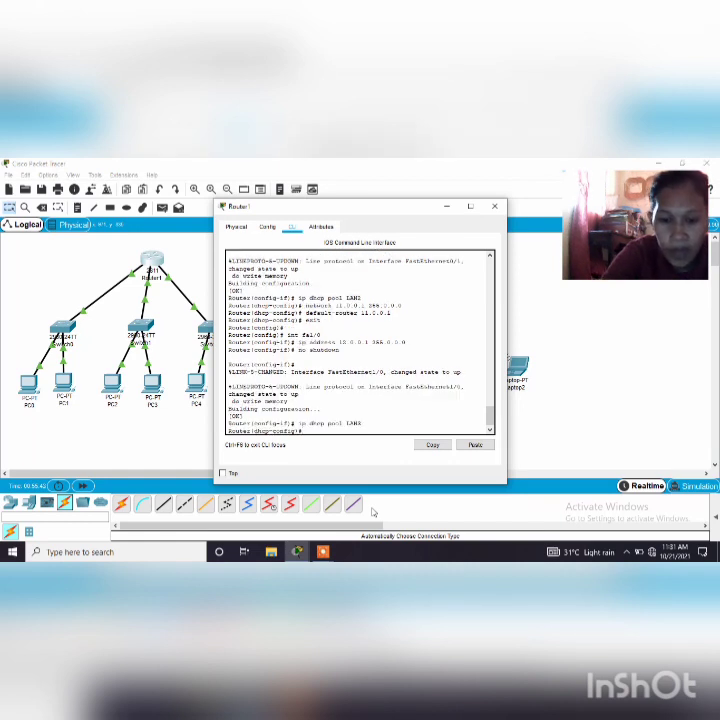
Define the LAN3 DHCP pool's network as 12.0.0.1 with subnet mask 255.0.0.0 using the network command
text(NETWOR)
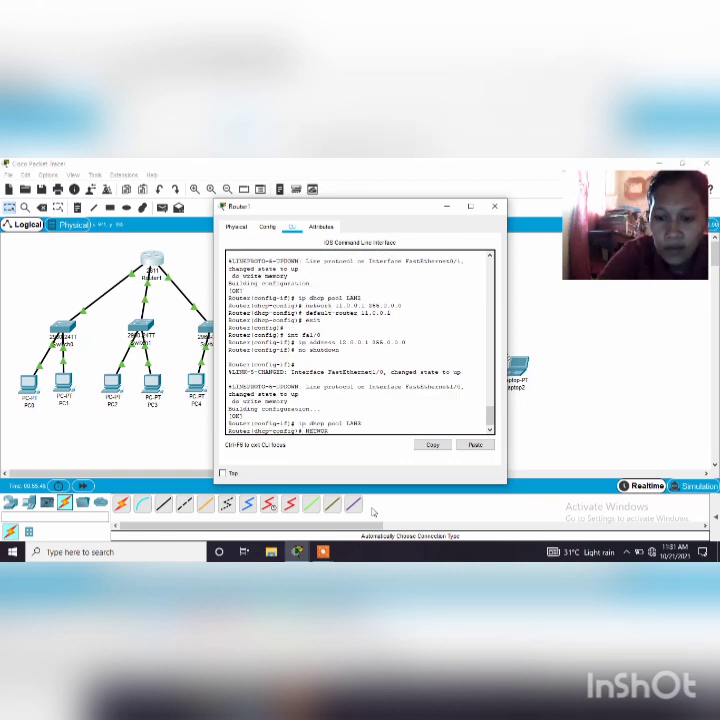
key(BackSpace)
key(BackSpace)
key(BackSpace)
key(BackSpace)
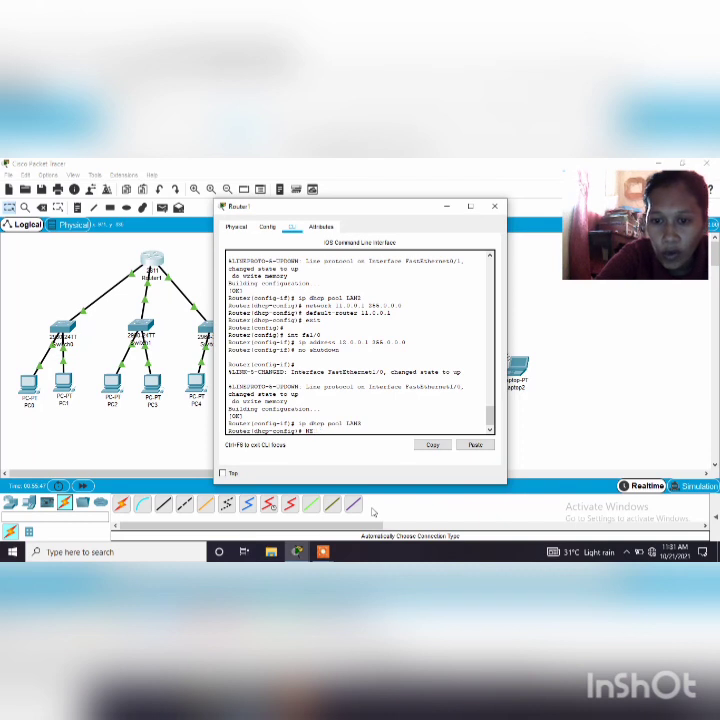
key(BackSpace)
key(BackSpace)
text(ne)
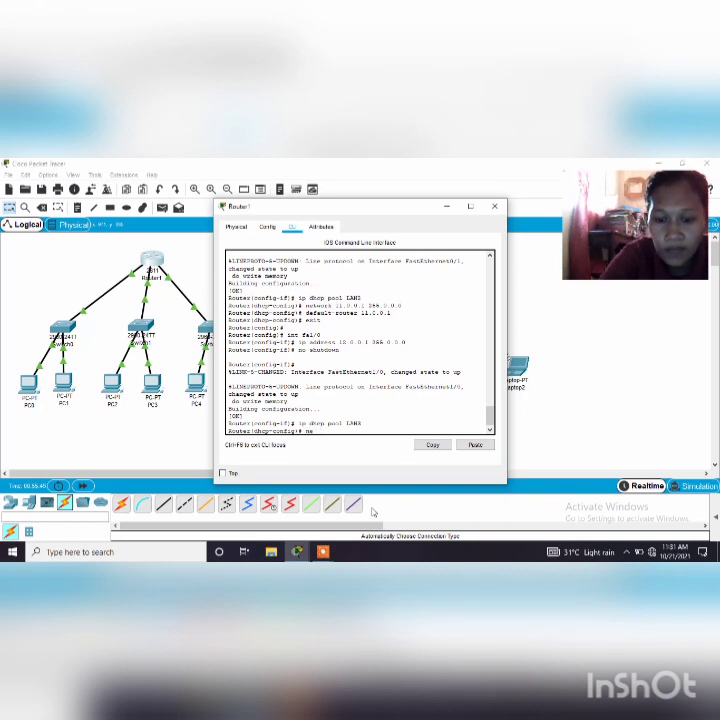
text(twork)
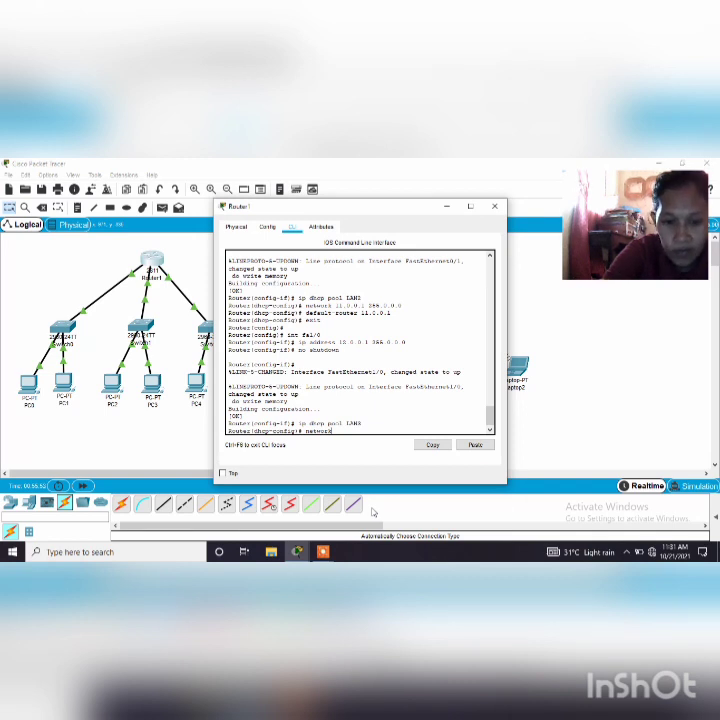
text( 1)
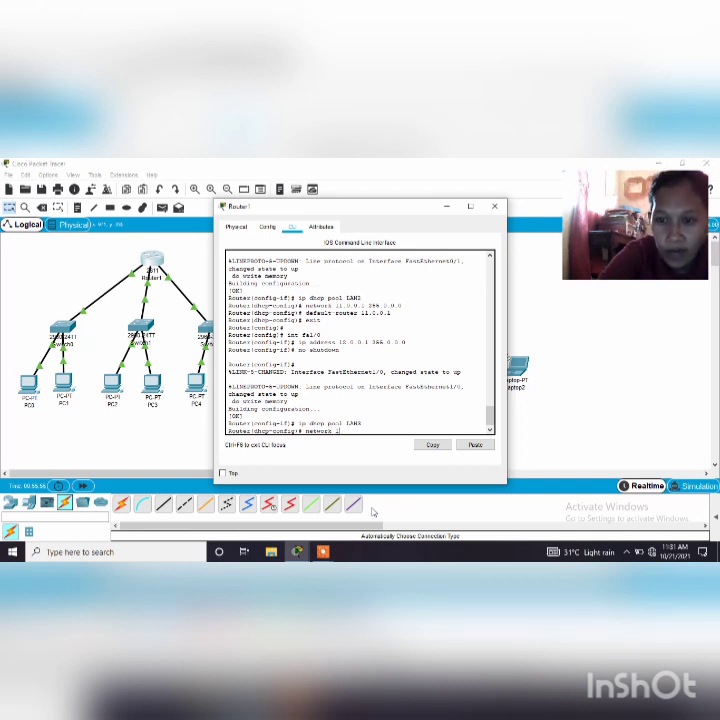
text(2.)
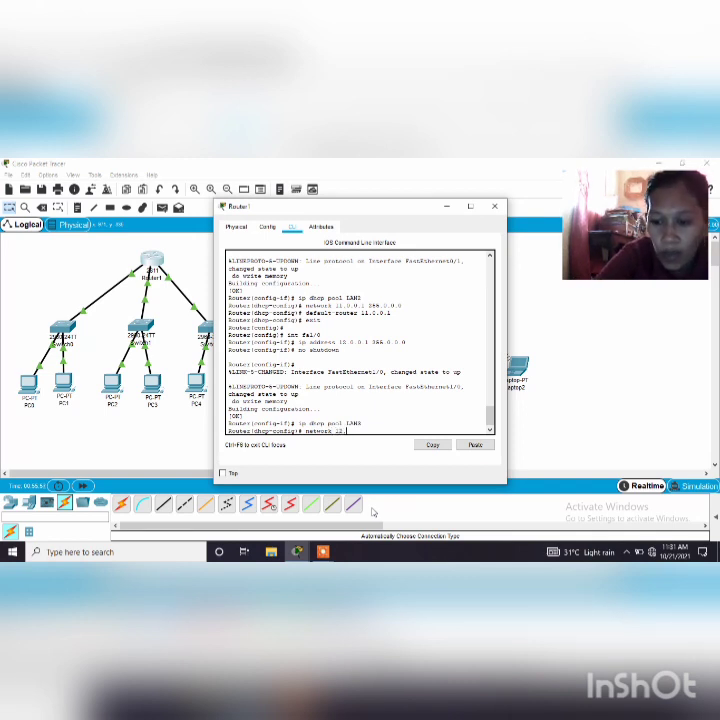
text(0.0.0)
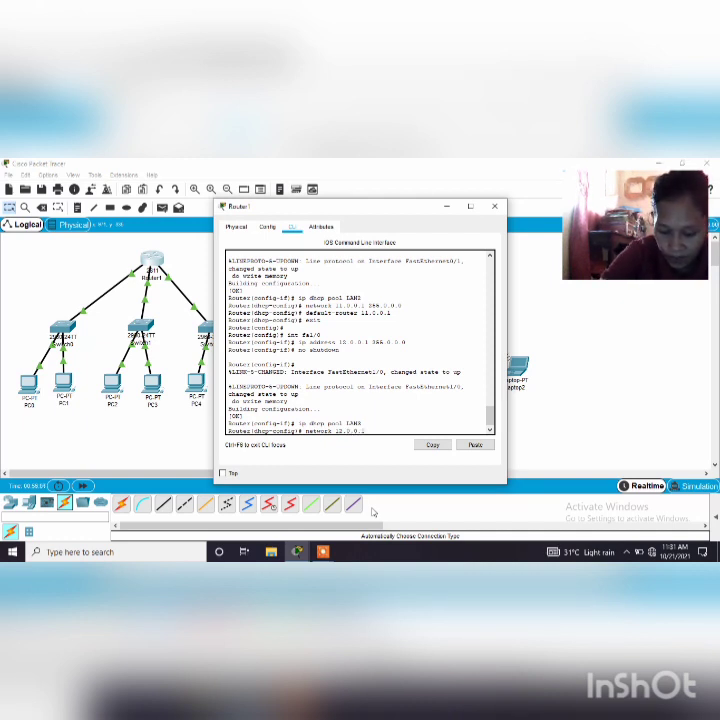
text( 2)
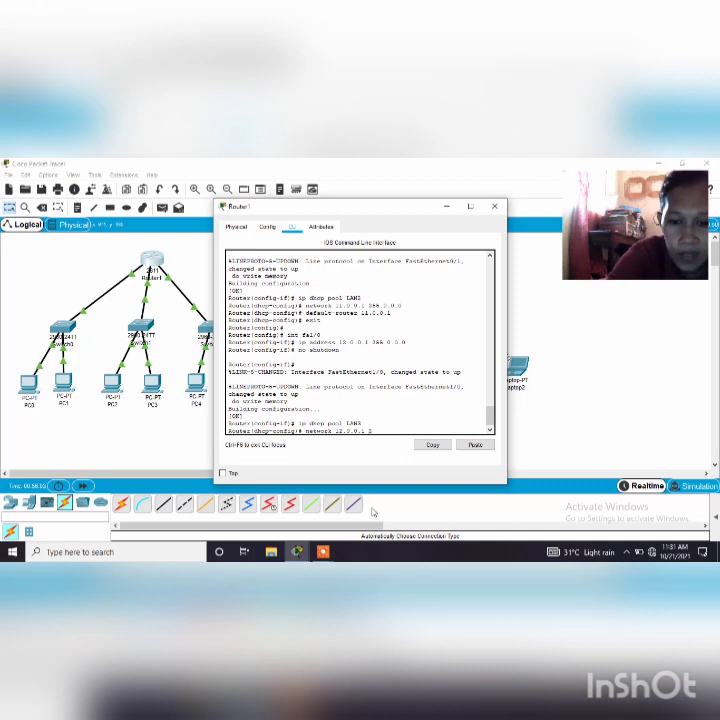
text(55.0.0.0)
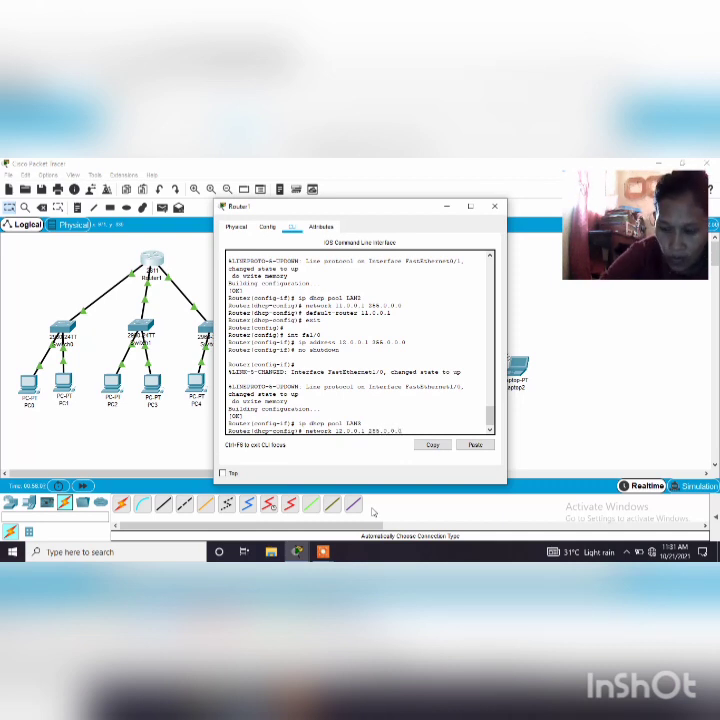
key(Return)
Set 12.0.0.1 as the LAN3 pool's default router, enter exit, and close the router's configuration window
text(de)
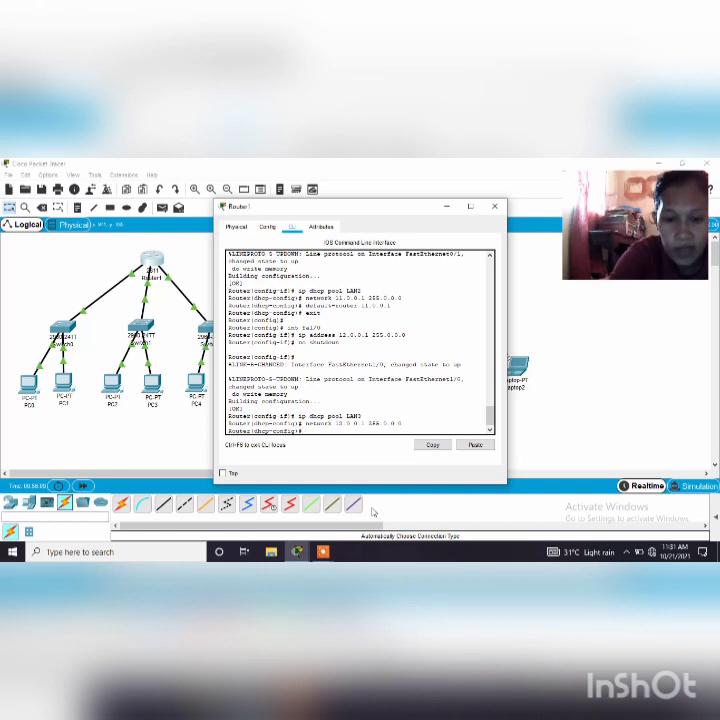
text(fau)
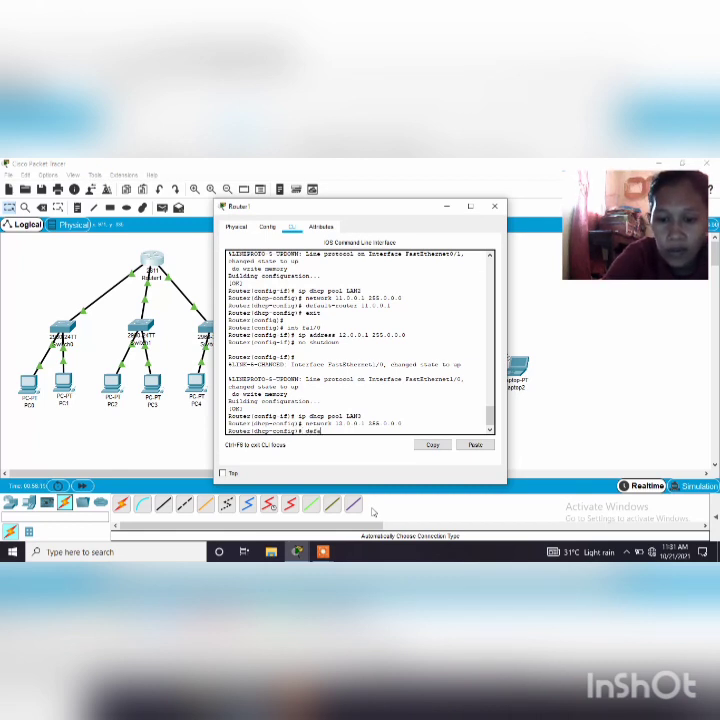
text(lt)
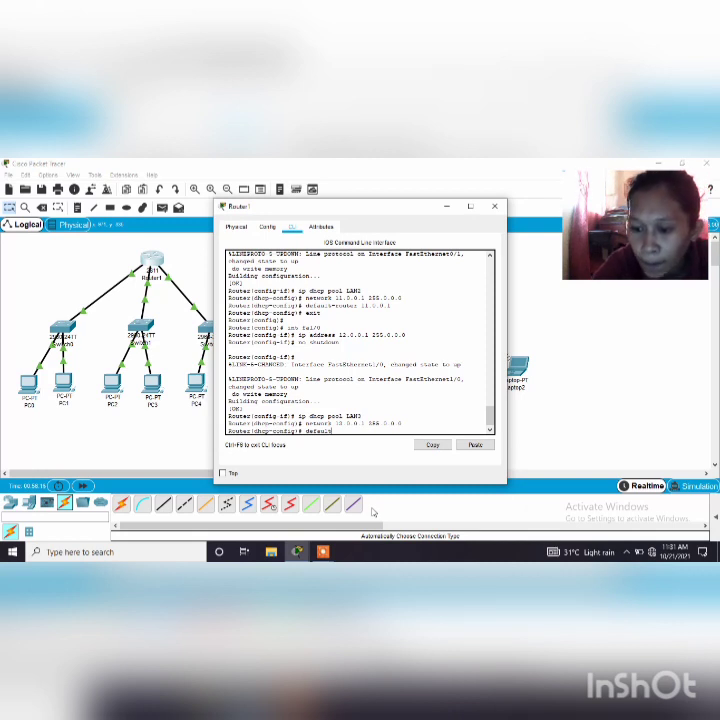
text(-)
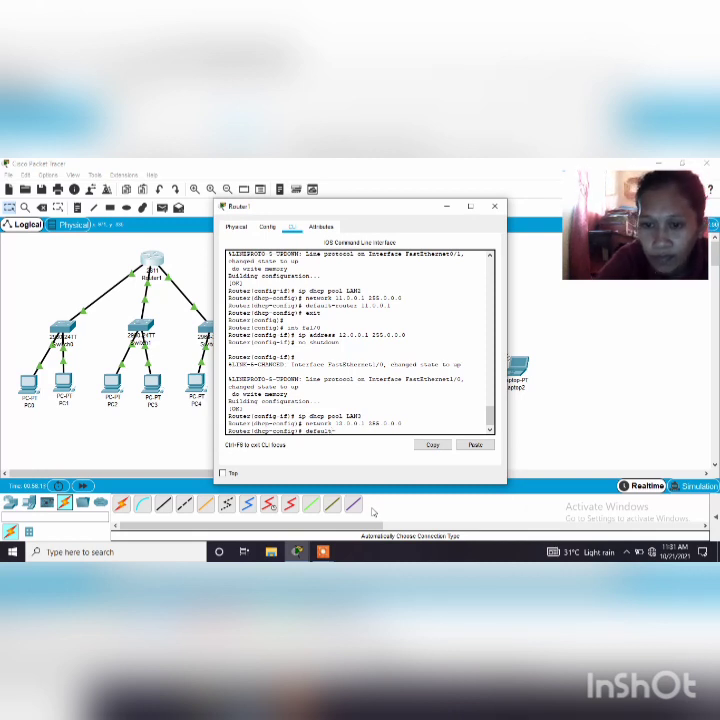
text(router)
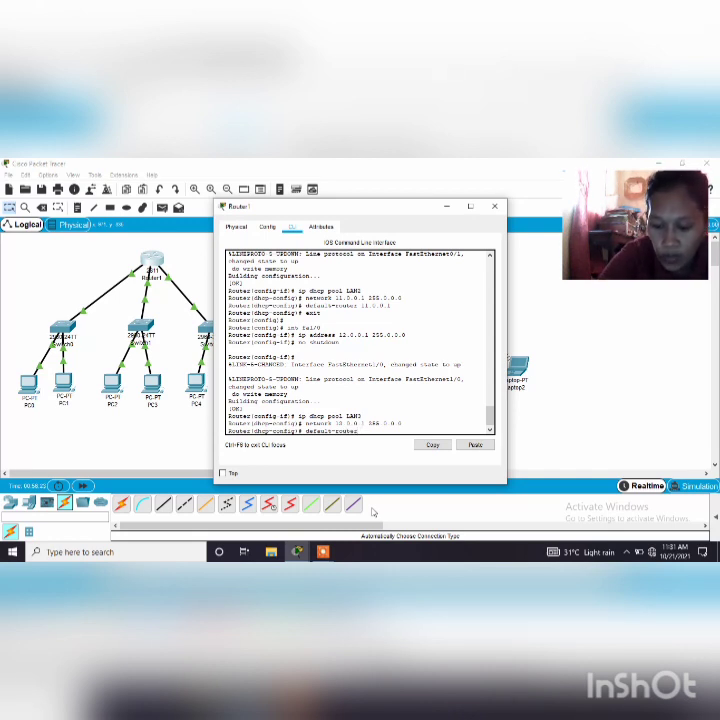
text( 12)
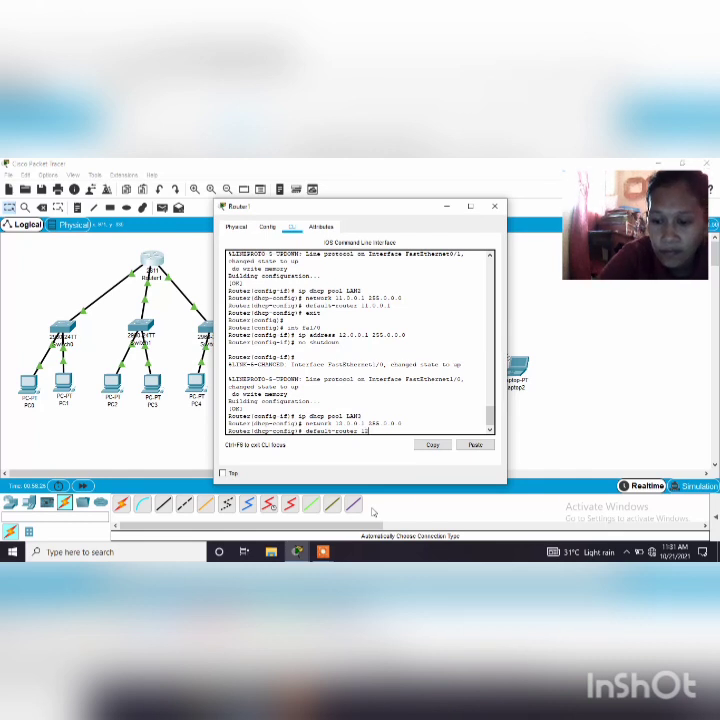
text(.0.0.1)
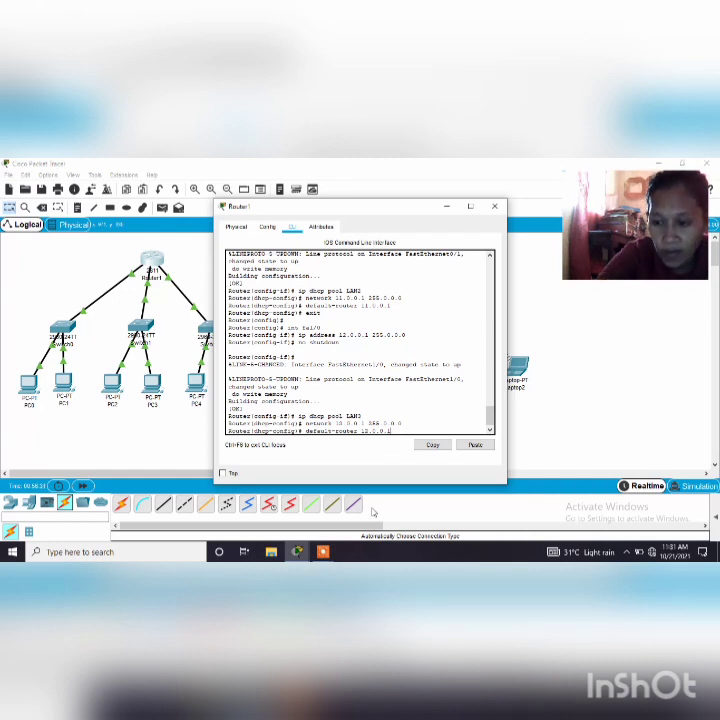
key(Return)
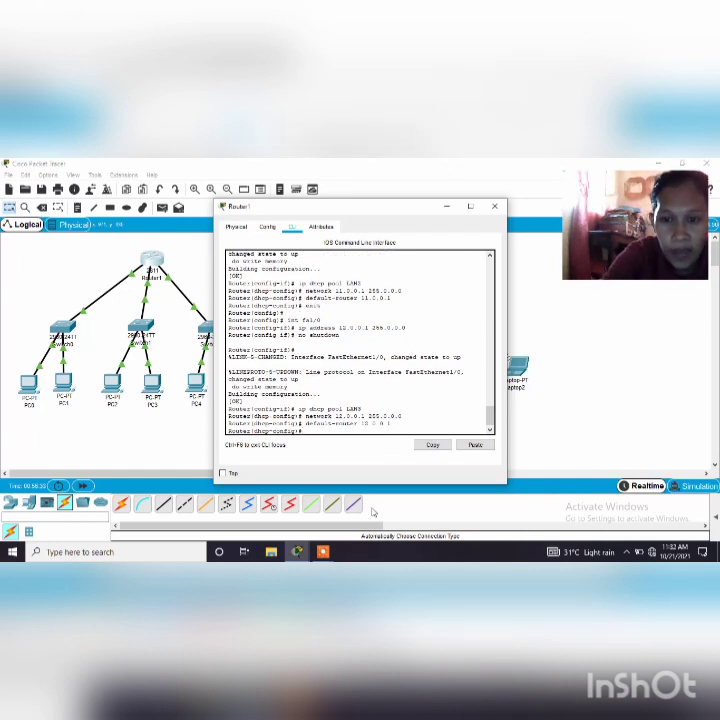
text(exit%DHCPD-4-PING_CONFLICT: DHCP address)
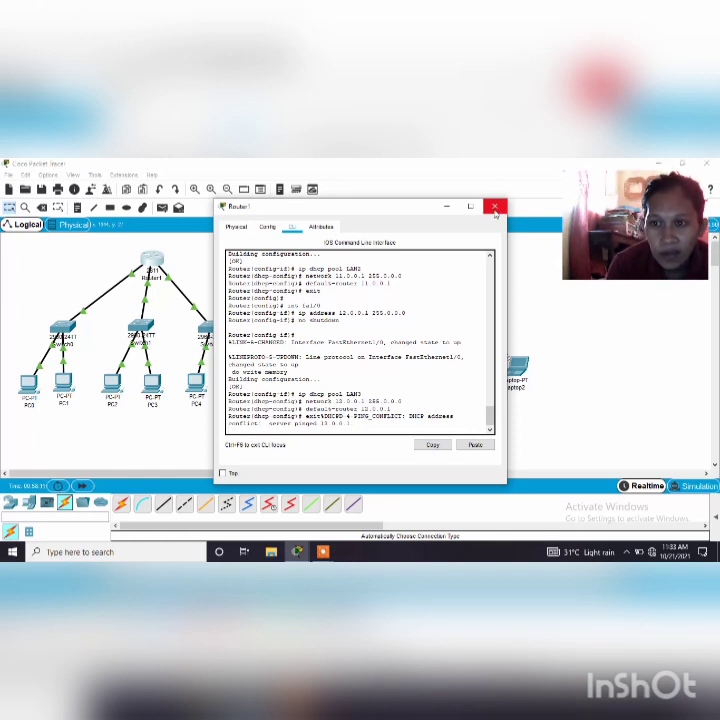
click(494, 207)
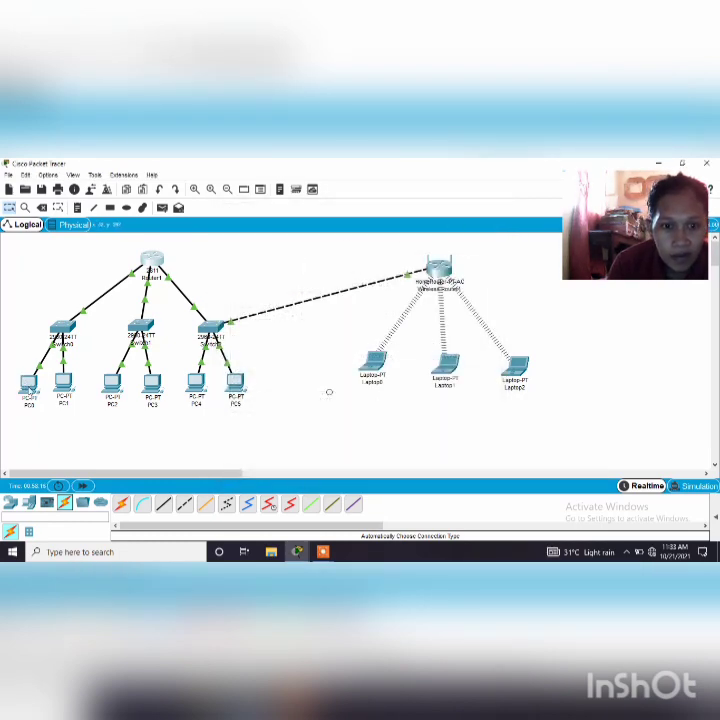
Switch PC0's IPv4 configuration on FastEthernet0 from static to DHCP
click(28, 383)
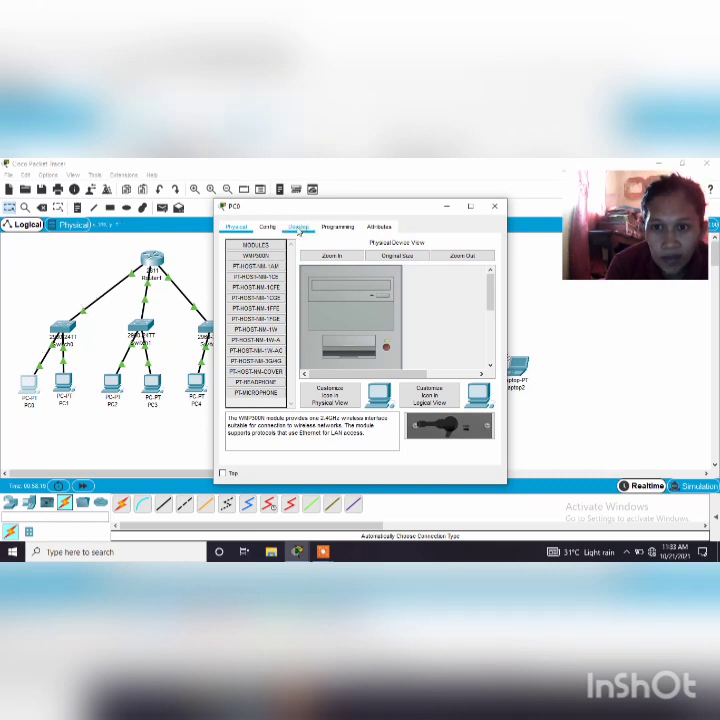
click(306, 230)
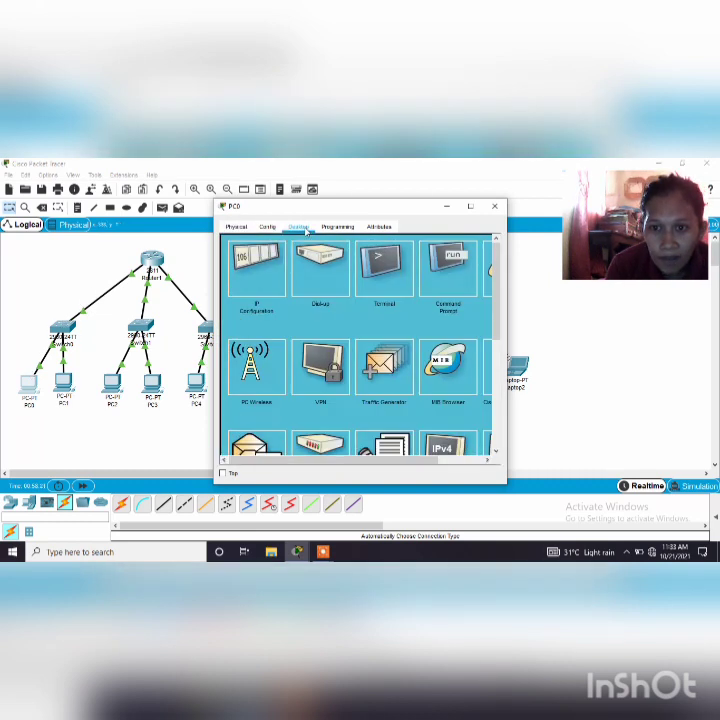
click(257, 279)
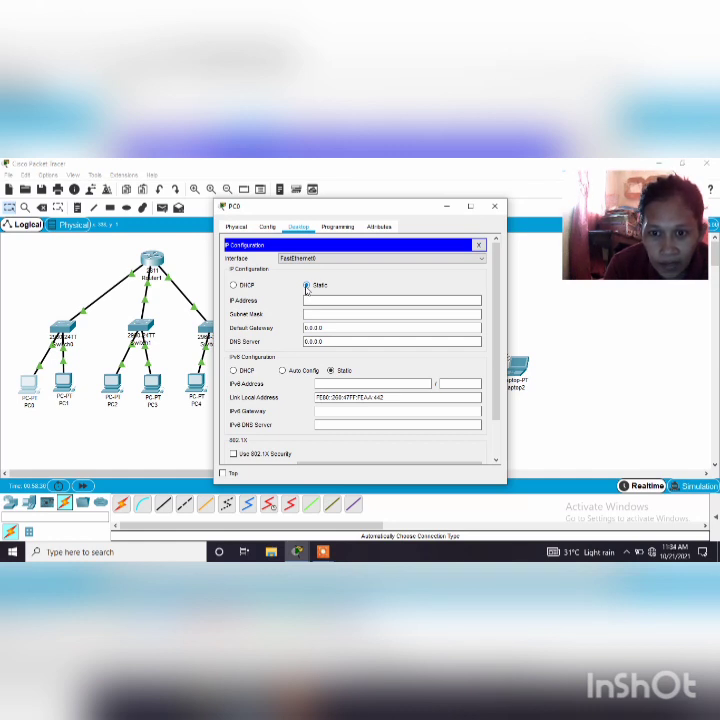
click(234, 286)
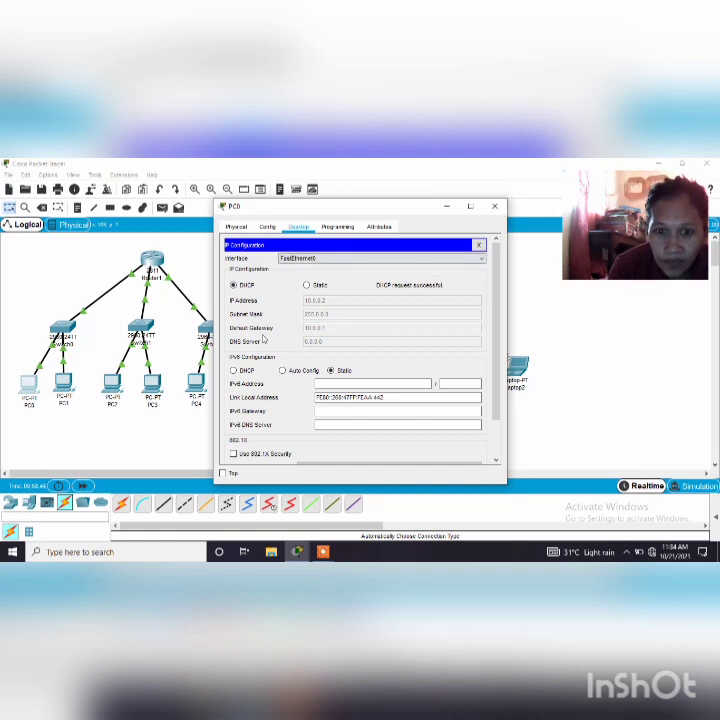
Switch PC1's IPv4 configuration on FastEthernet0 from static to DHCP
click(64, 384)
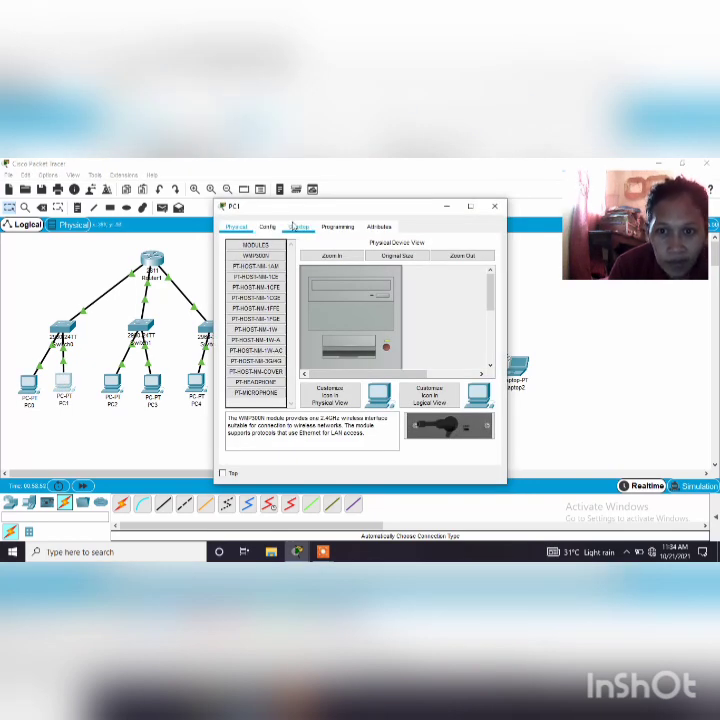
click(296, 227)
click(254, 280)
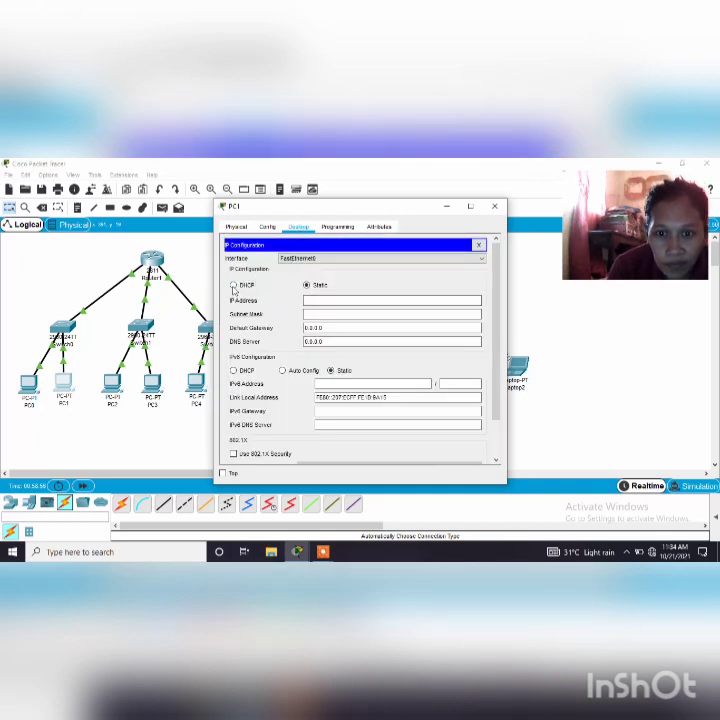
click(233, 286)
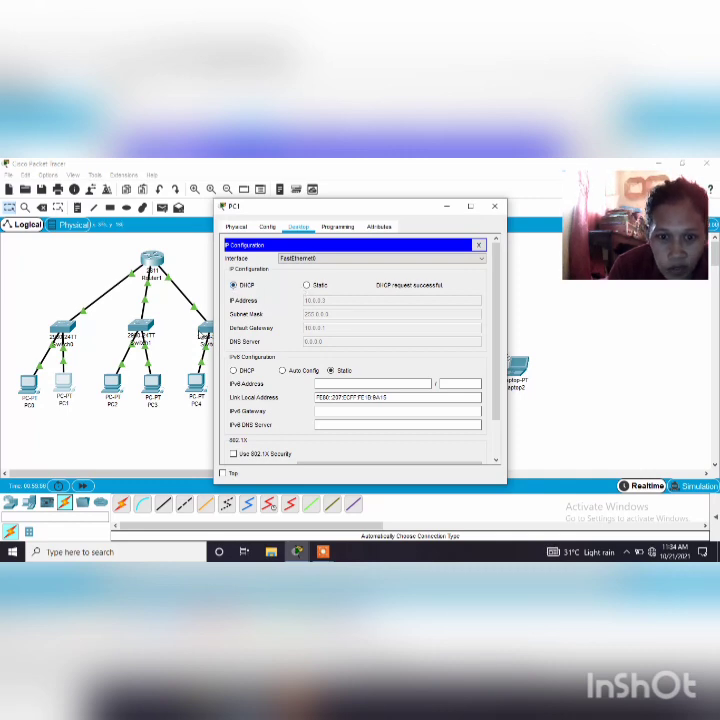
Switch PC2's IPv4 configuration on FastEthernet0 from static to DHCP
click(113, 383)
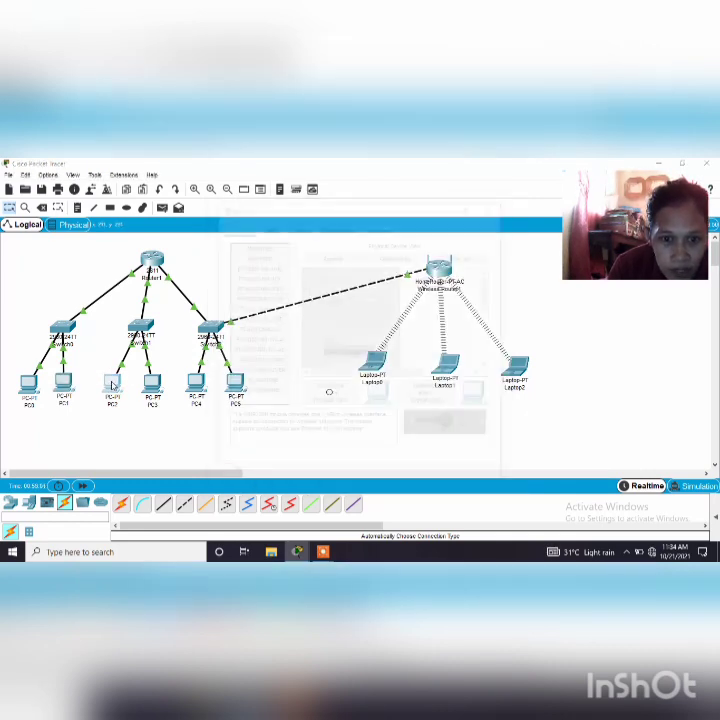
click(296, 226)
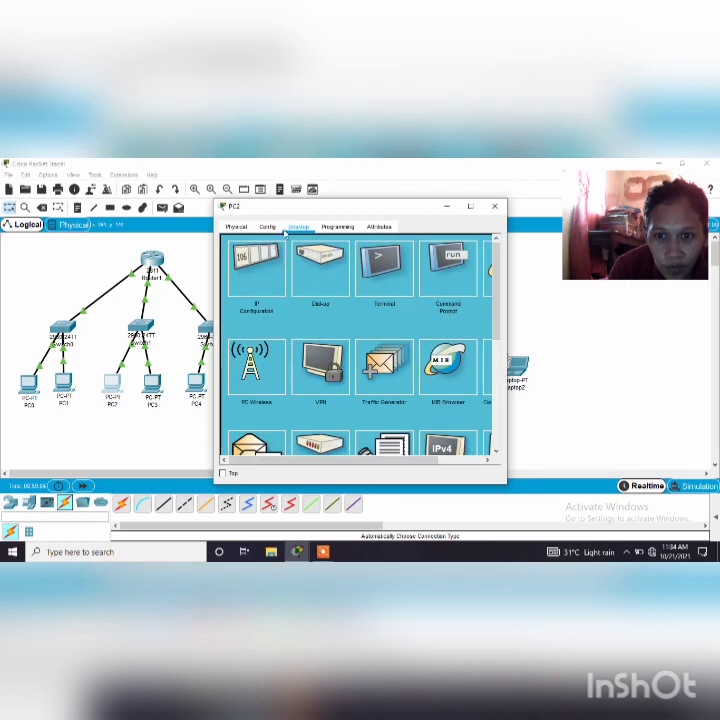
click(246, 248)
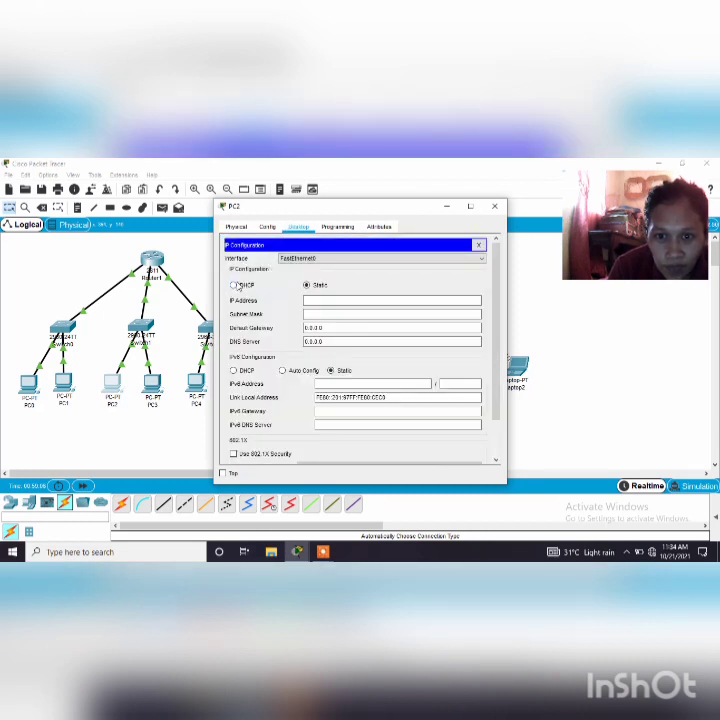
click(233, 285)
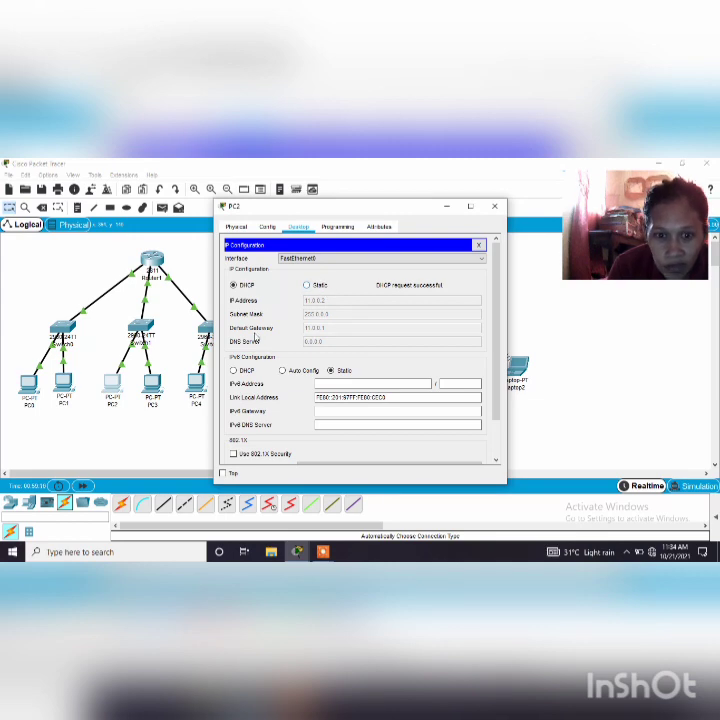
Switch PC3's IPv4 configuration on FastEthernet0 from static to DHCP
click(154, 384)
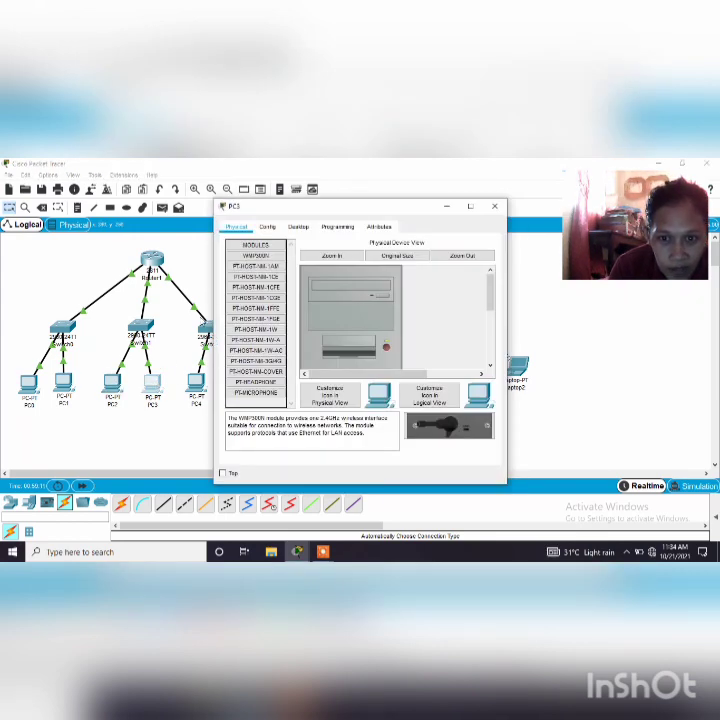
click(298, 227)
click(250, 258)
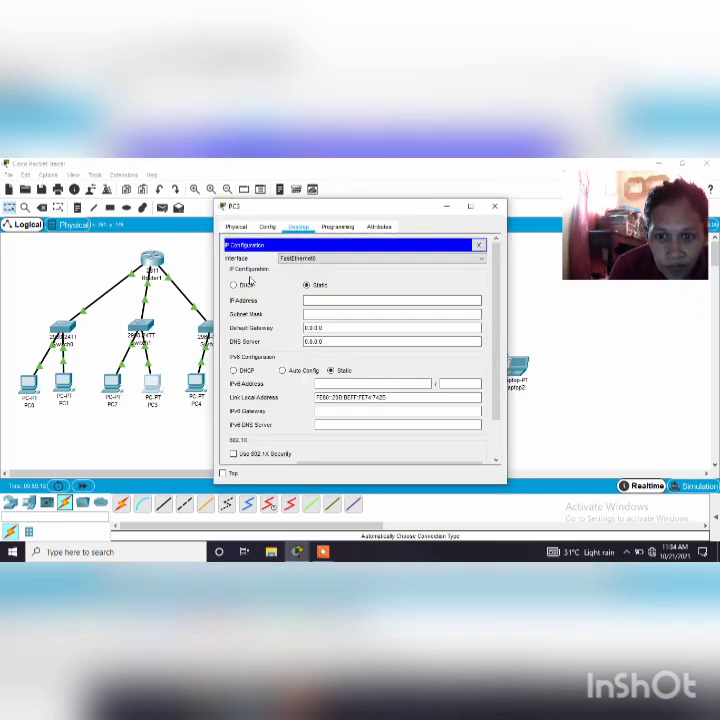
click(236, 286)
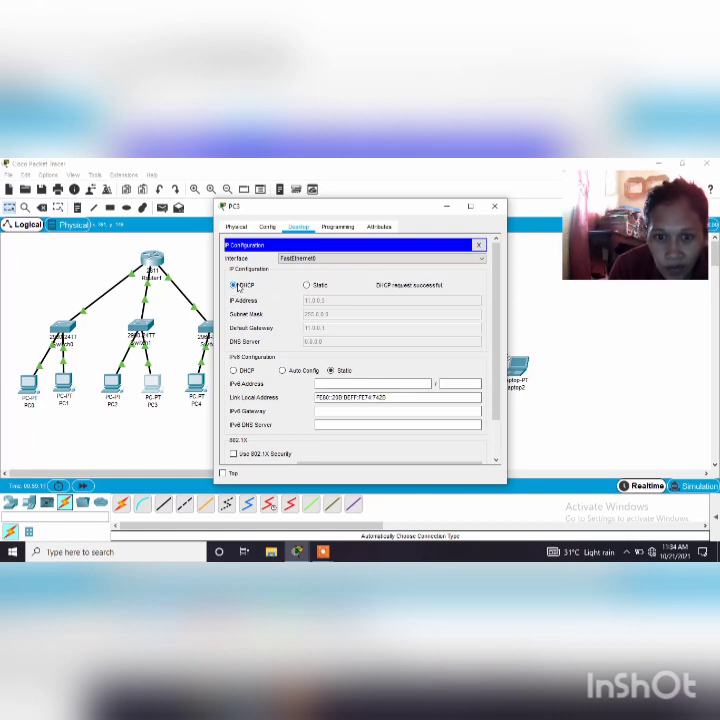
Switch PC4's IPv4 configuration on FastEthernet0 from static to DHCP
click(197, 386)
click(197, 386)
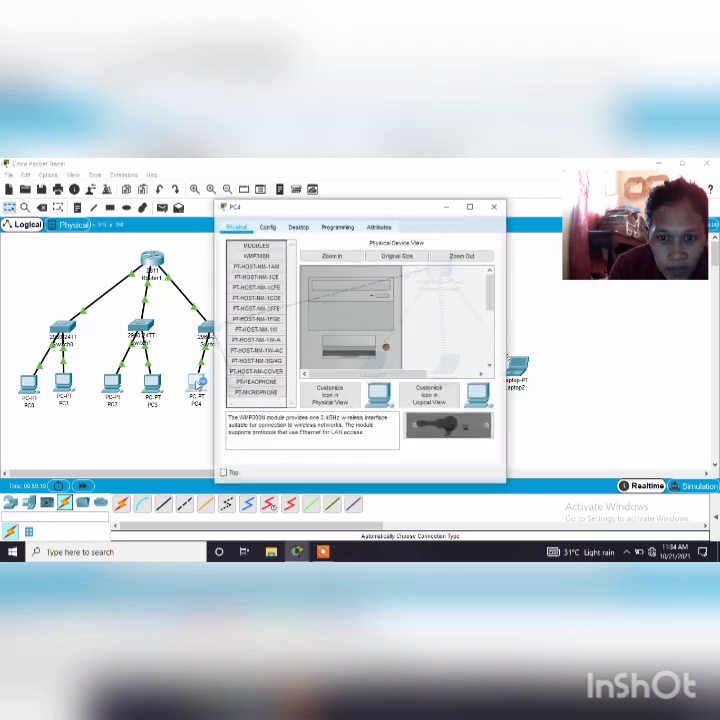
click(292, 228)
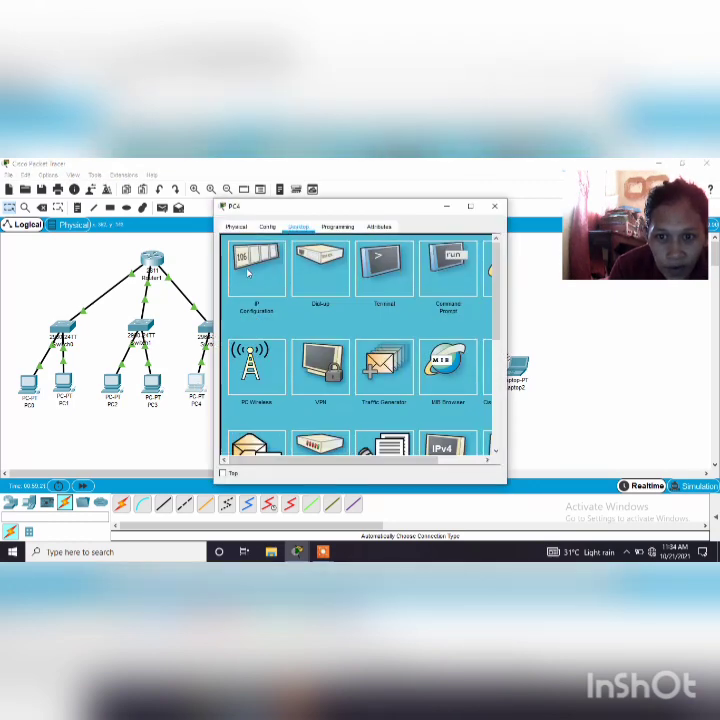
click(256, 270)
click(234, 286)
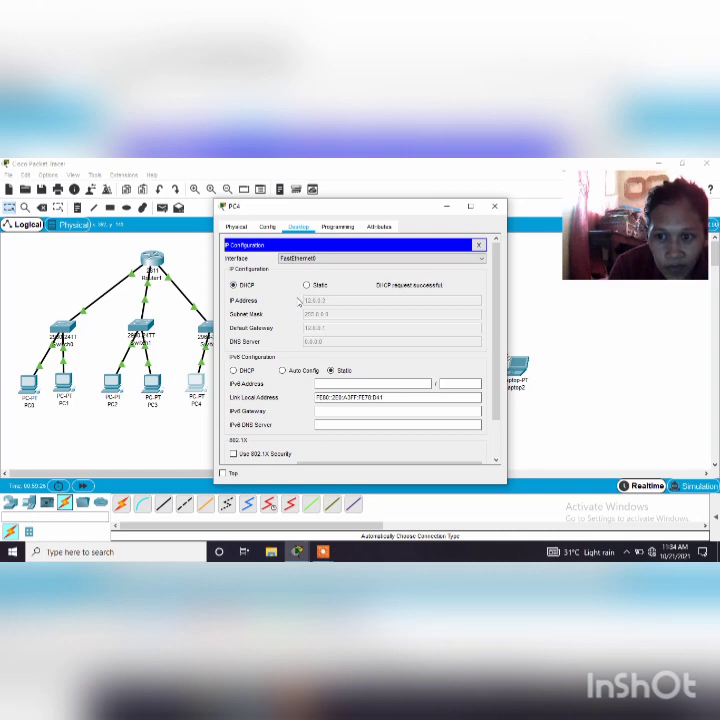
click(197, 271)
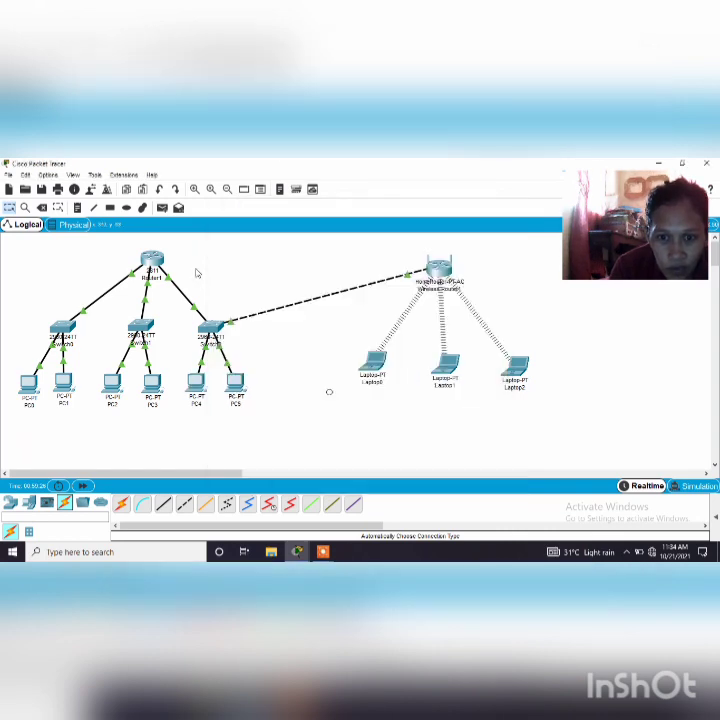
Switch PC5's IPv4 configuration on FastEthernet0 from static to DHCP and close its window
click(237, 381)
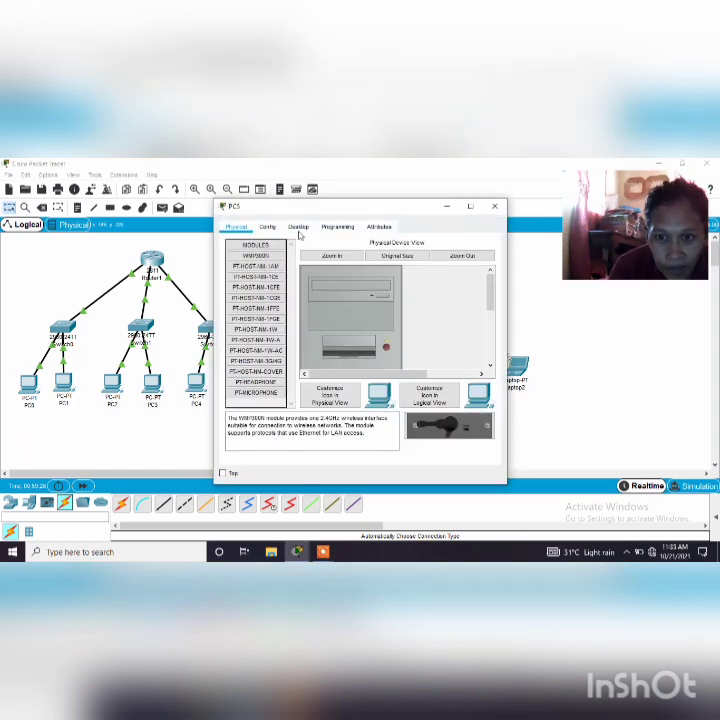
click(298, 227)
click(252, 250)
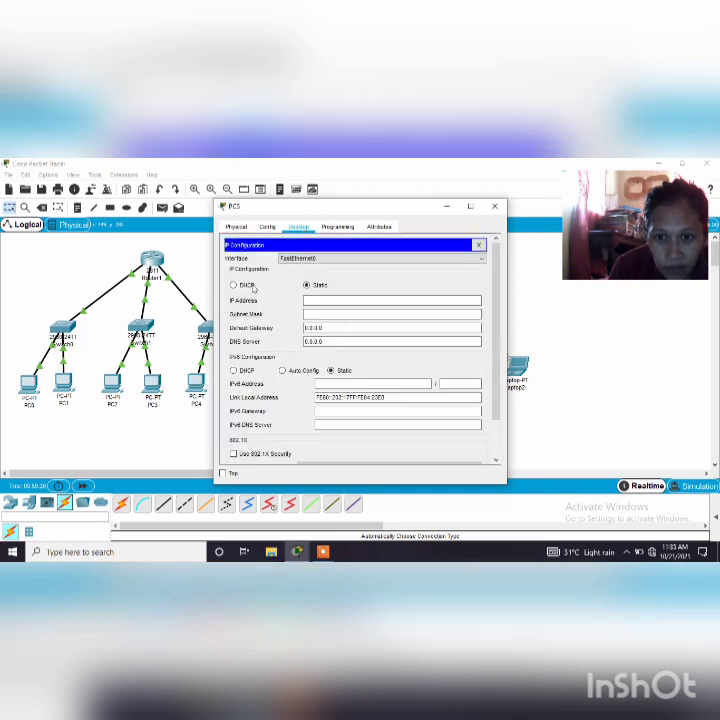
click(250, 286)
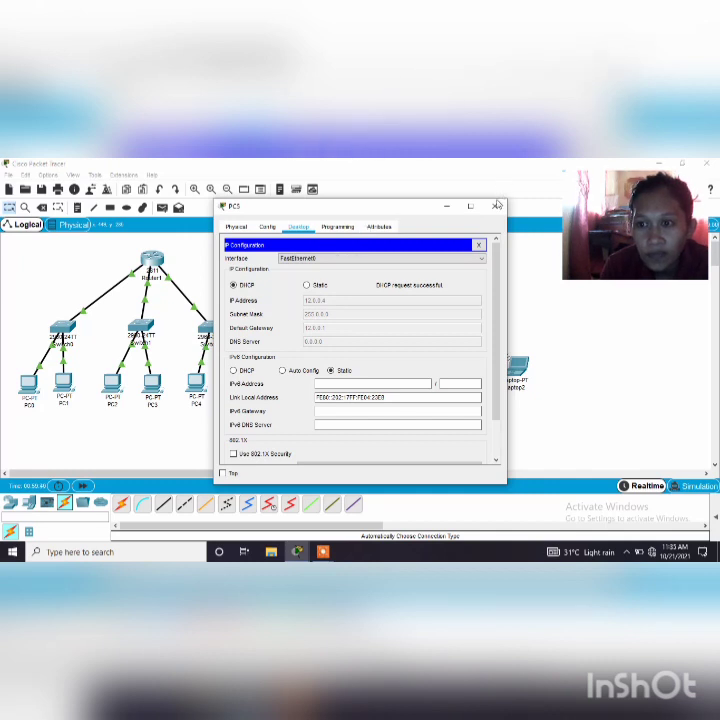
click(494, 206)
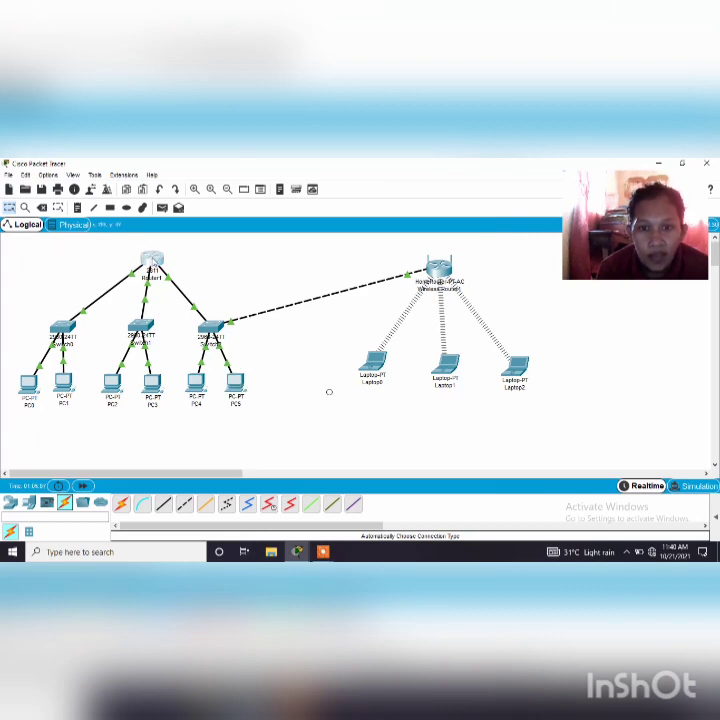
Add the networks 10.0.0.0, 11.0.0.0 and 12.0.0.0 to Router1's RIP routing and close its configuration
mouse_move(153, 263)
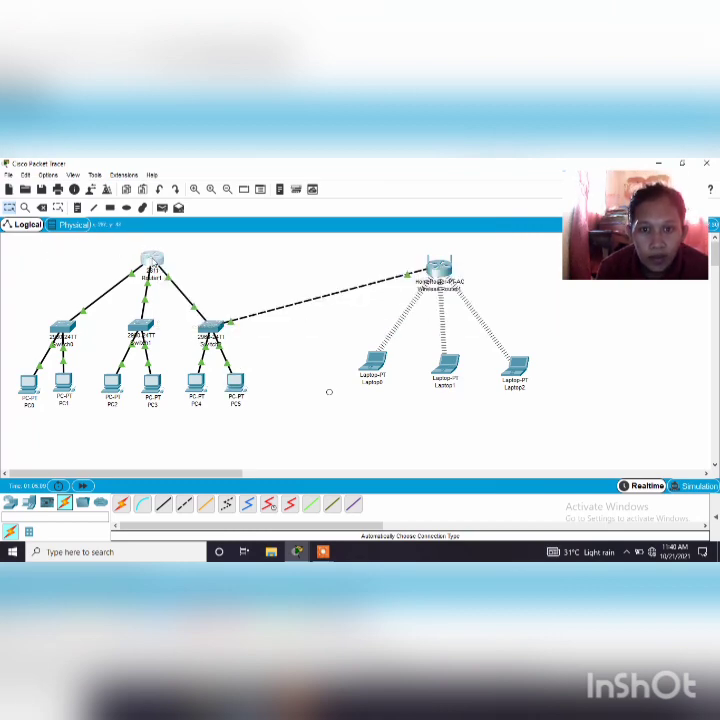
click(153, 262)
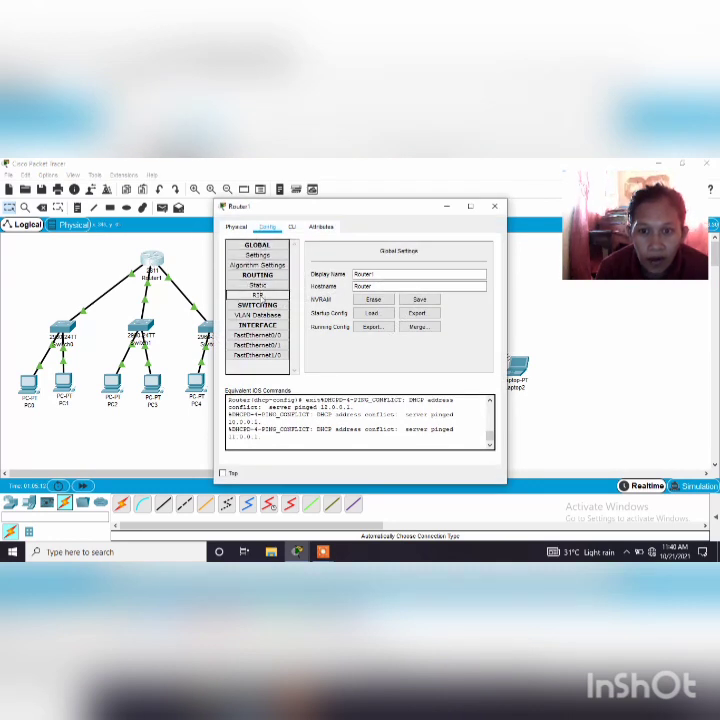
click(257, 295)
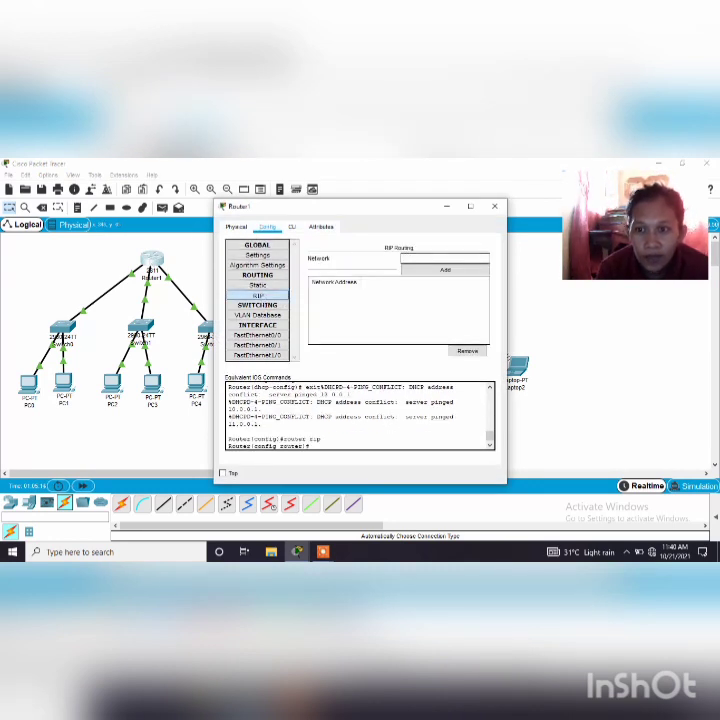
click(410, 259)
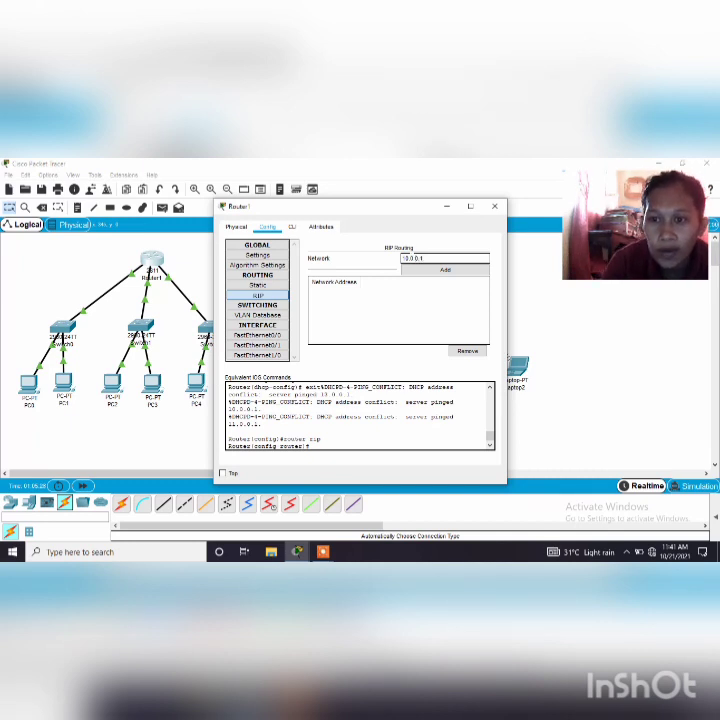
click(455, 272)
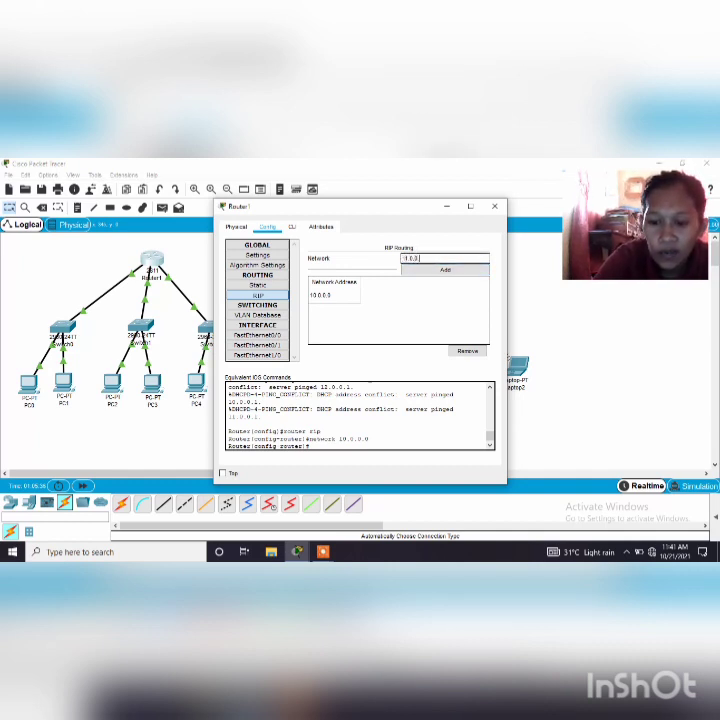
click(460, 271)
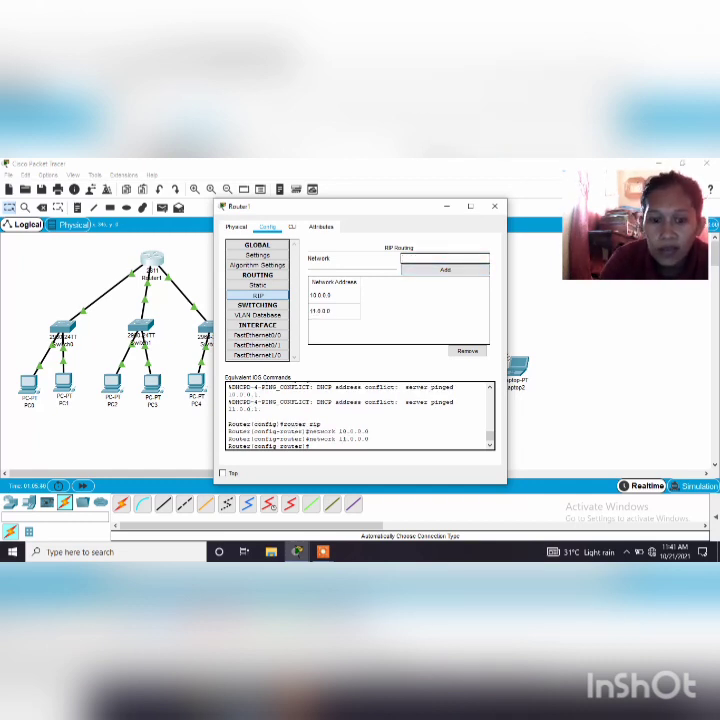
text(12.0.0.1)
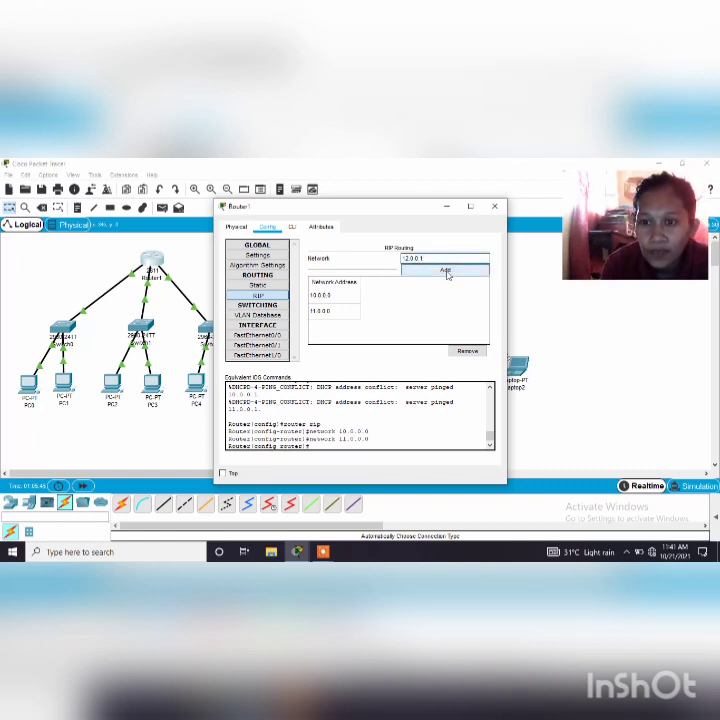
click(448, 273)
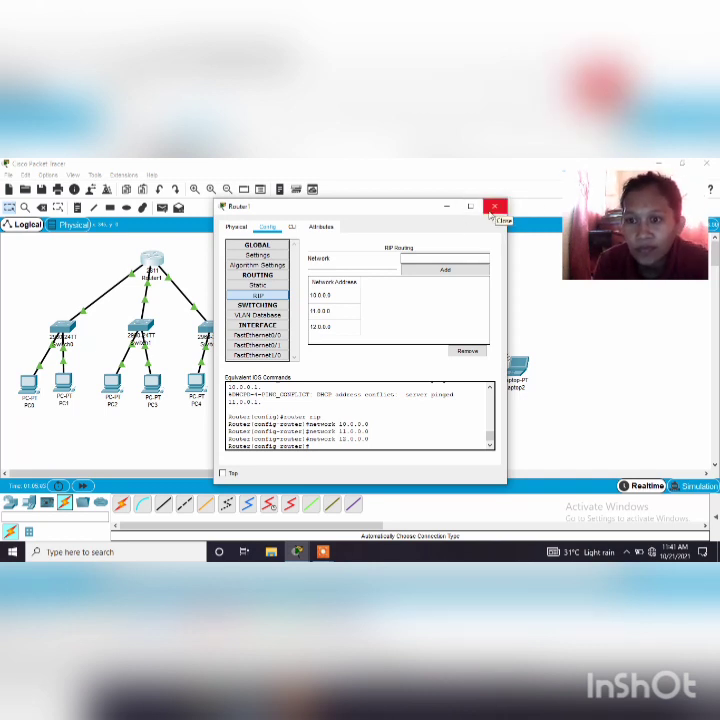
click(495, 208)
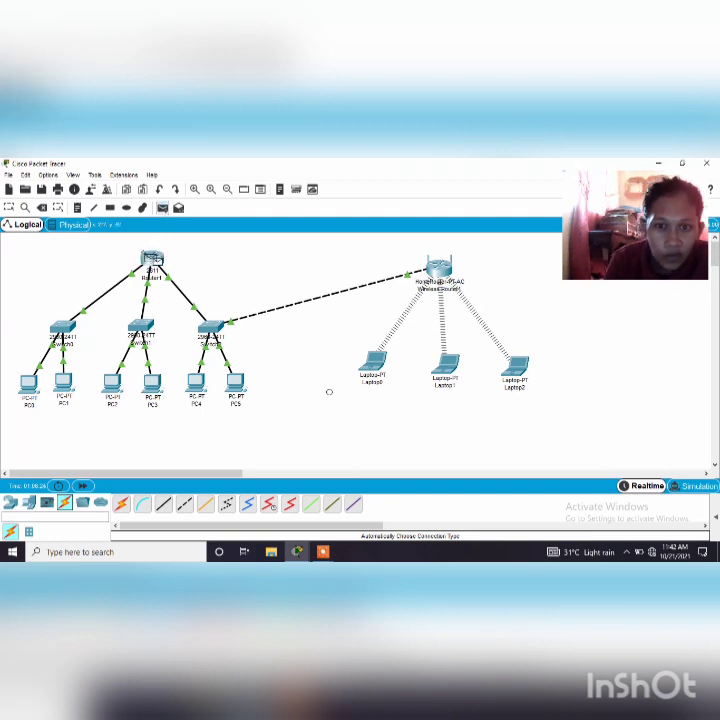
Test connectivity with simple PDUs from Router1 to PC0, PC1 and PC2, fast-forwarding time after each of the first two
key(Escape)
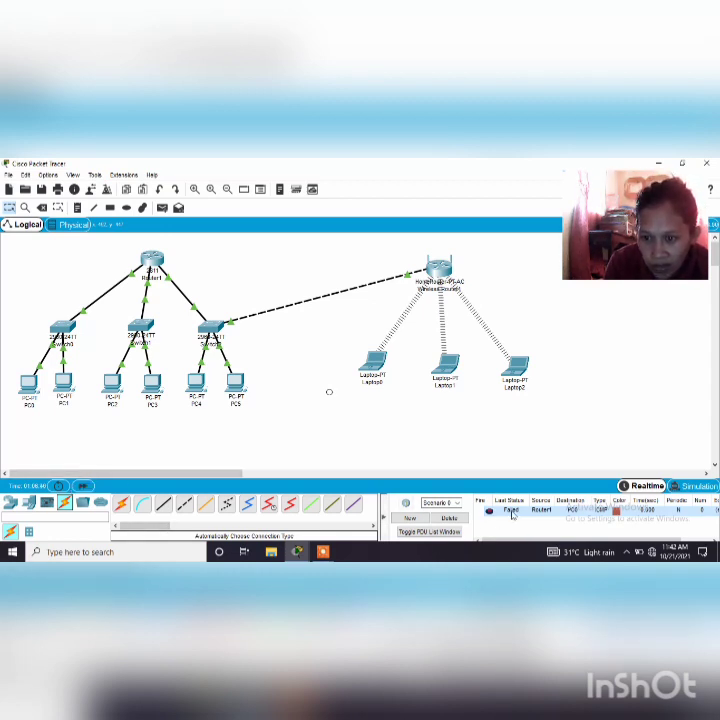
click(82, 488)
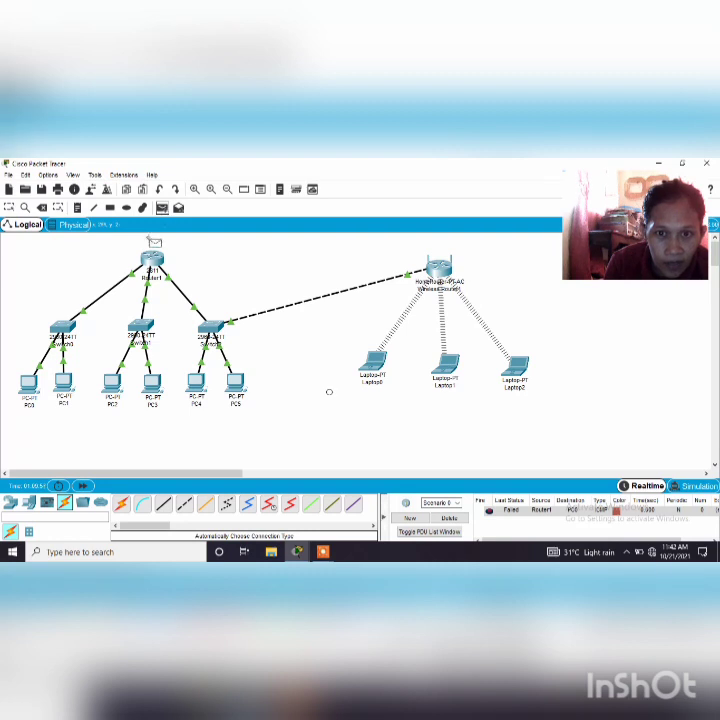
click(63, 384)
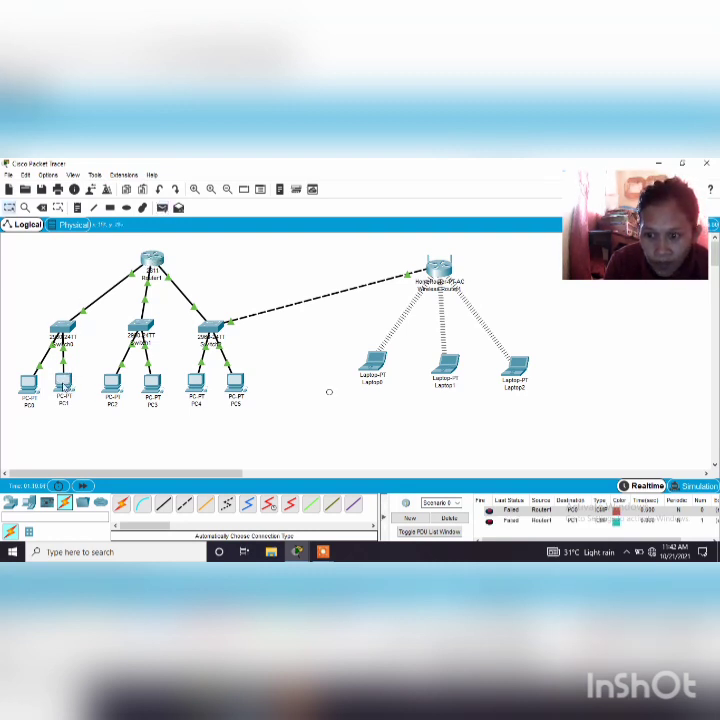
click(84, 487)
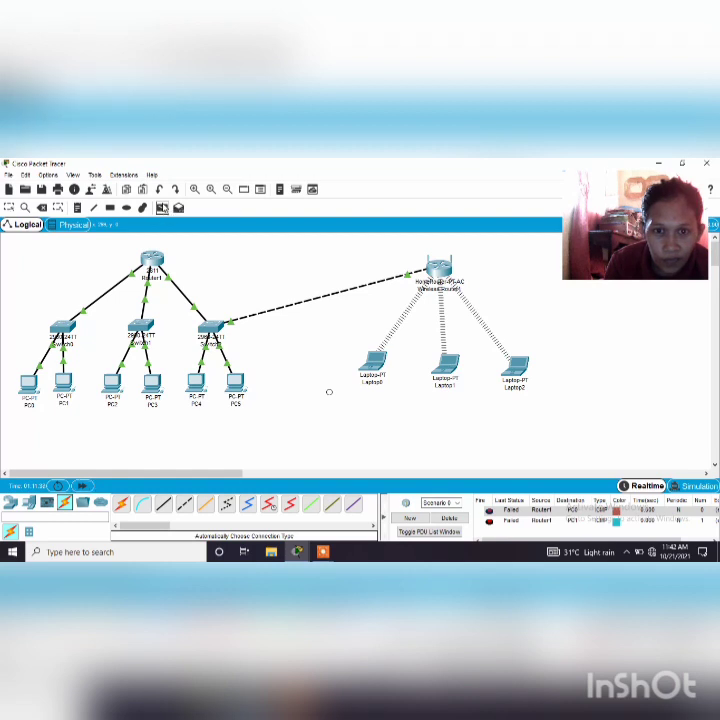
click(114, 385)
mouse_move(112, 381)
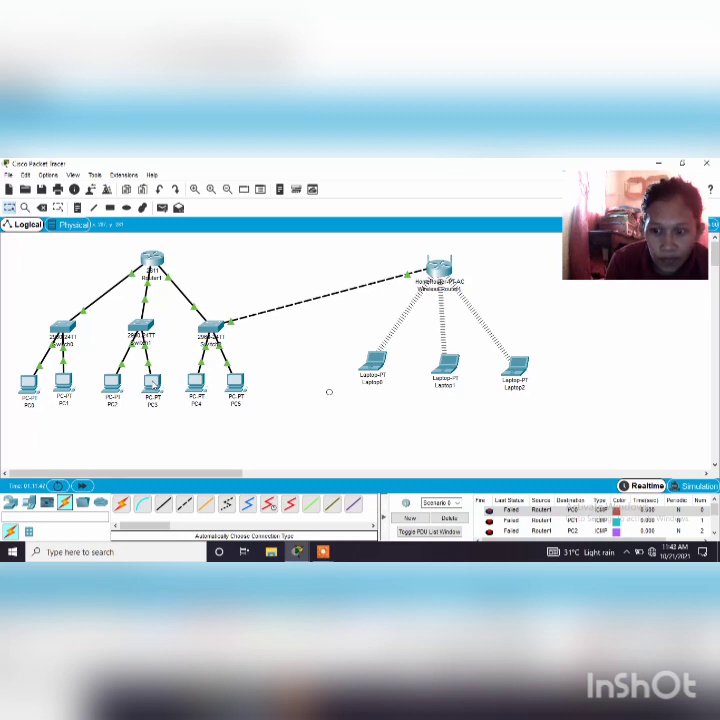
Delete the current PDU scenario and test connectivity with simple PDUs from Router1 to PC4, PC5 and PC0
click(449, 518)
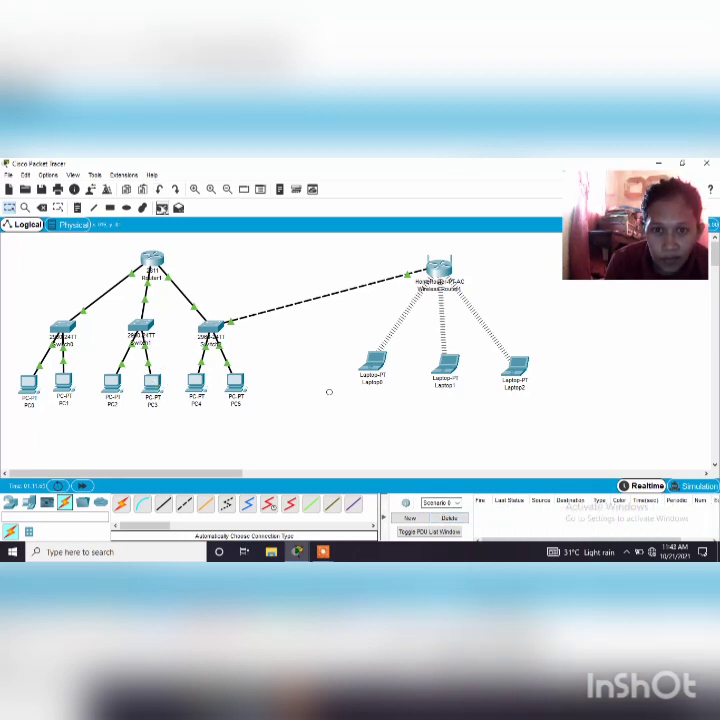
click(161, 208)
click(149, 259)
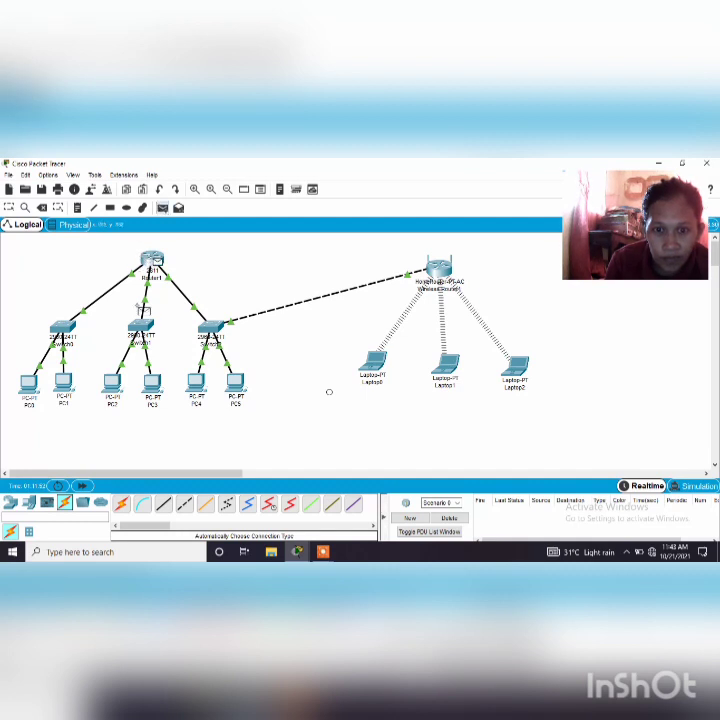
click(192, 381)
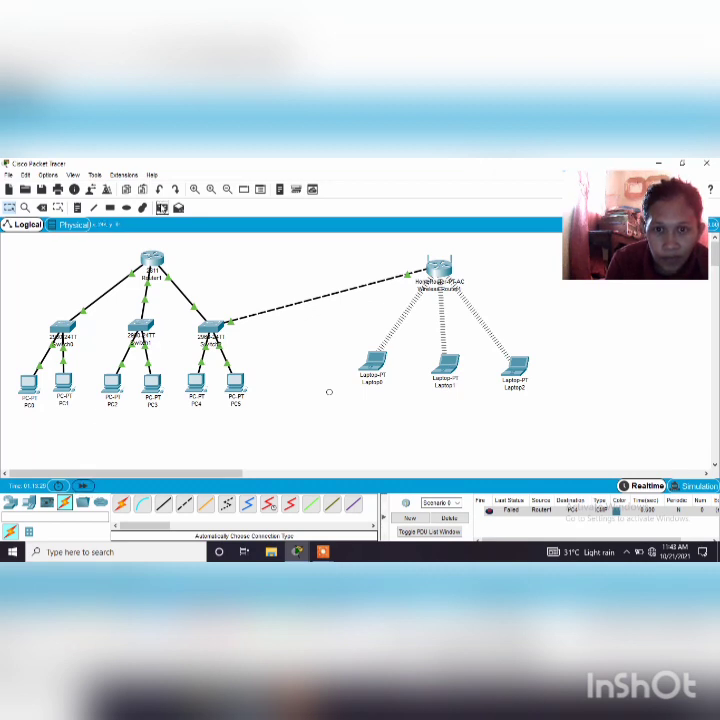
click(162, 207)
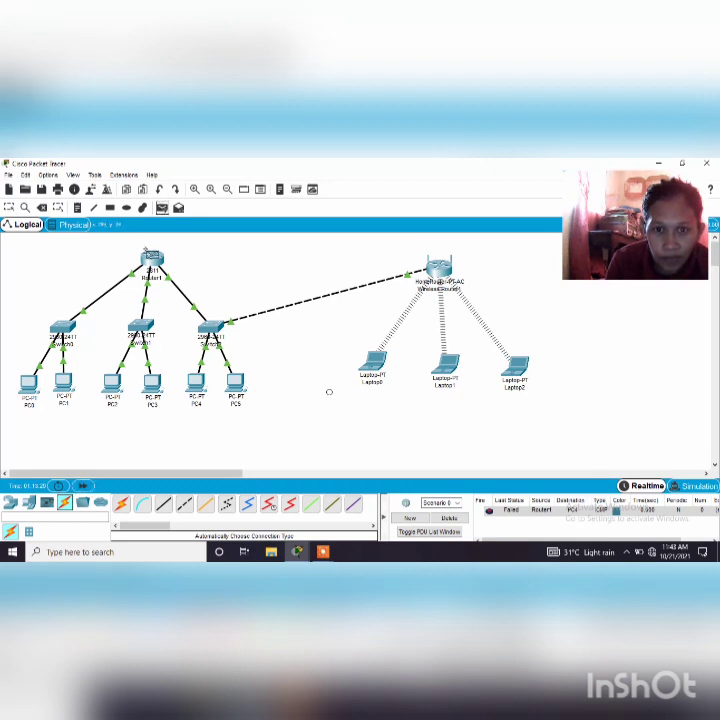
click(235, 382)
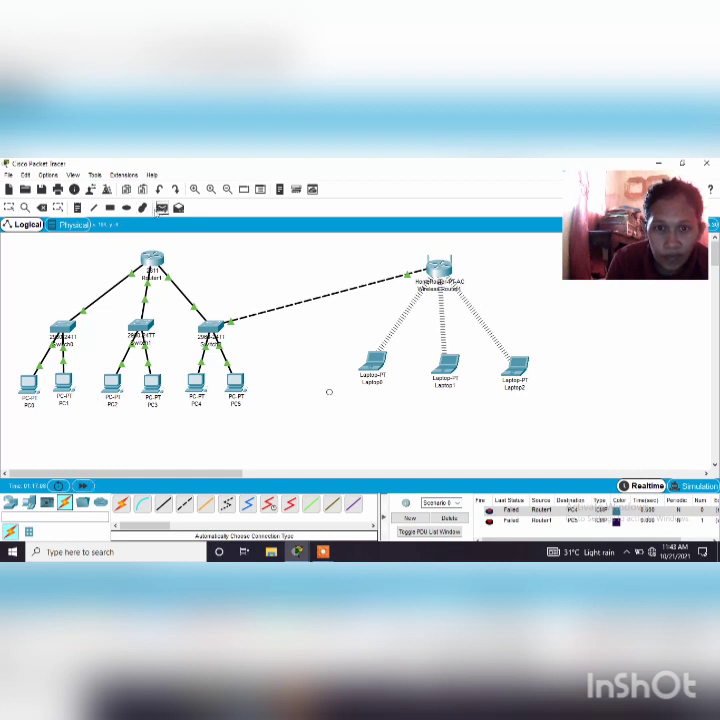
click(161, 208)
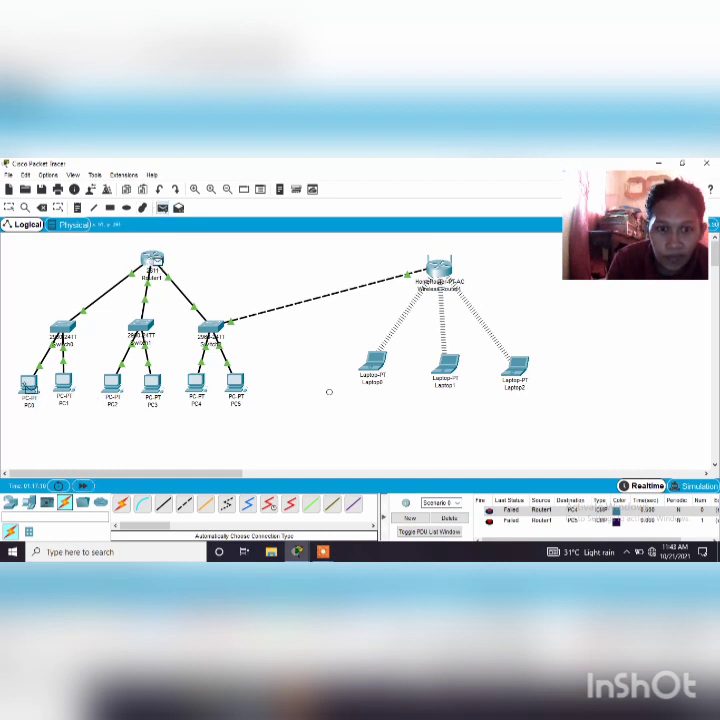
click(29, 384)
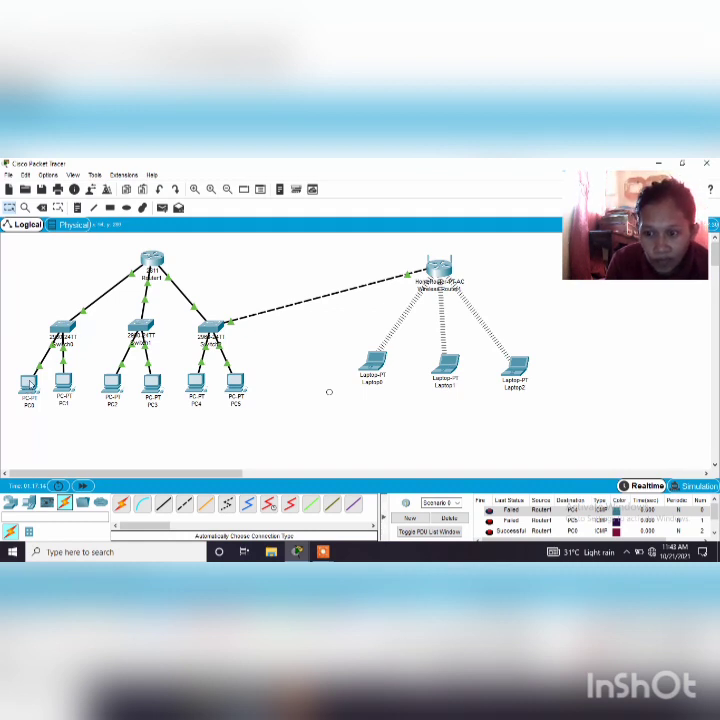
mouse_move(30, 383)
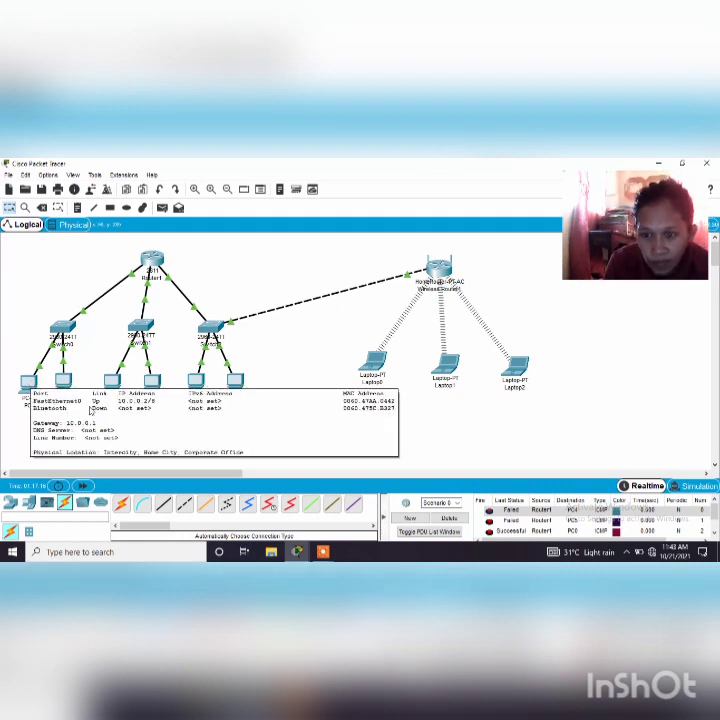
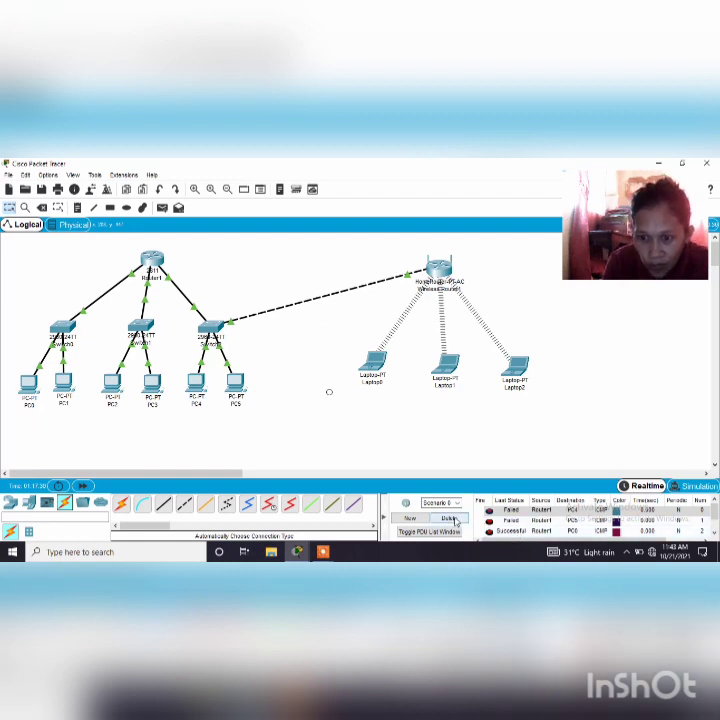
Delete the current PDU scenario and test connectivity with simple PDUs from Router1 to PC1, PC2, PC3 and PC4
click(450, 519)
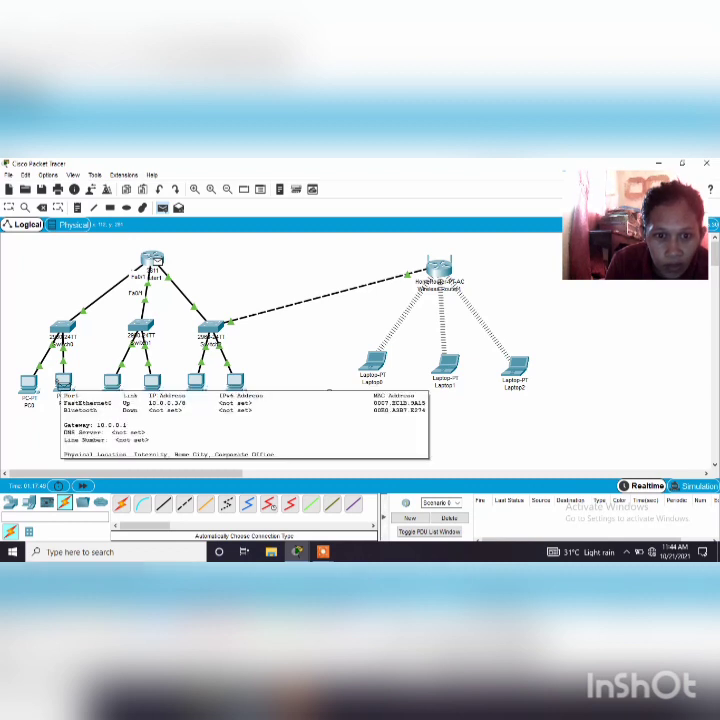
click(63, 381)
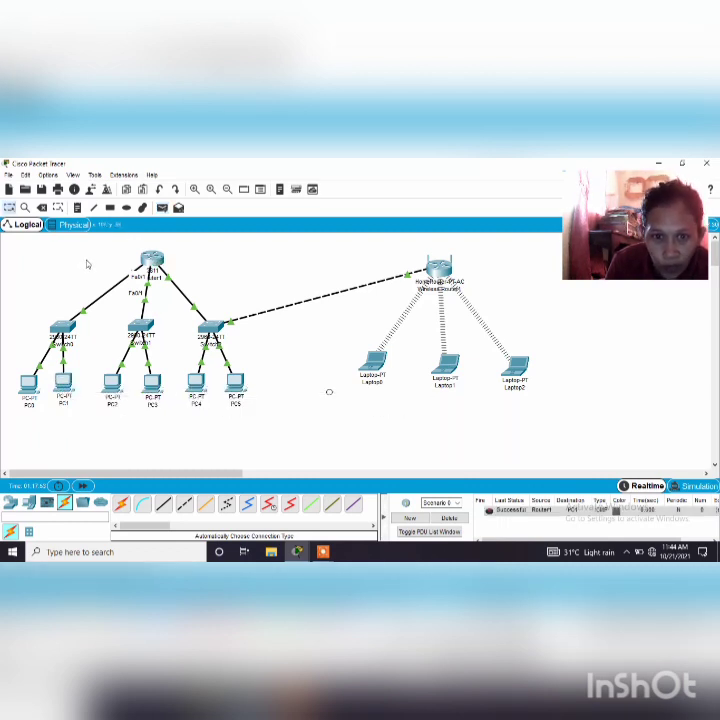
click(162, 207)
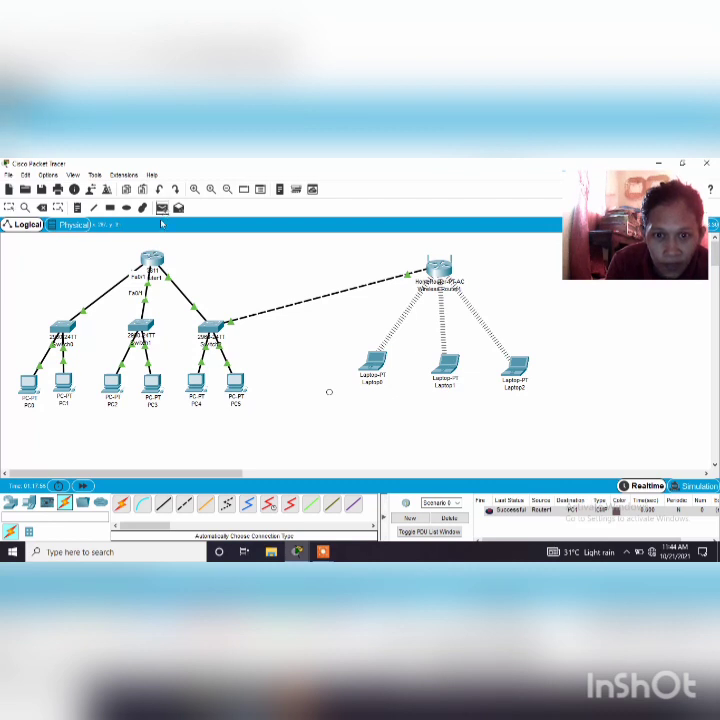
click(113, 383)
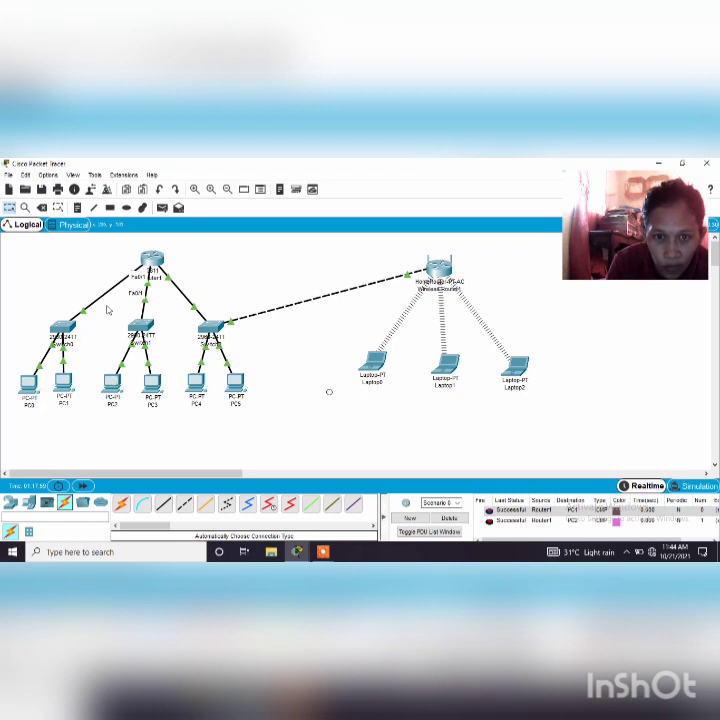
click(165, 208)
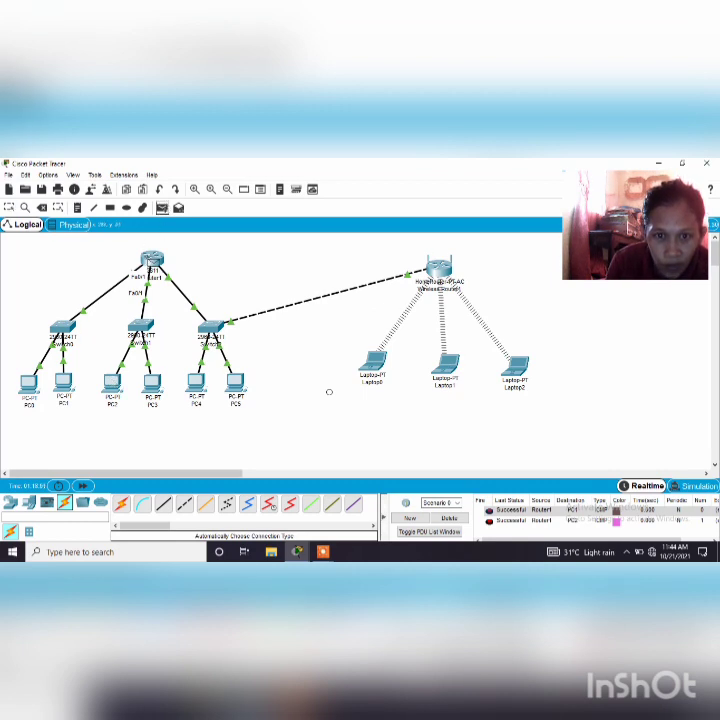
click(156, 262)
click(152, 382)
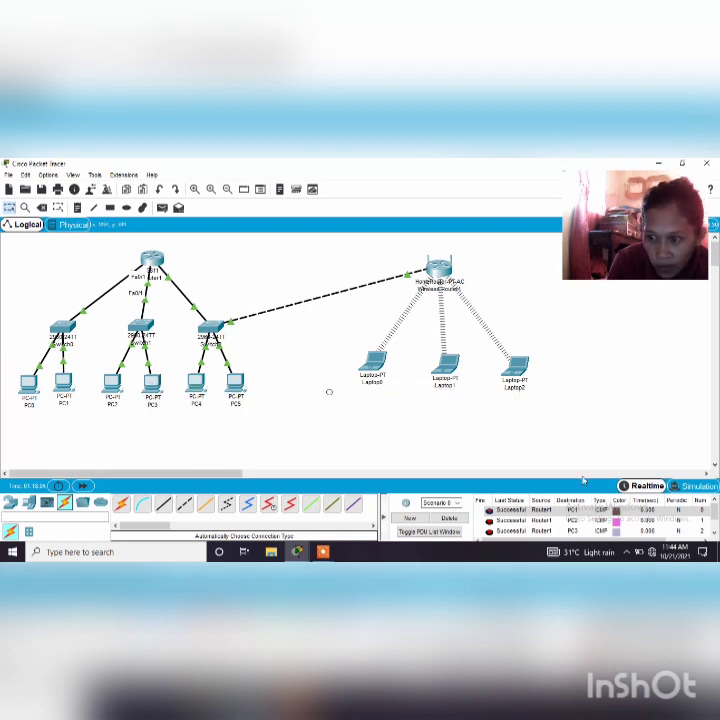
click(714, 534)
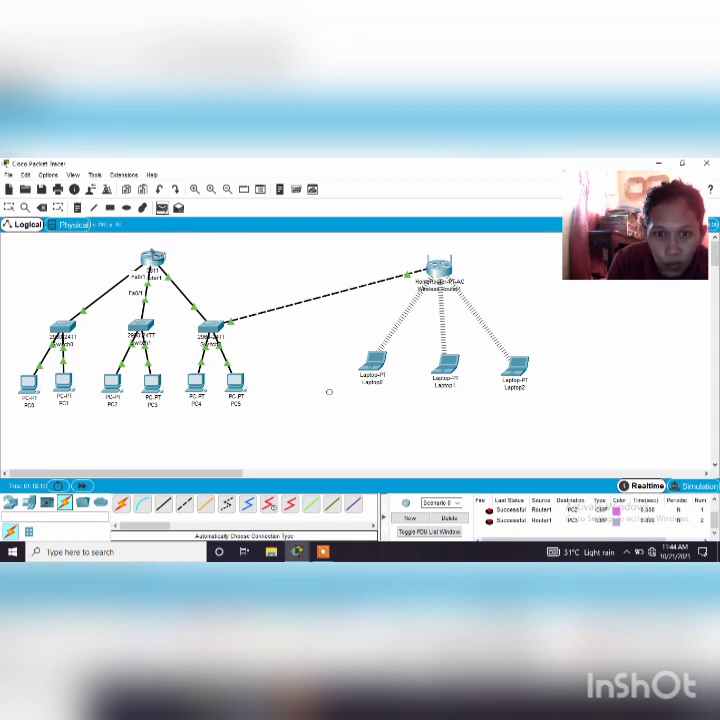
click(193, 382)
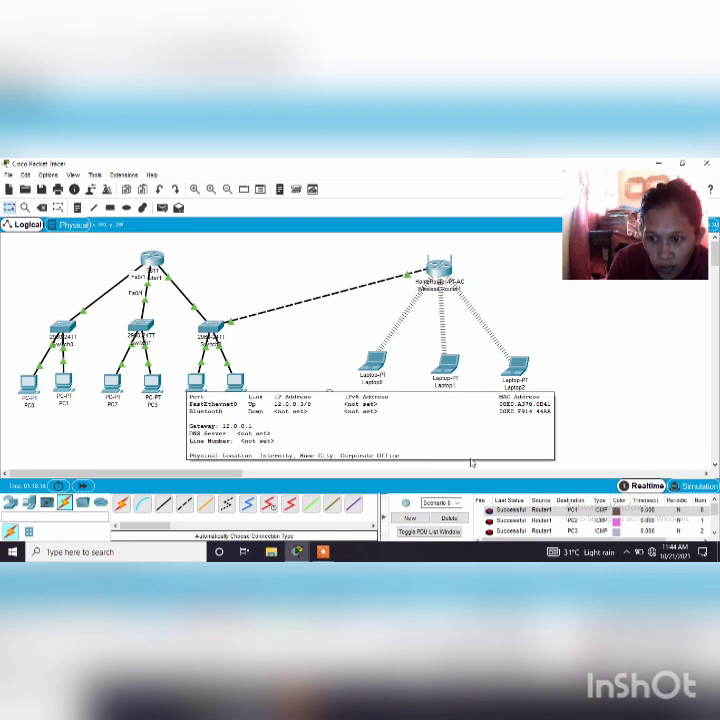
click(713, 534)
click(713, 534)
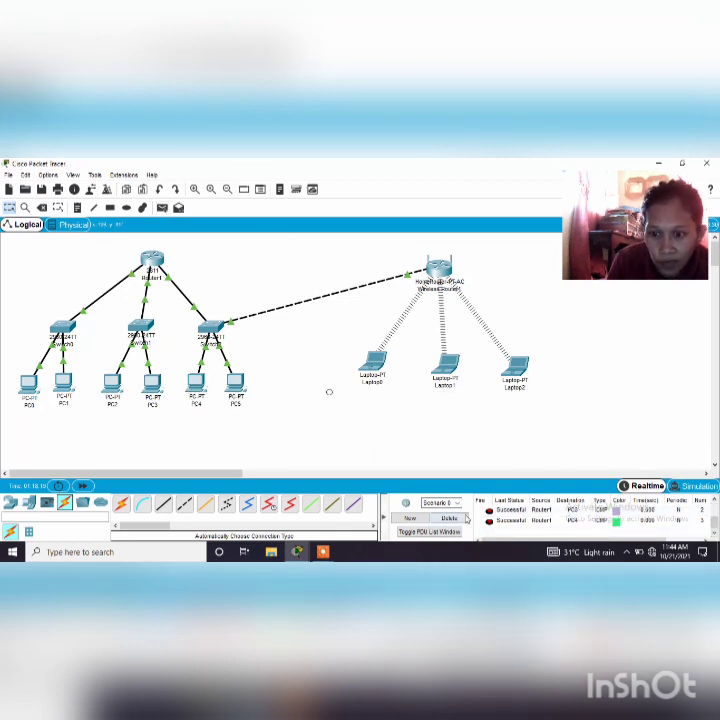
Clear the PDU scenario again and test connectivity with a simple PDU from Router1 to PC5
click(464, 518)
click(162, 207)
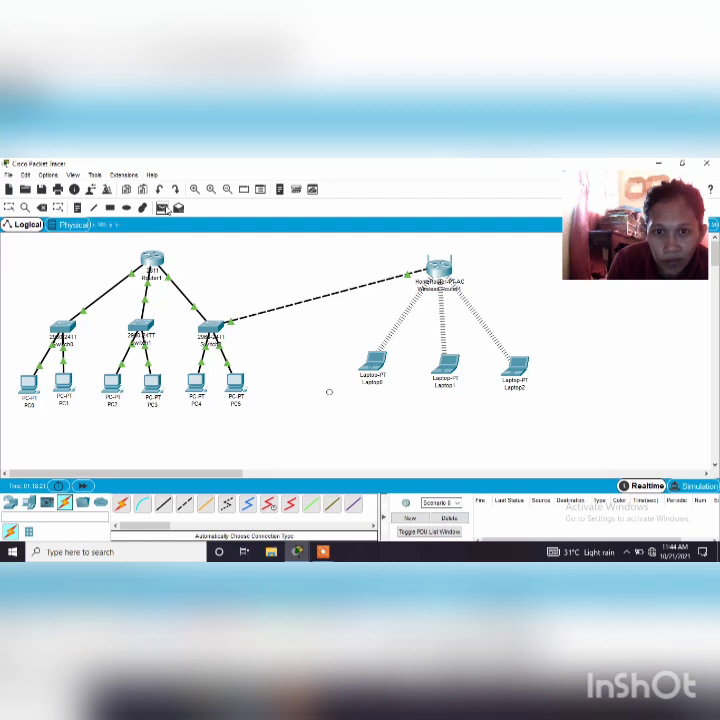
click(157, 261)
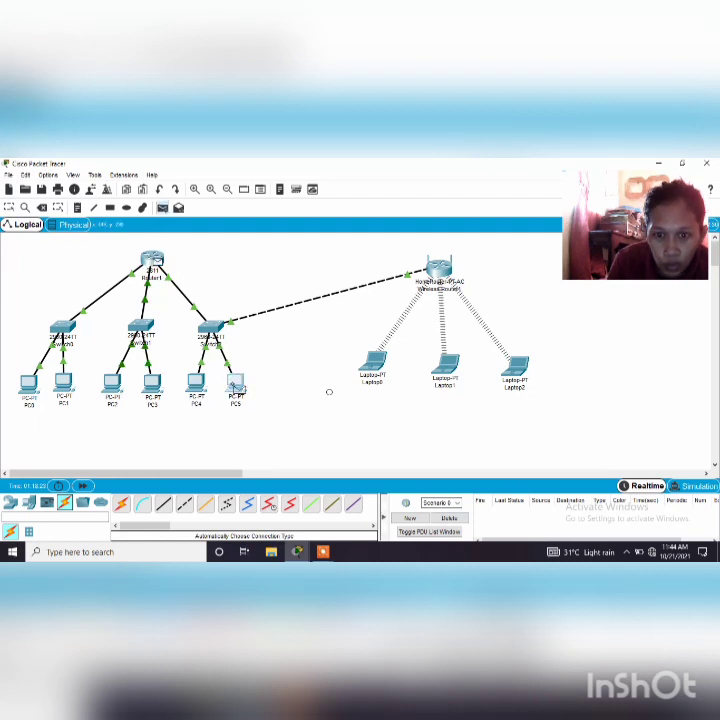
click(238, 387)
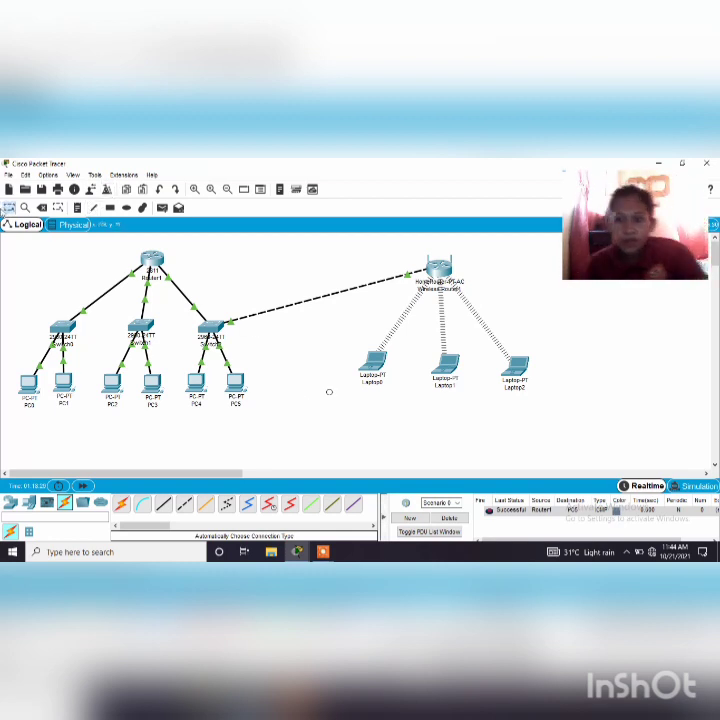
Test connectivity with simple PDUs from the wireless router to Laptop0, Laptop1 and Laptop2, and check their status in the PDU list
click(162, 208)
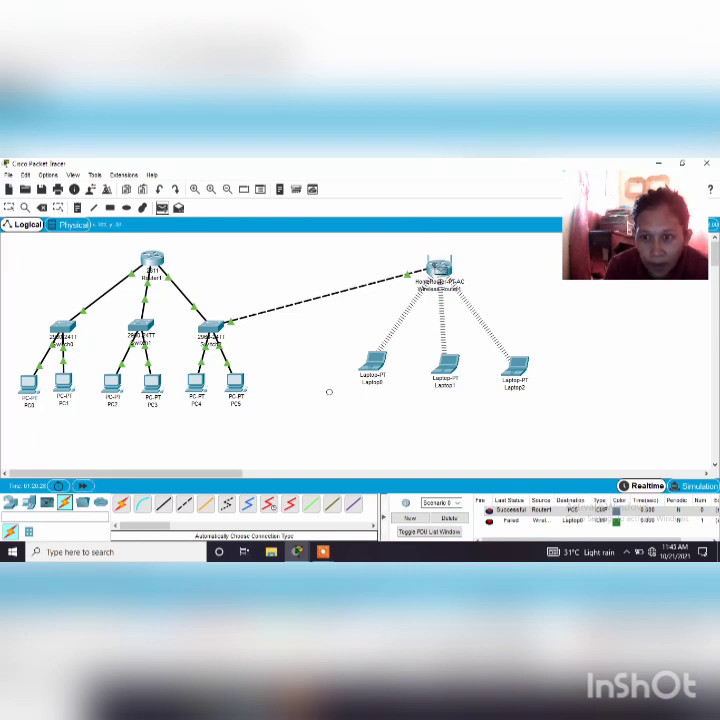
click(448, 368)
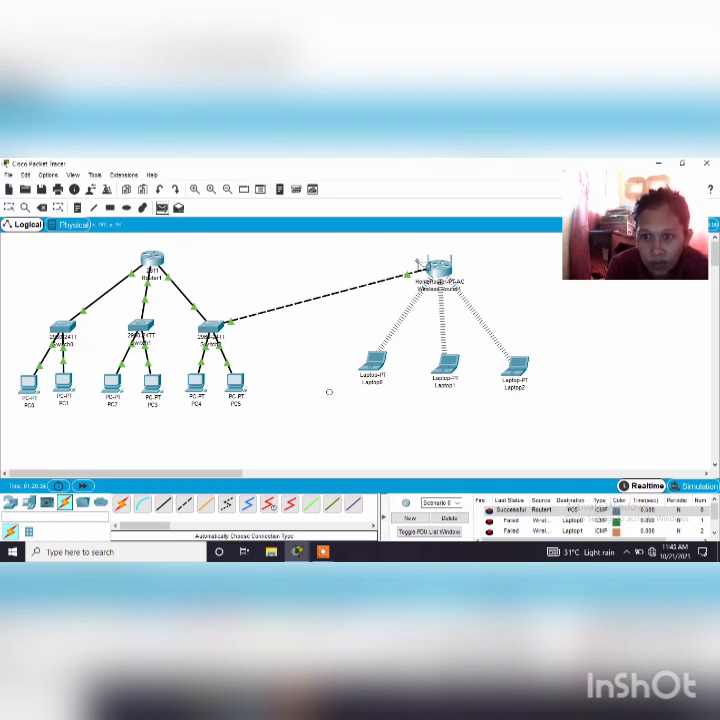
click(438, 268)
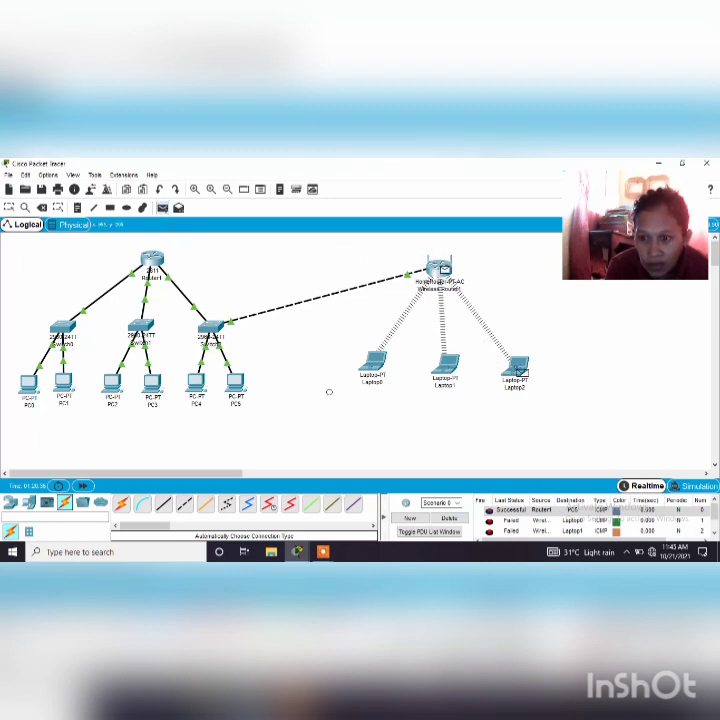
click(517, 370)
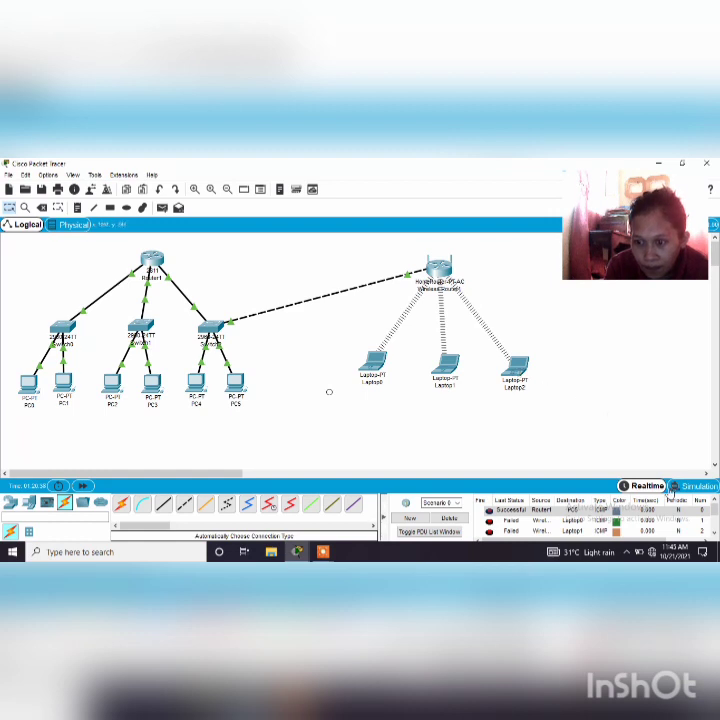
click(714, 535)
click(714, 535)
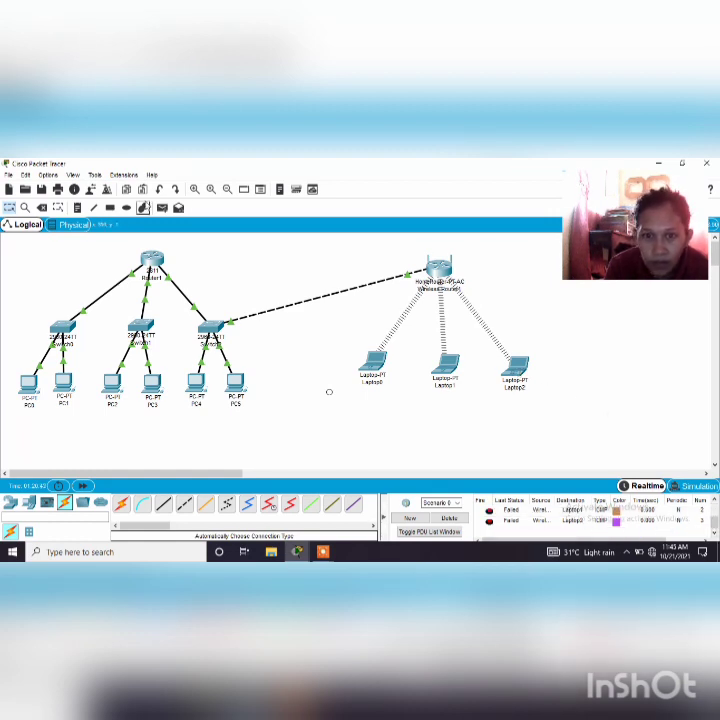
Send another simple PDU from the wireless router to Laptop0
click(162, 207)
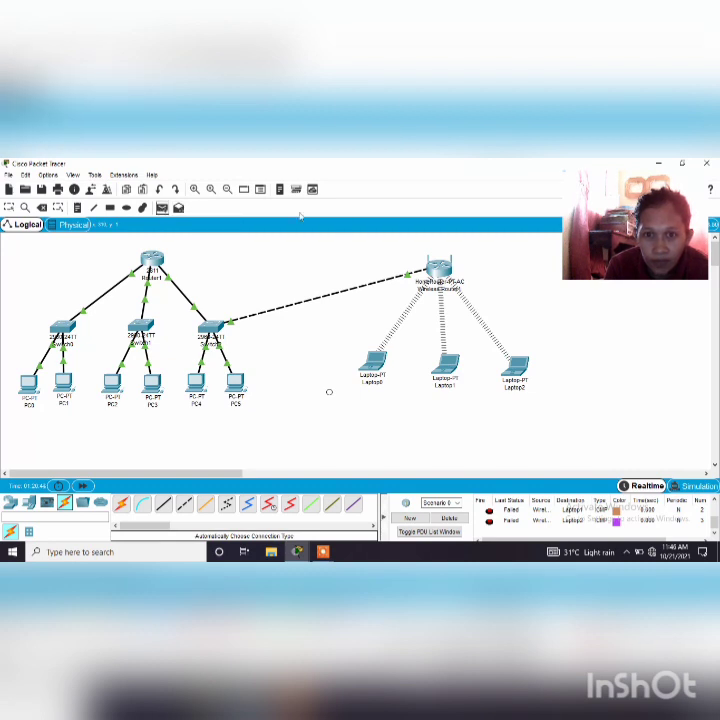
click(440, 268)
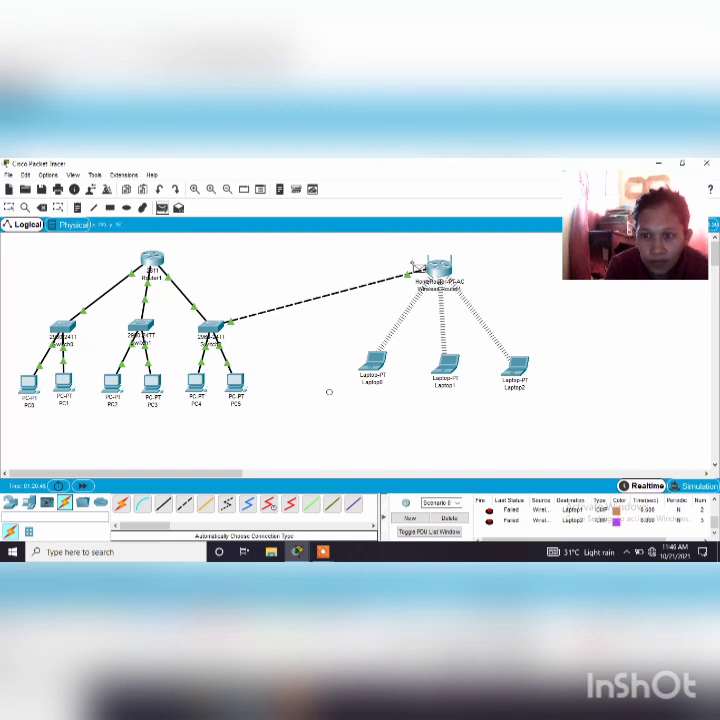
click(390, 354)
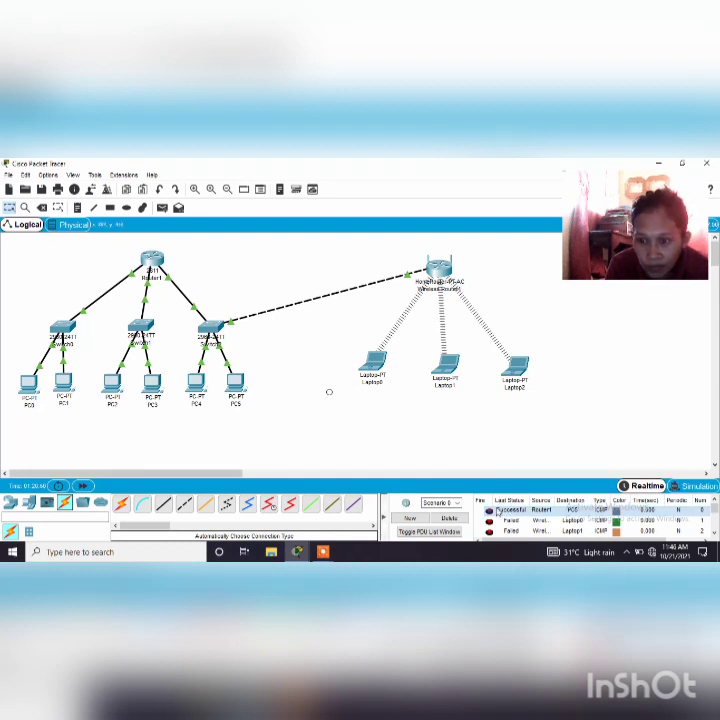
Delete the current PDU scenario and test connectivity with a simple PDU from the wireless router to Laptop0
click(448, 518)
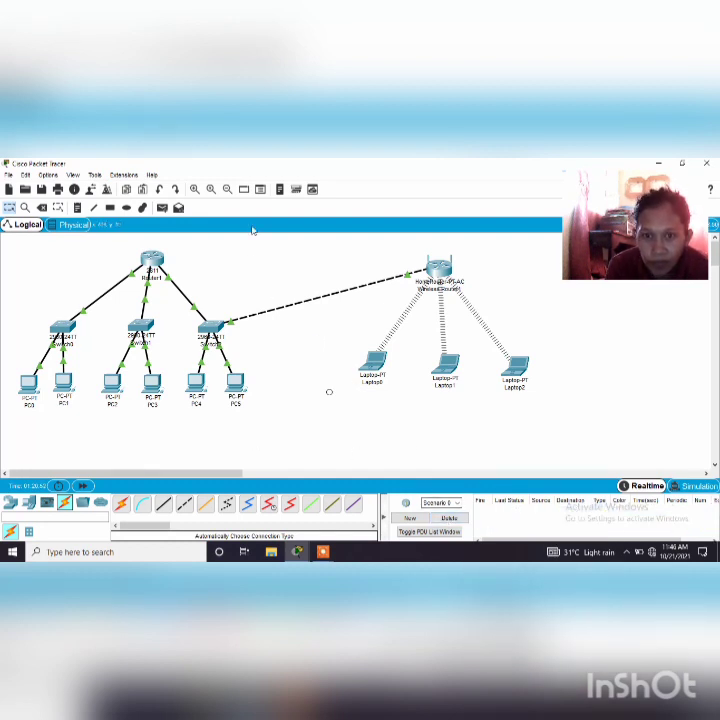
click(165, 211)
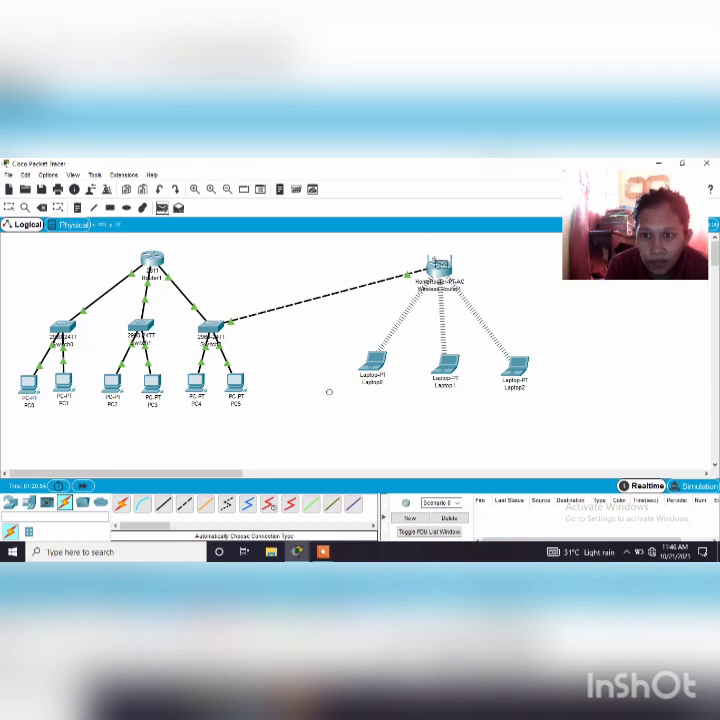
click(439, 267)
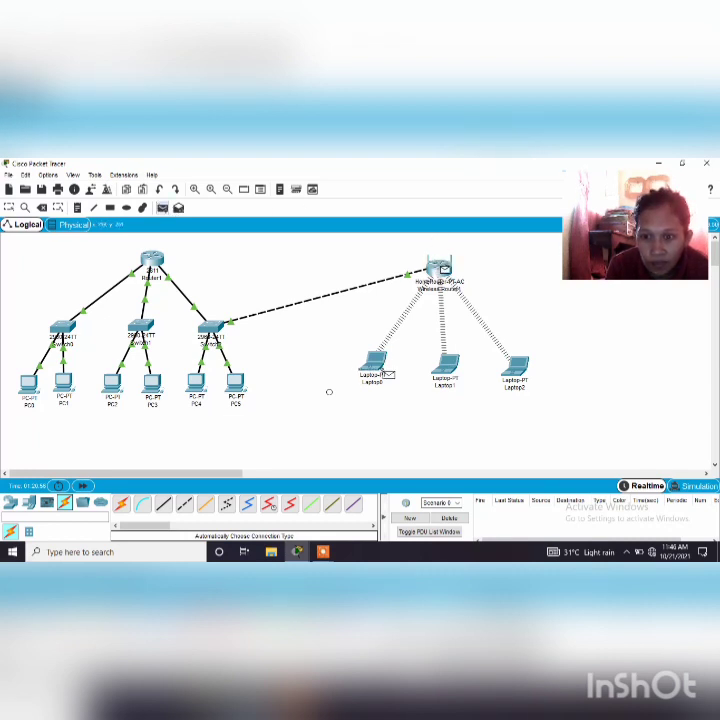
click(374, 360)
mouse_move(375, 360)
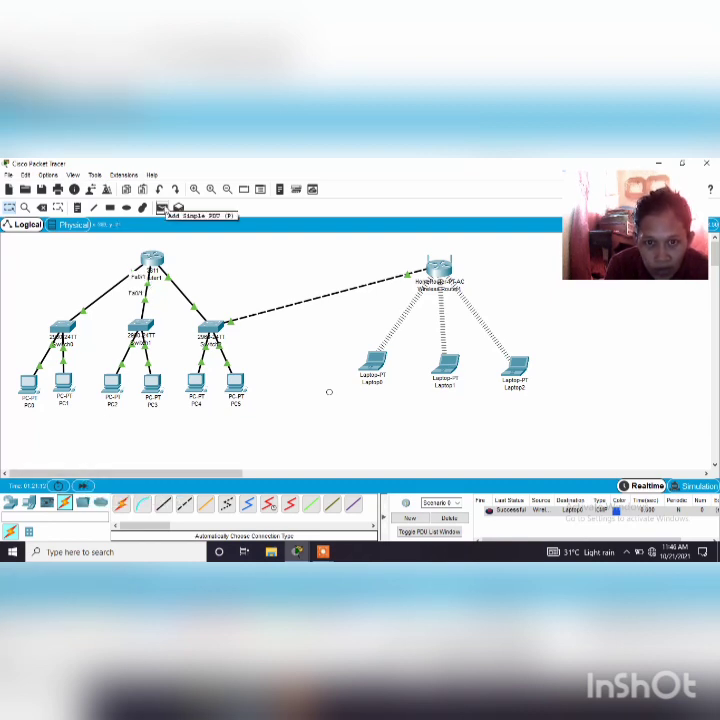
Test connectivity with simple PDUs from the wireless router to Laptop1 and Laptop2
click(161, 207)
click(440, 268)
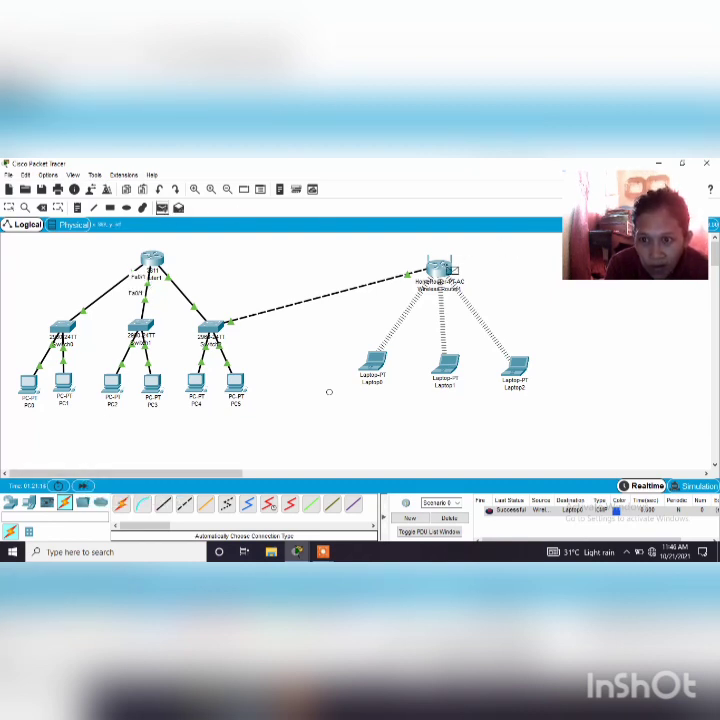
click(444, 365)
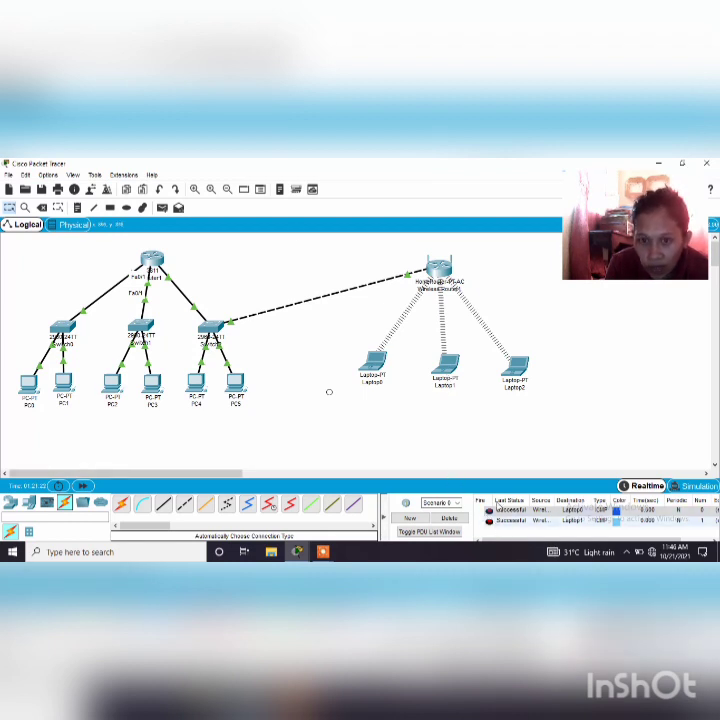
click(162, 208)
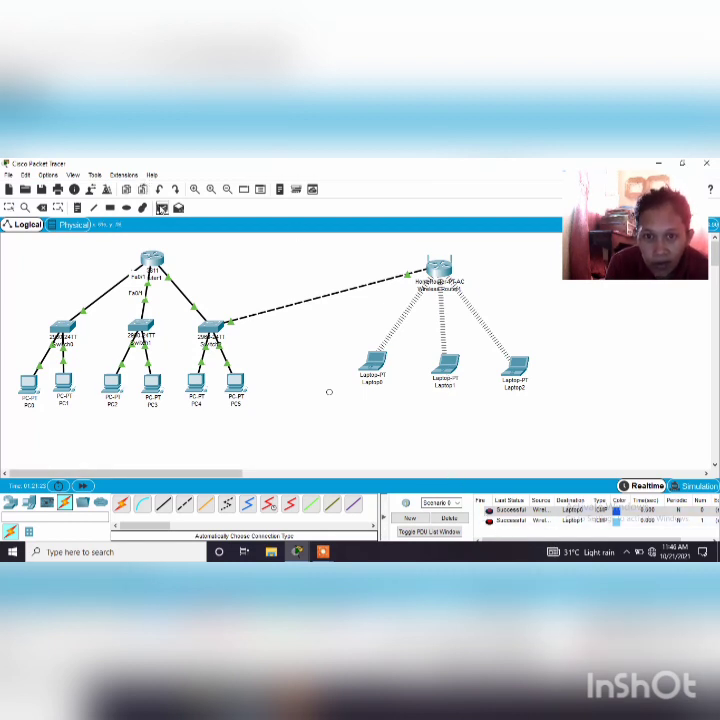
click(443, 264)
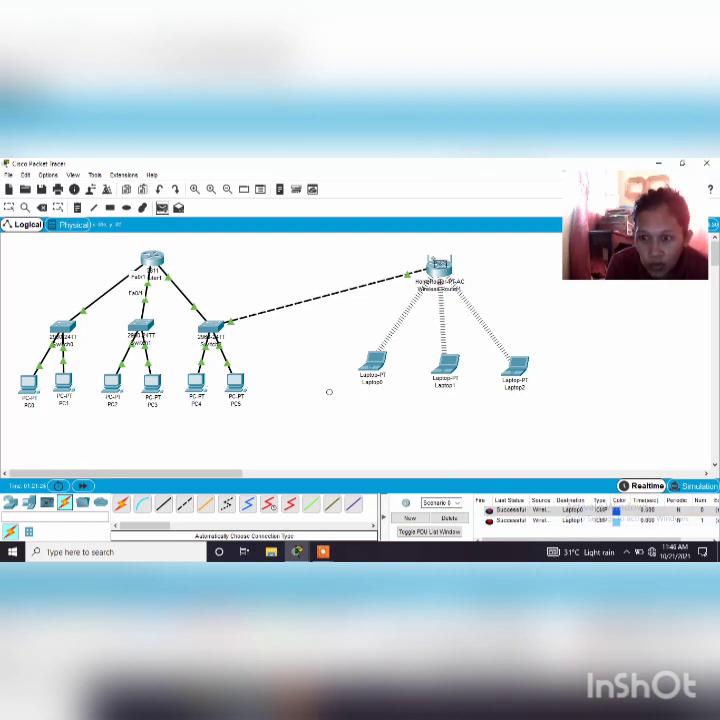
click(517, 367)
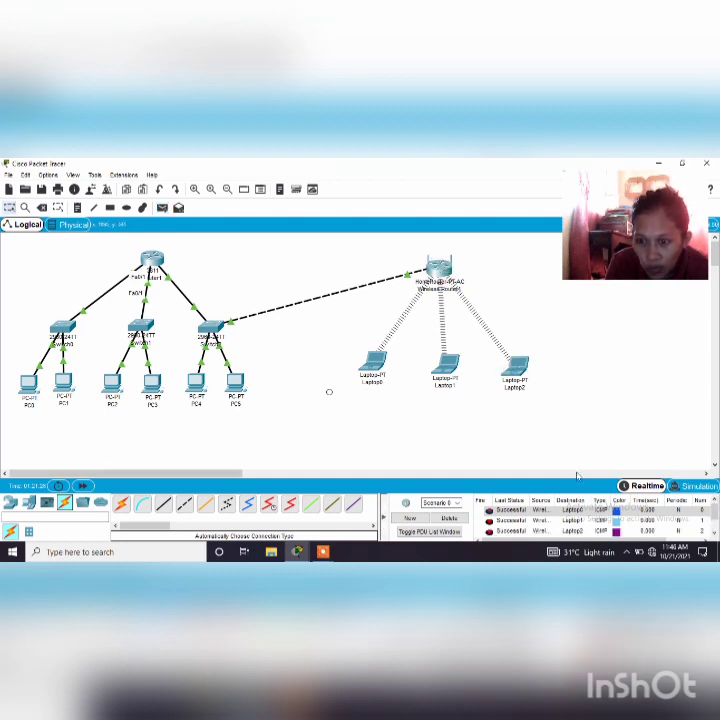